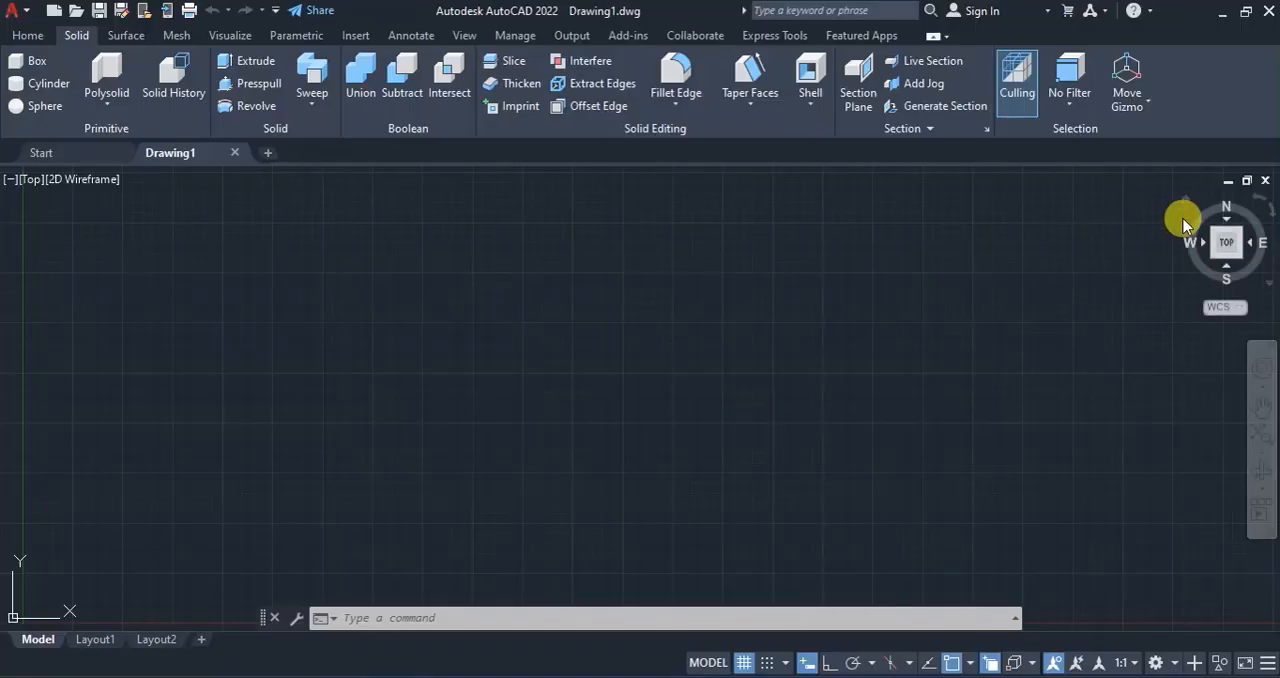
Reset the viewport to its home isometric orientation and switch it to the Left view.
left_click(1186, 206)
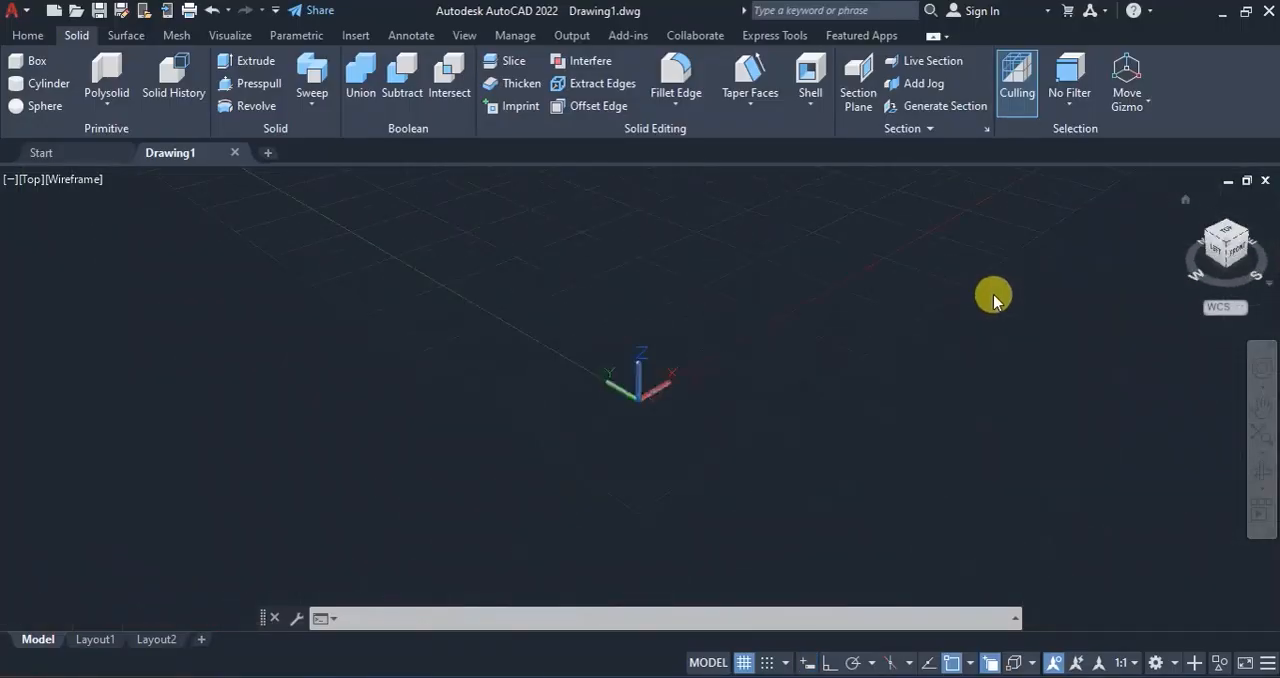
scroll(290, 485, "down", 6)
scroll(430, 482, "down", 5)
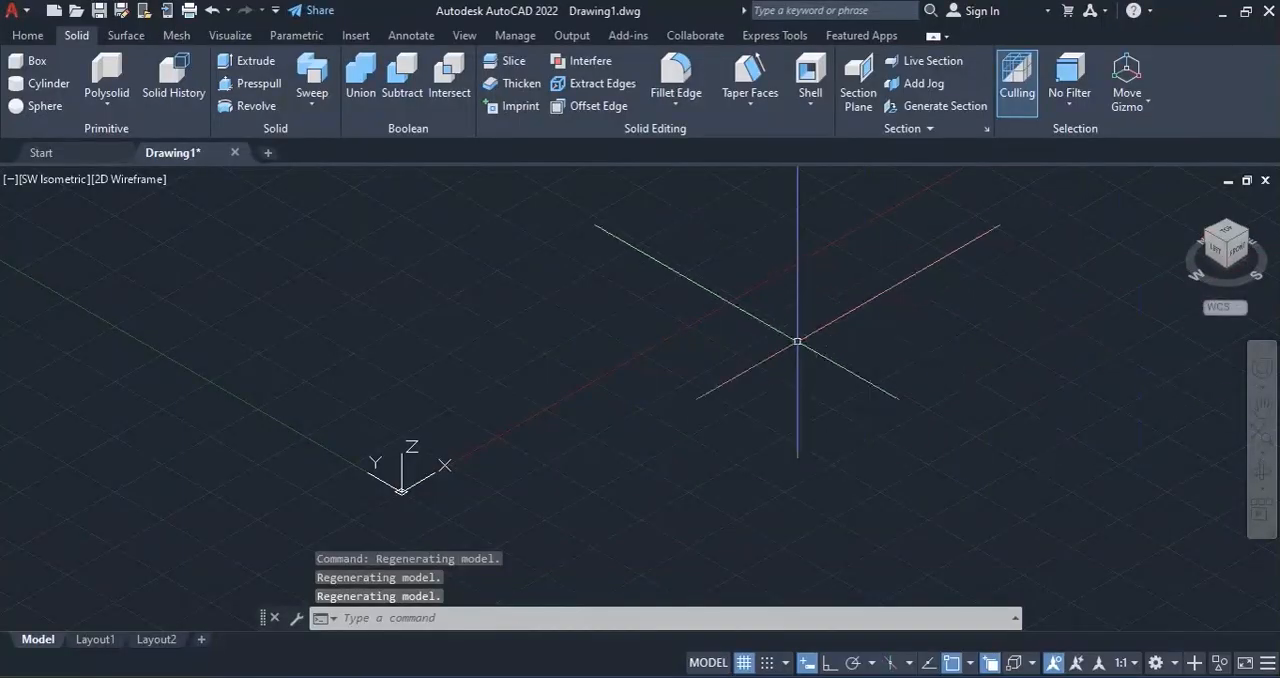
left_click(1216, 248)
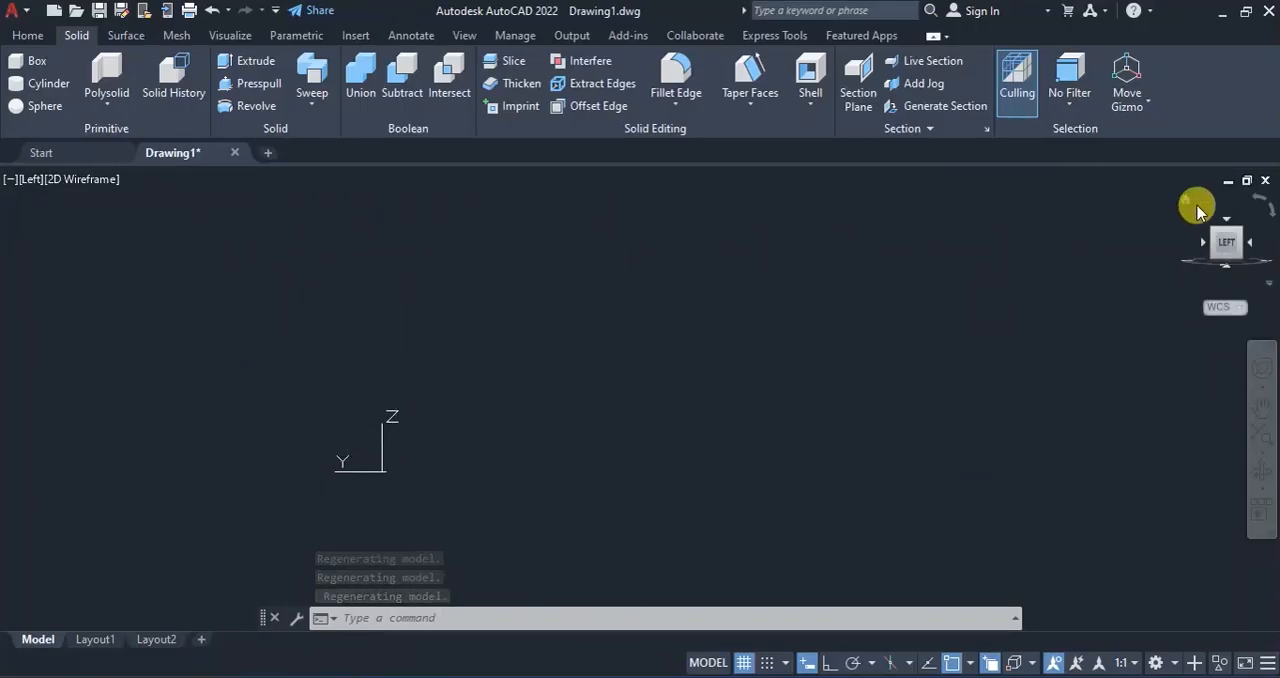
Align the UCS with the current Left view so its XY plane lies parallel to the screen.
left_click(30, 36)
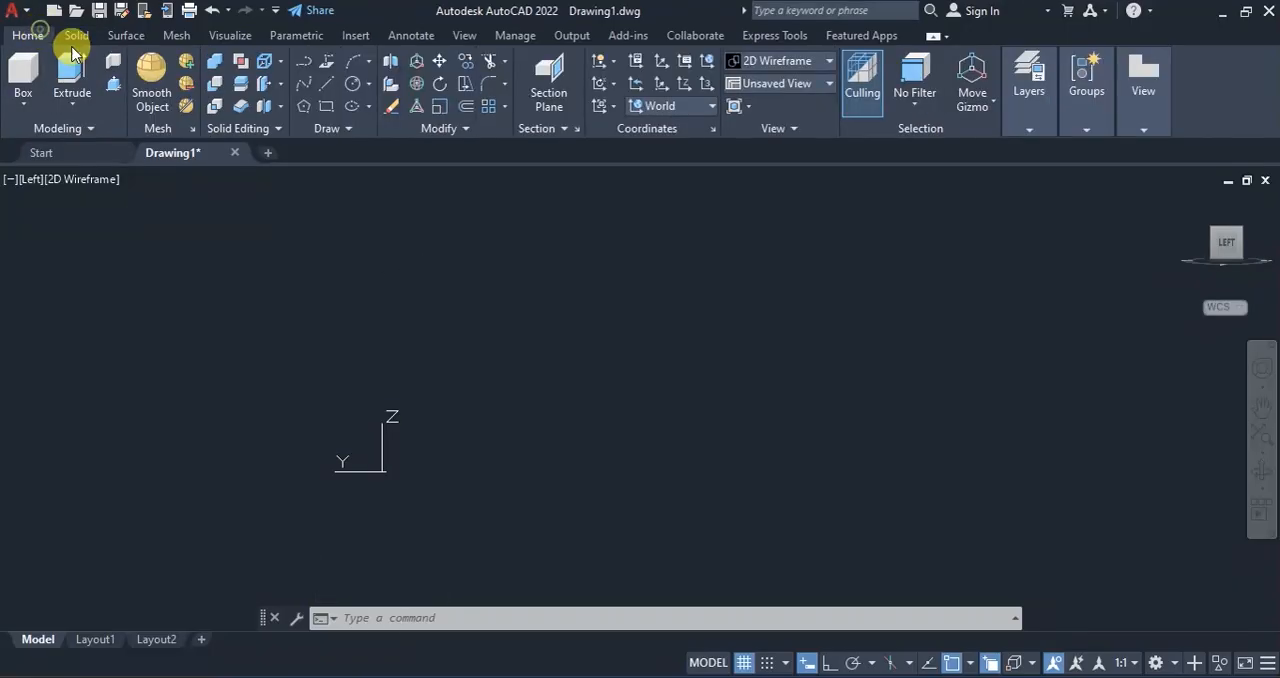
left_click(612, 107)
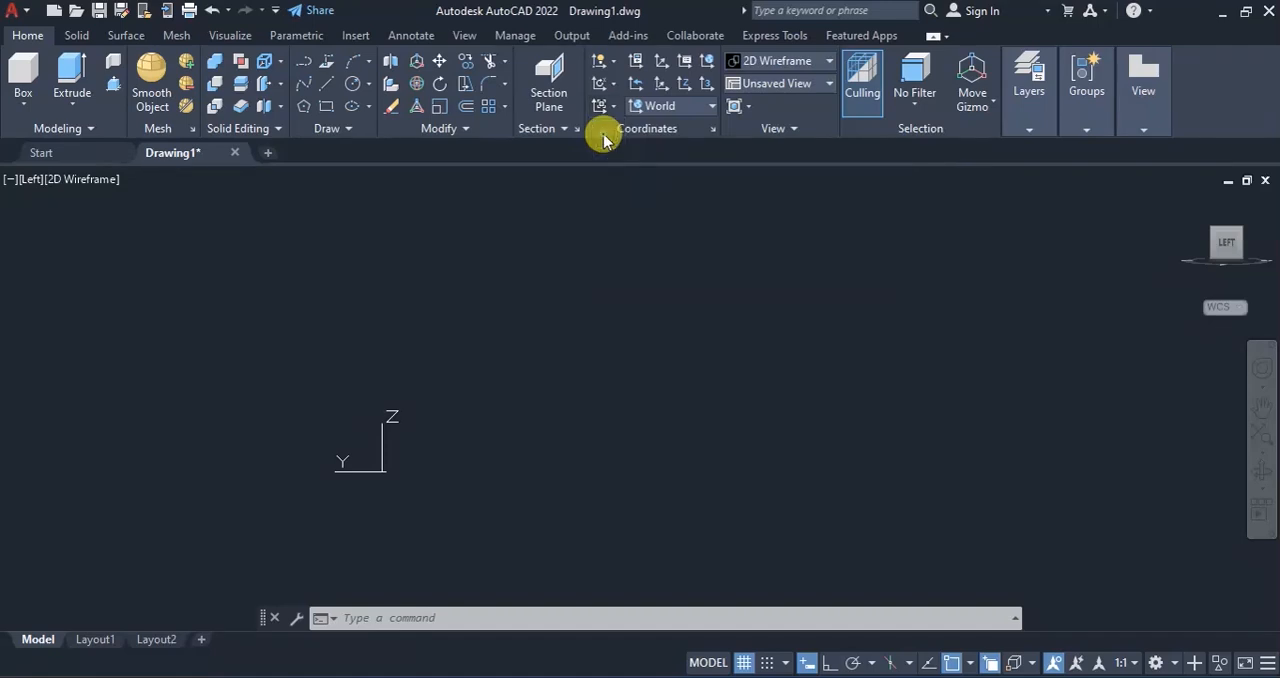
left_click(603, 137)
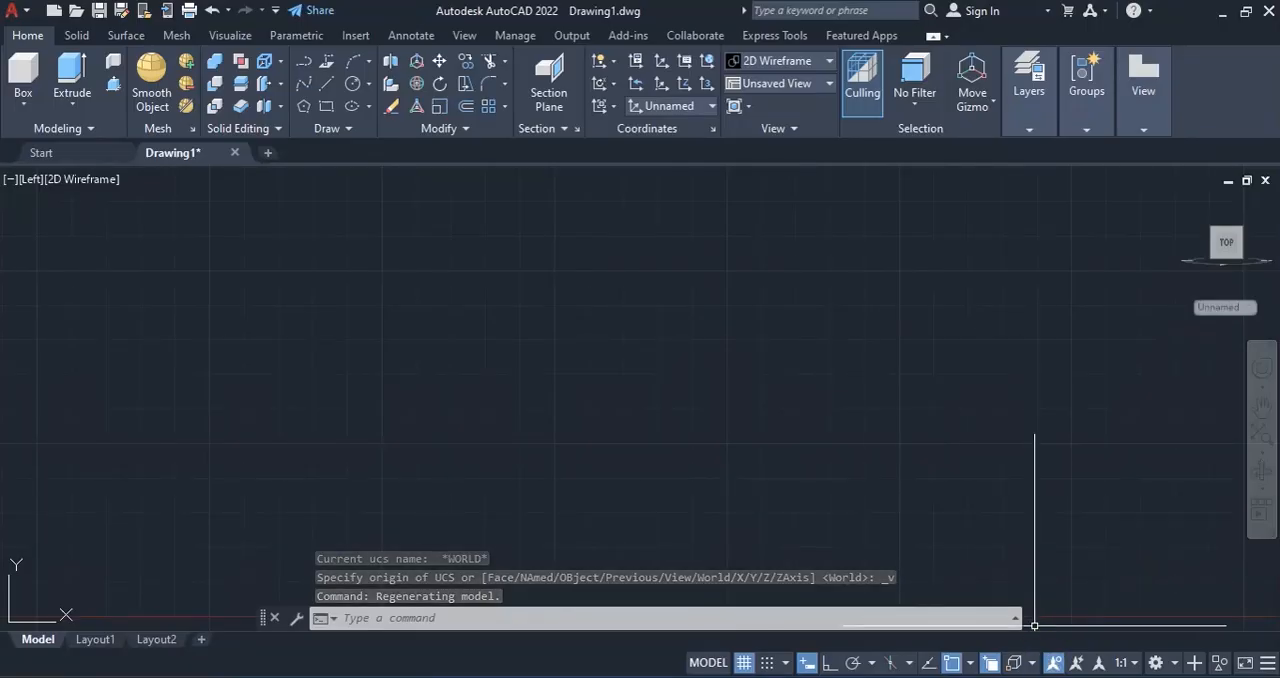
Switch to the reference PDF, check the overall dimensions in the front elevation and plan, and return to AutoCAD.
left_click(1034, 677)
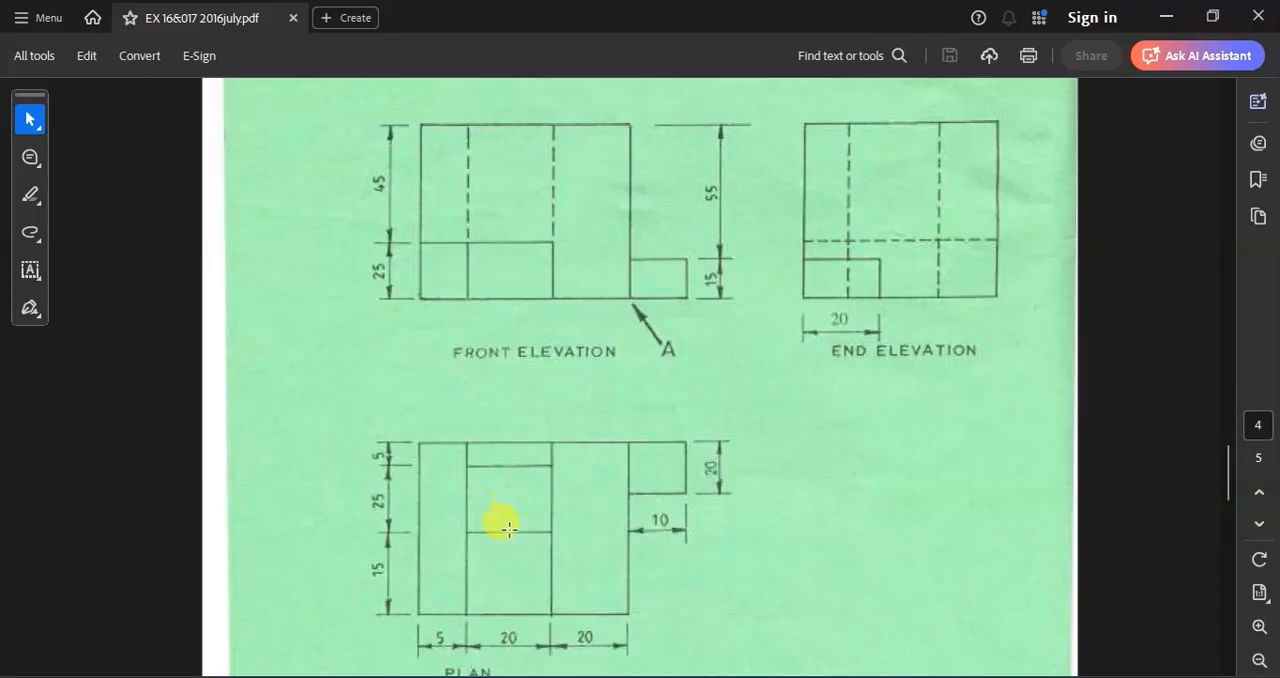
left_click(738, 371)
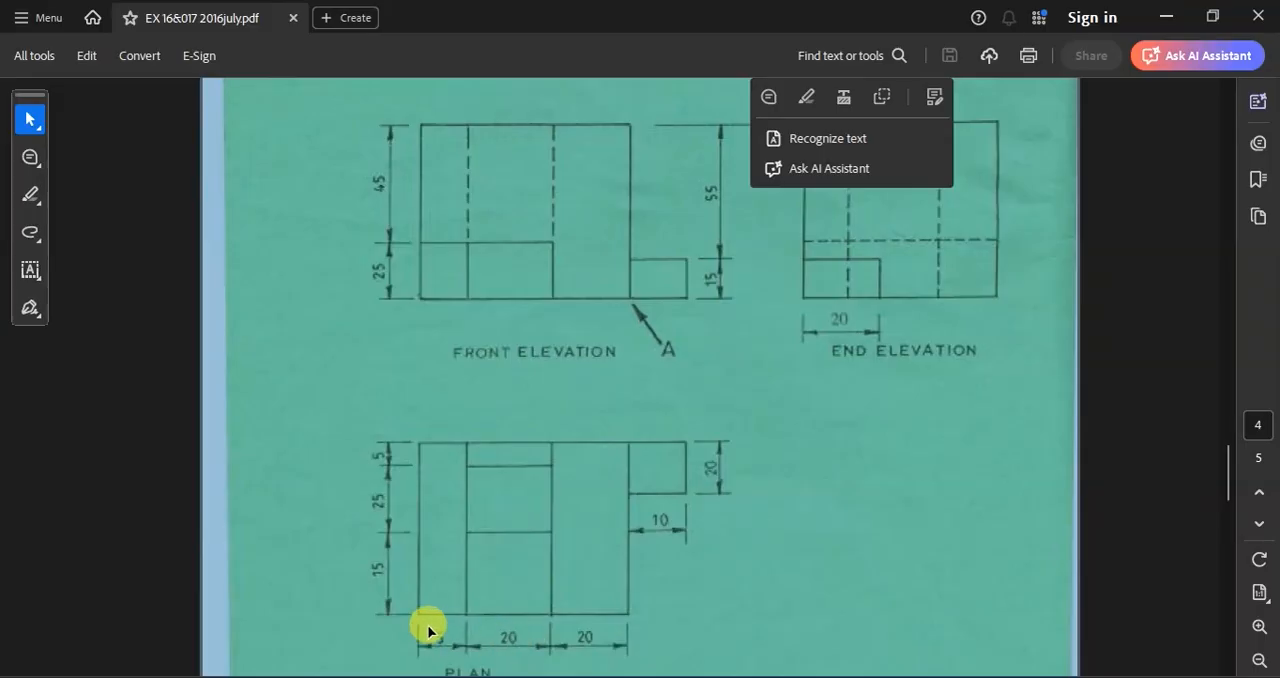
left_click(805, 430)
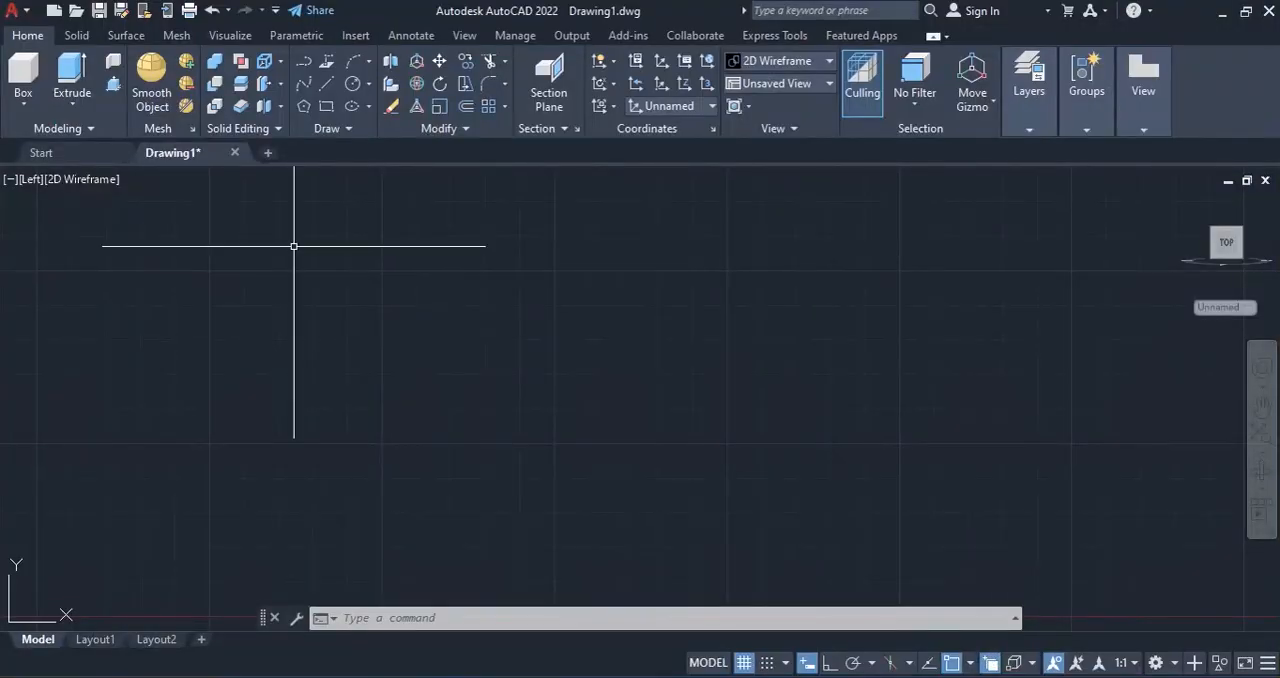
left_click(327, 107)
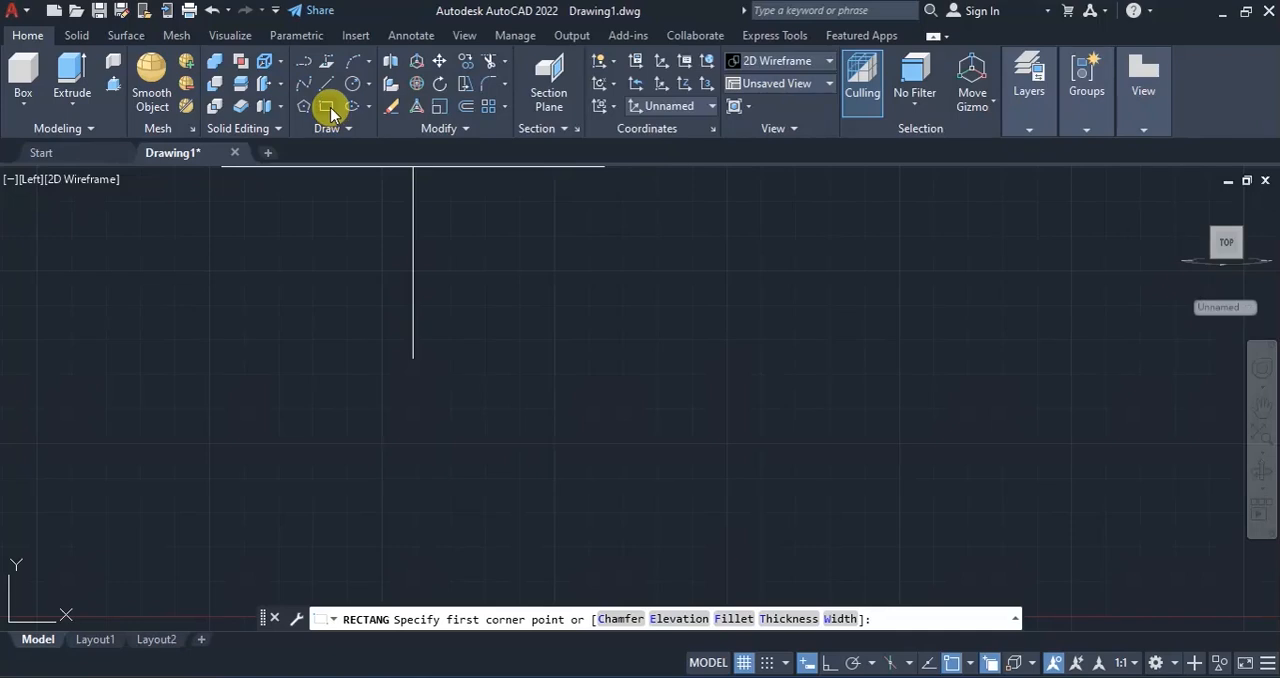
left_click(419, 446)
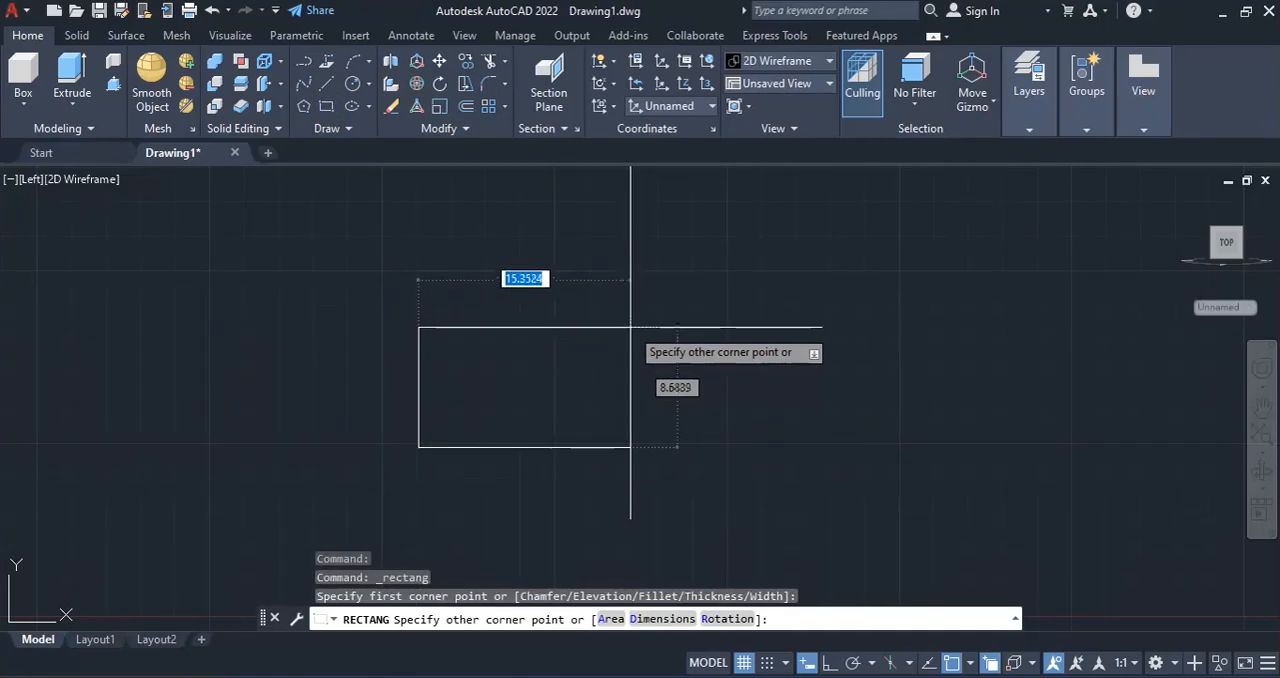
key("Escape")
Draw a rectangle 45 wide and 70 high, up and to the right of the origin.
scroll(401, 494, "down", 2)
scroll(172, 597, "down", 2)
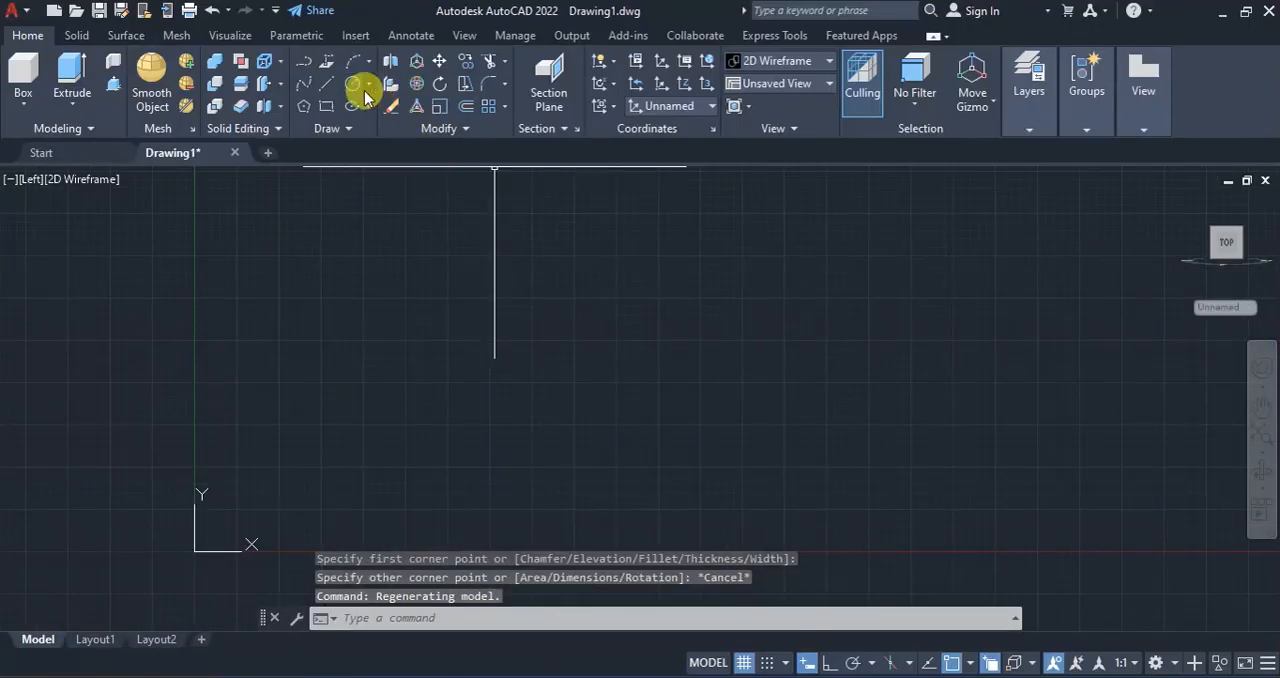
left_click(327, 107)
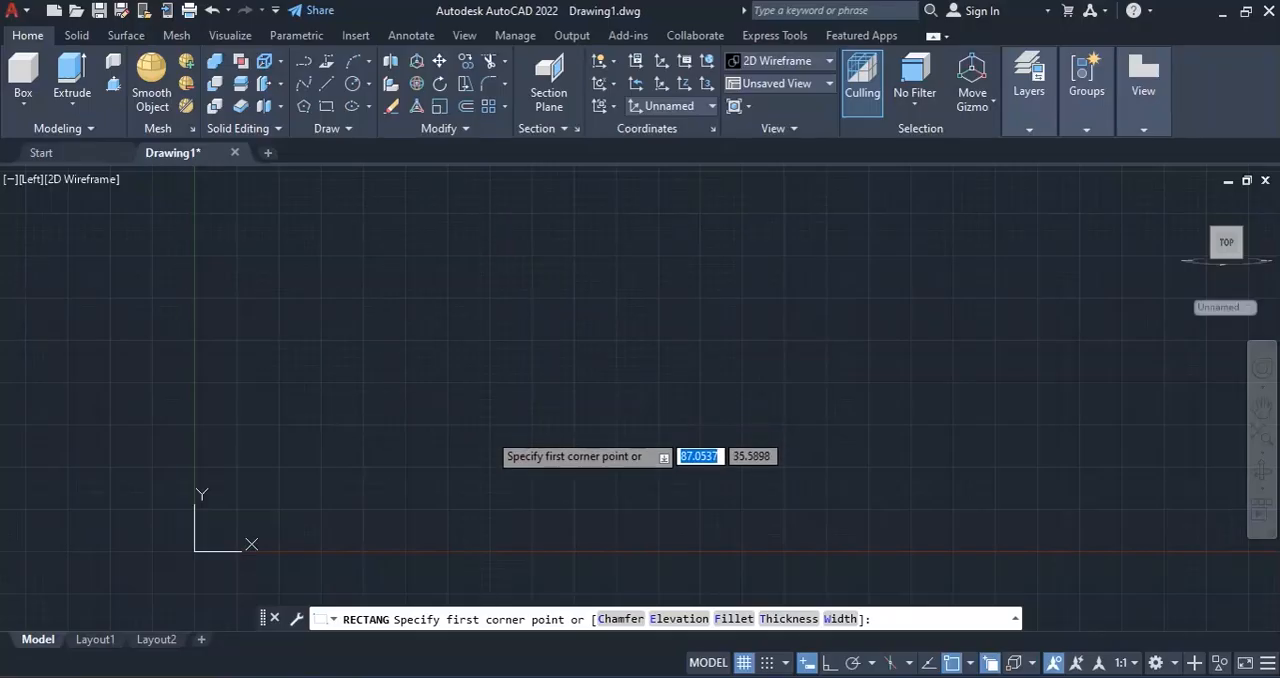
left_click(488, 431)
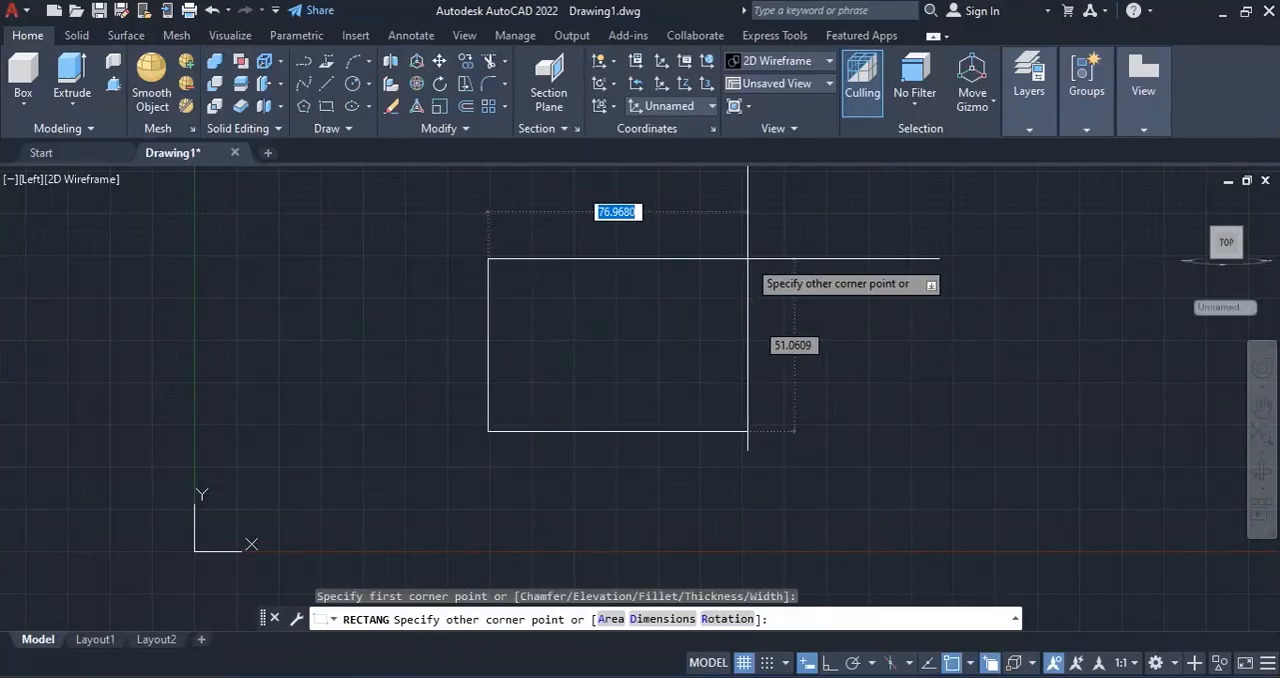
type("45")
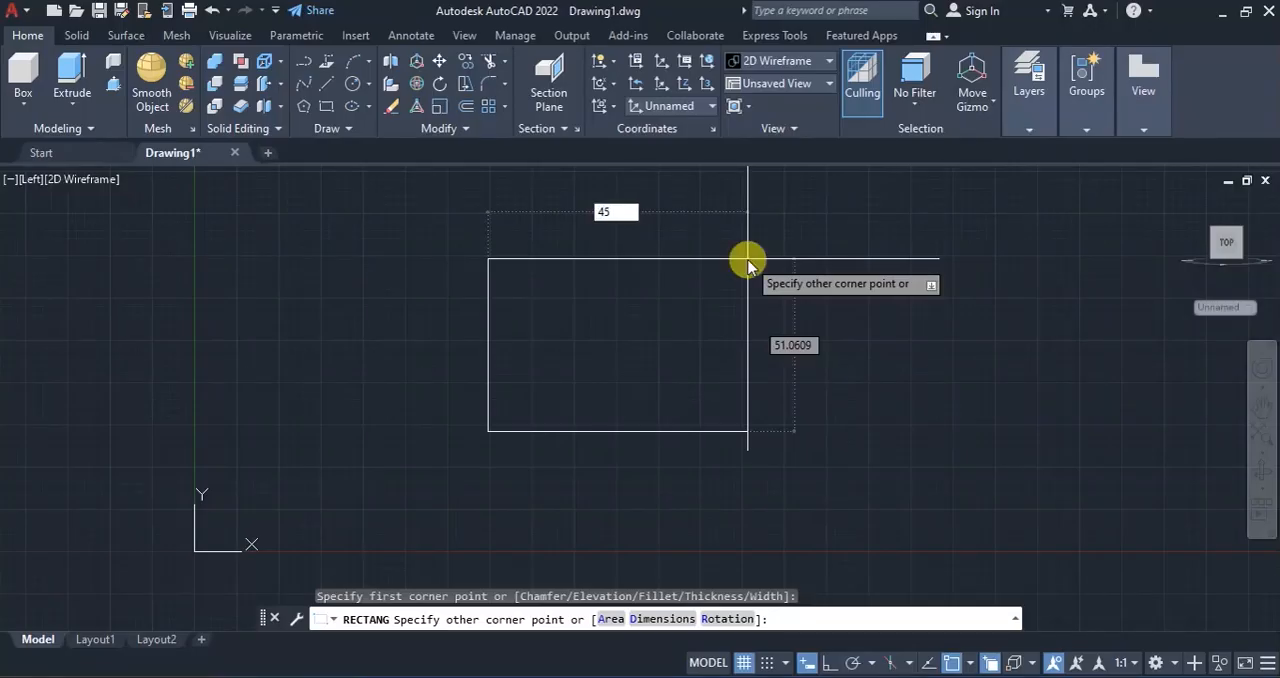
key("Tab")
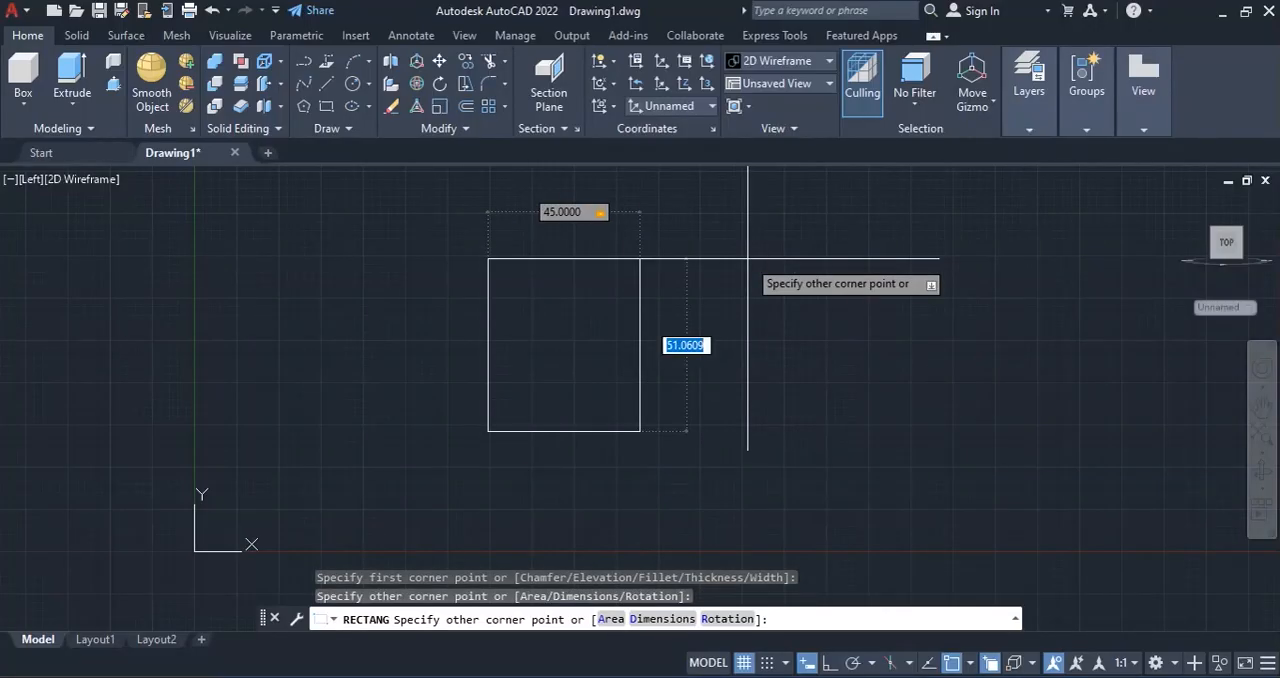
type("70")
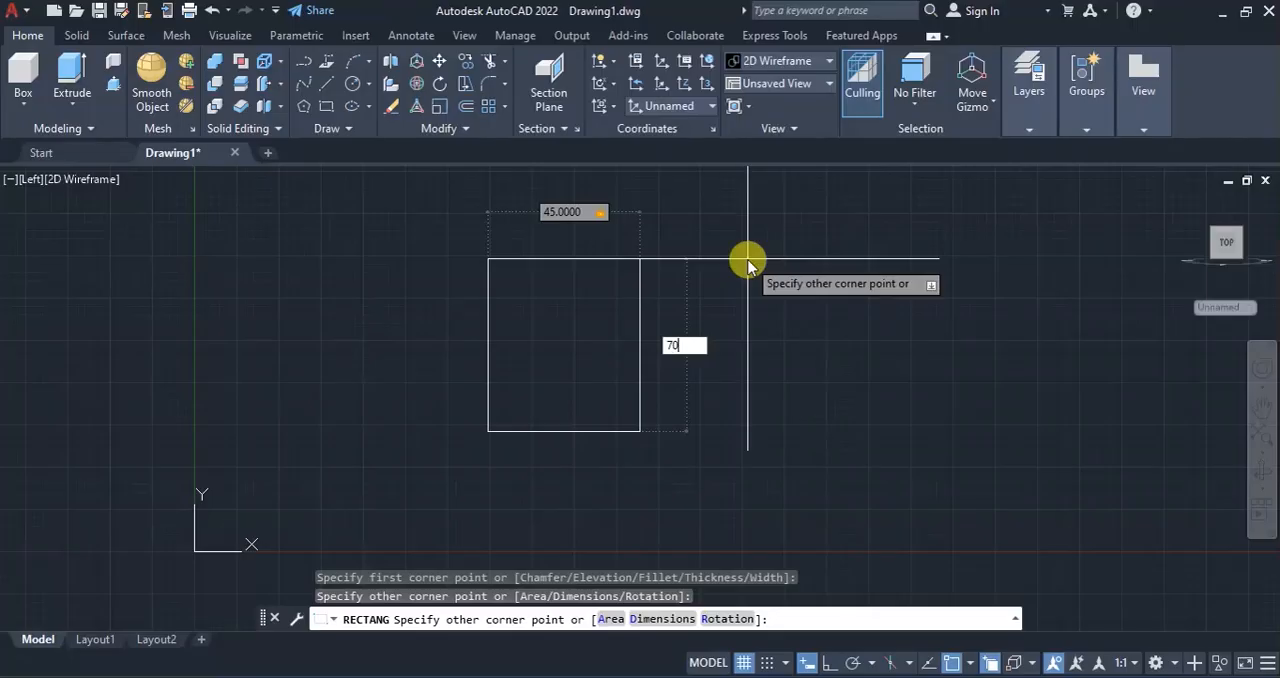
key("Return")
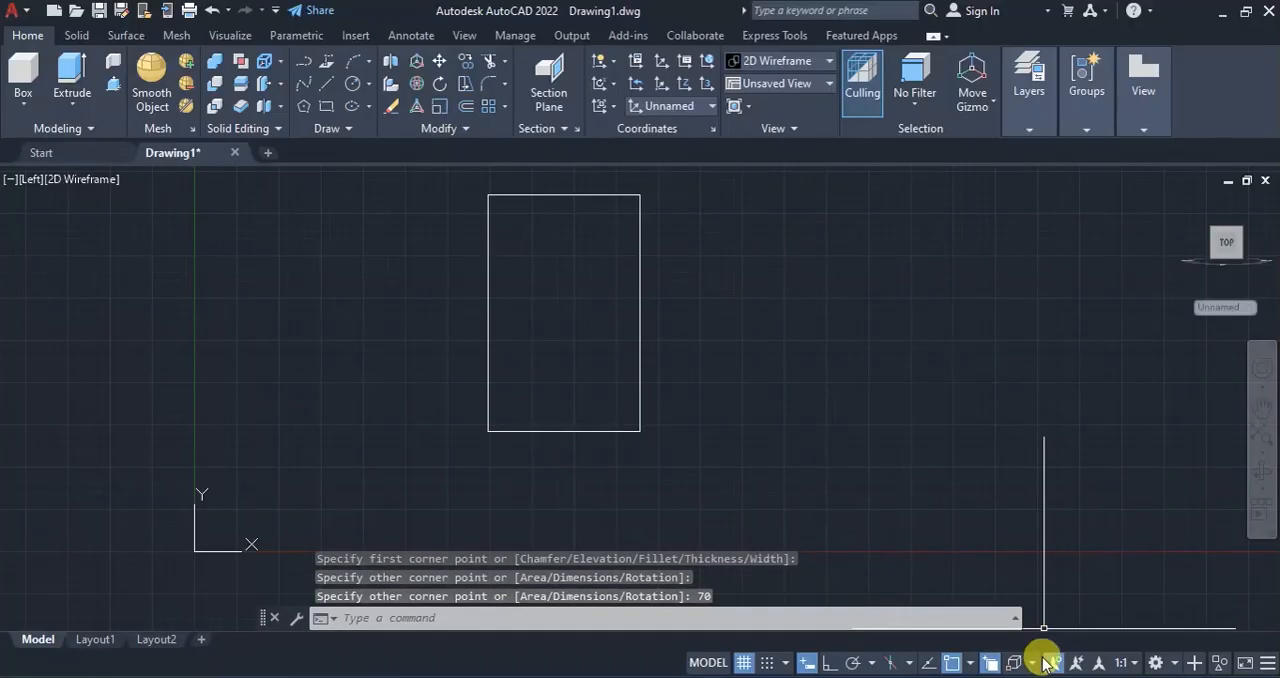
Switch to the reference PDF, examine the recess dimensions in the elevations and plan, and return to AutoCAD.
key("alt+Tab")
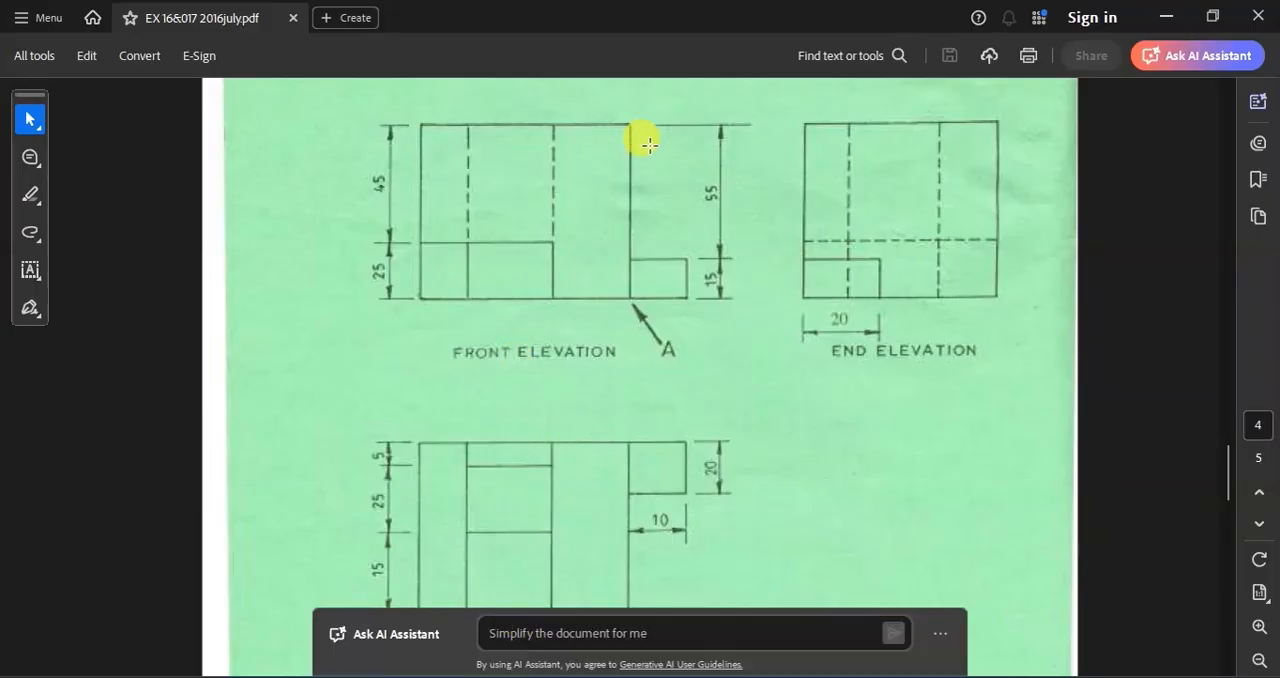
left_click(798, 428)
left_click(798, 456)
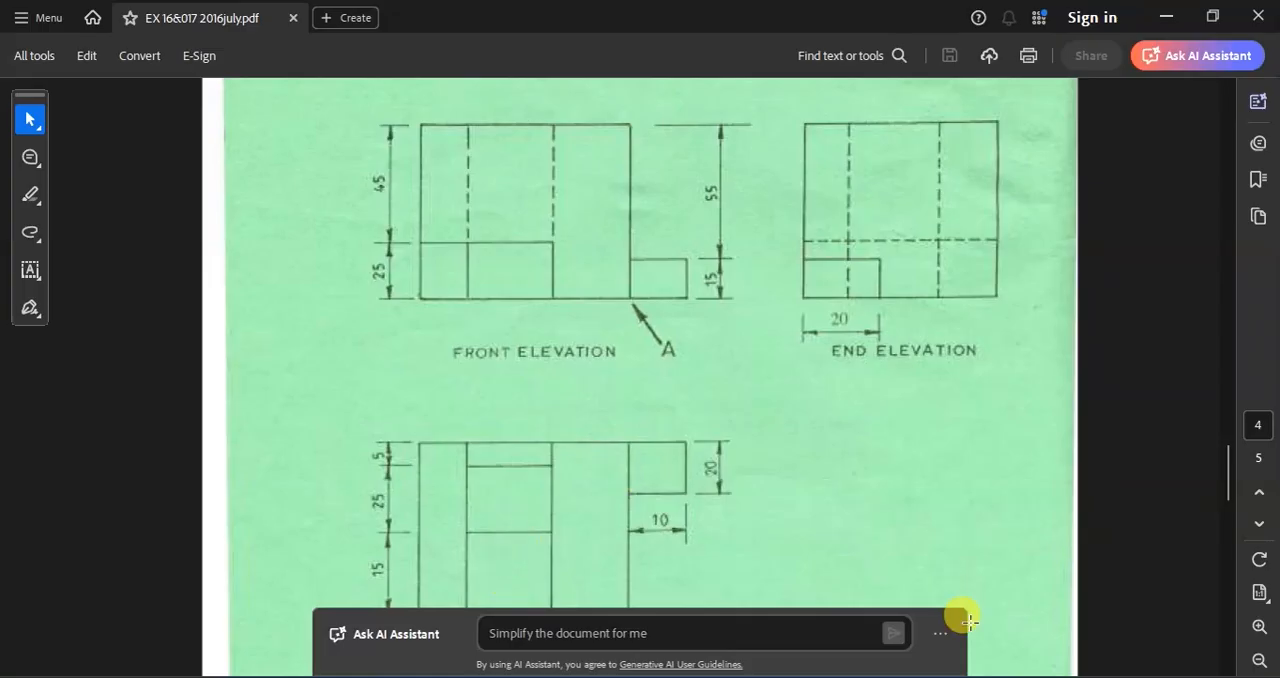
mouse_move(1048, 676)
left_click(1048, 610)
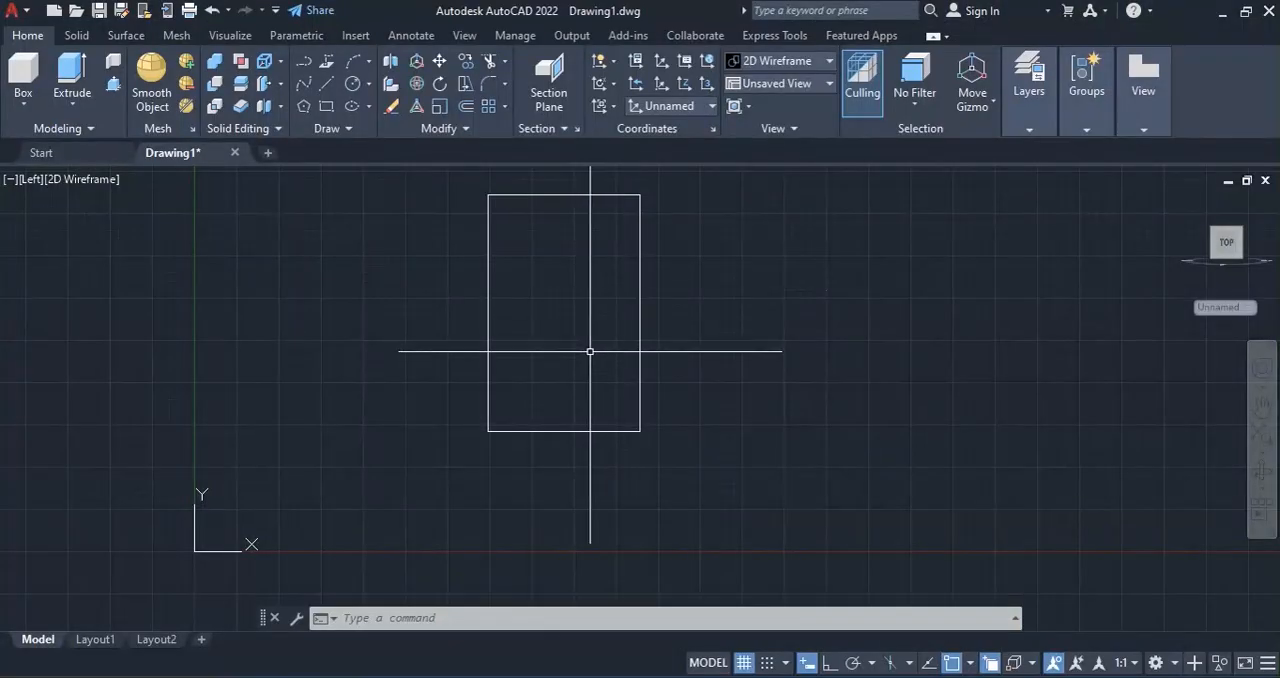
left_click(1050, 676)
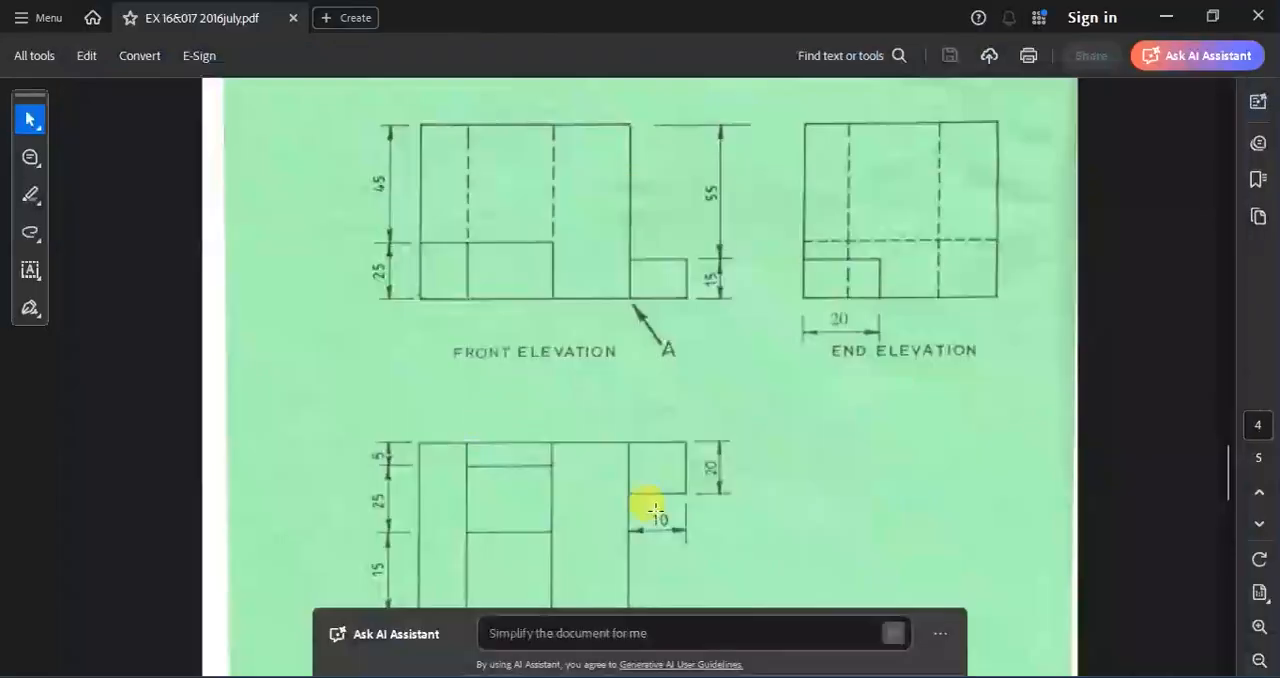
left_click(513, 444)
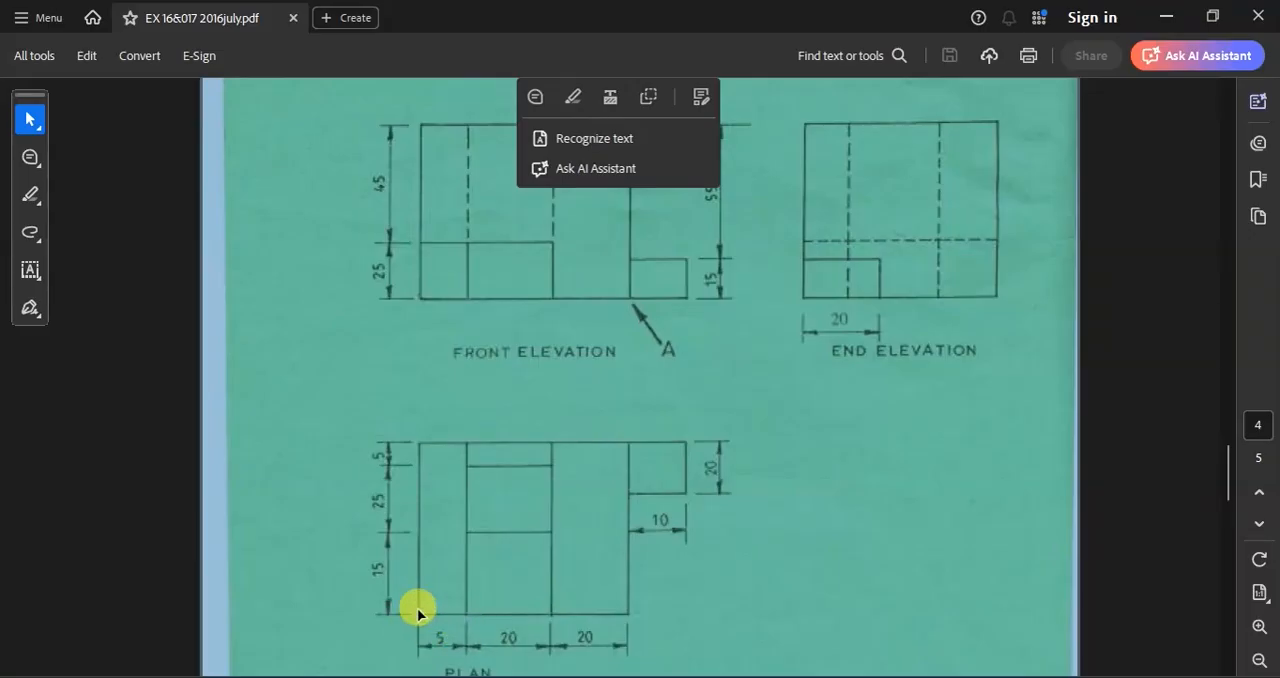
left_click(1005, 676)
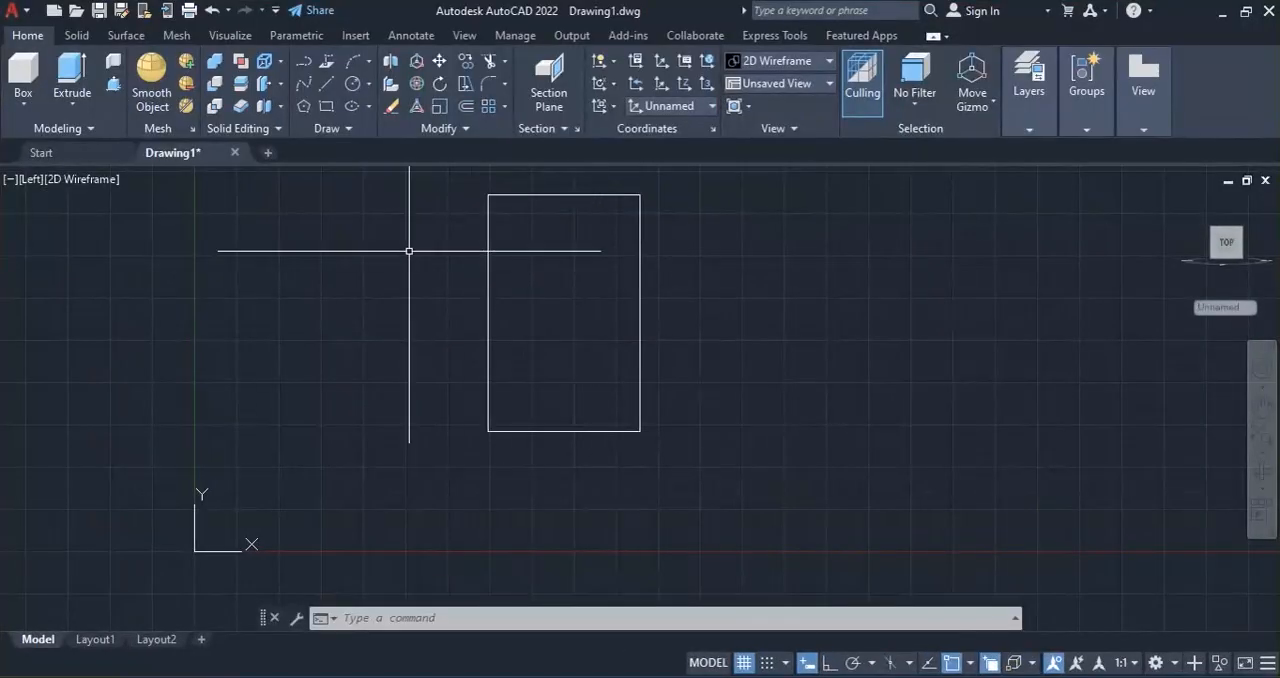
Draw a rectangle 25 wide and 20 high inside the large rectangle, starting from its lower-left corner.
left_click(326, 106)
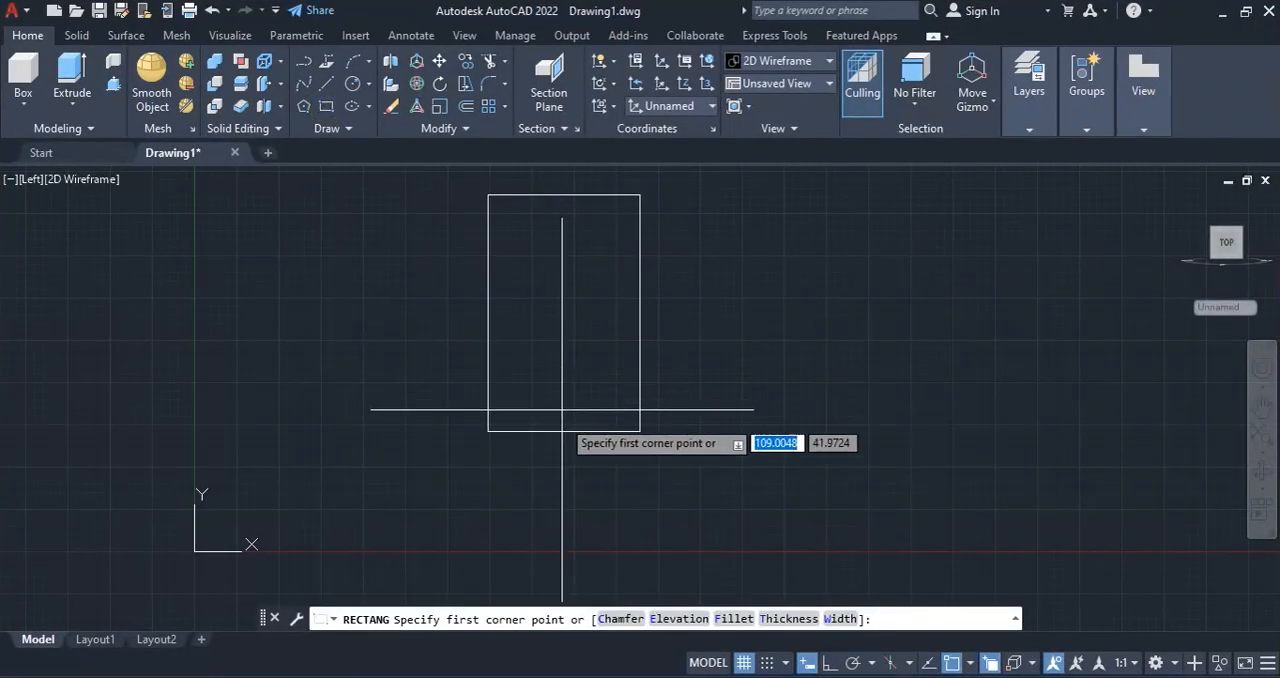
left_click(488, 431)
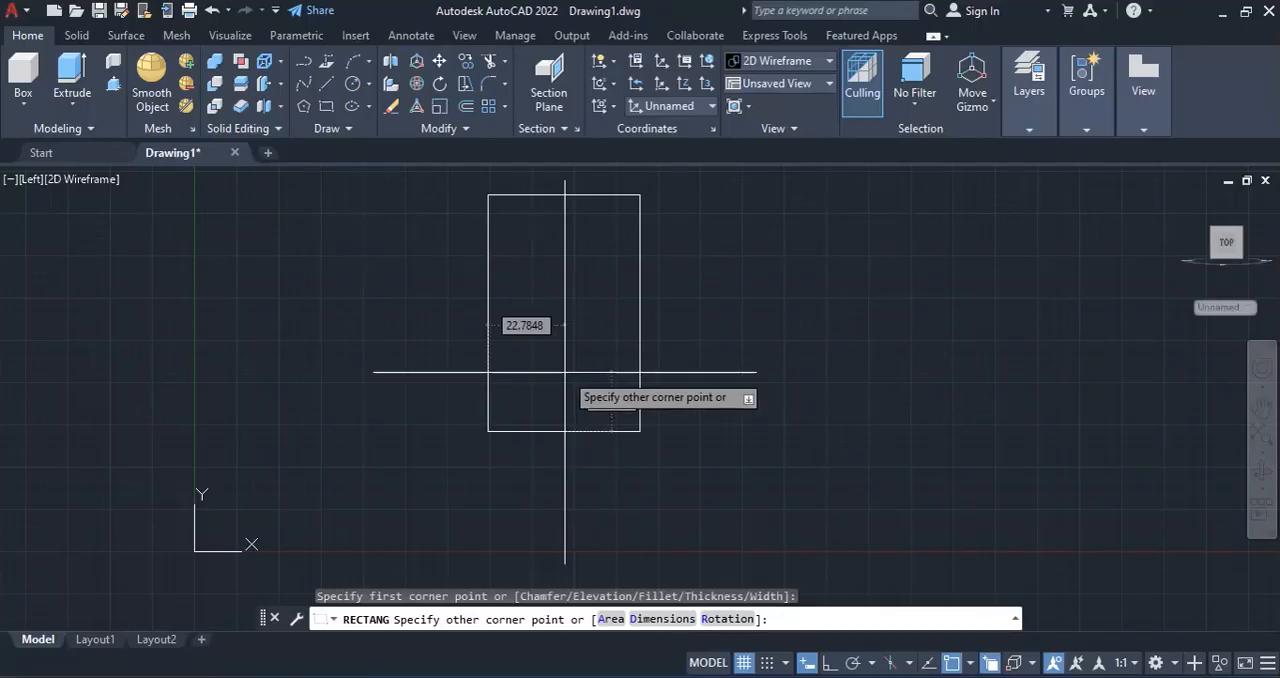
type("20")
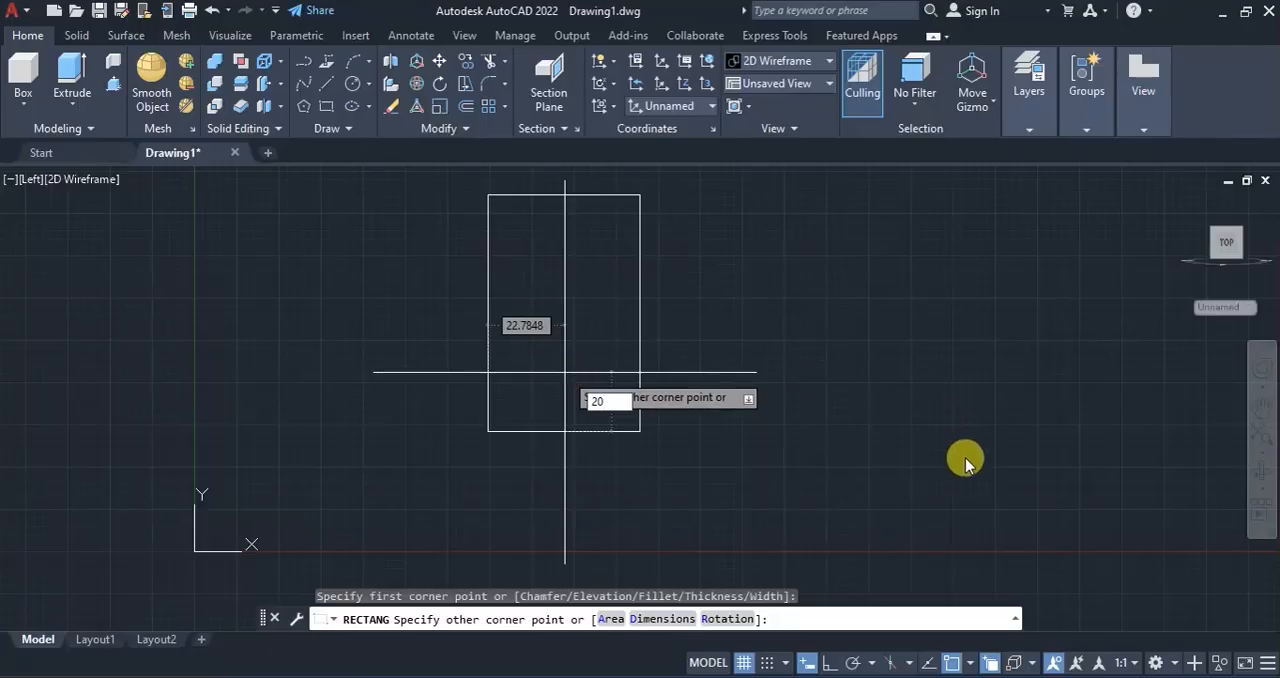
left_click(700, 676)
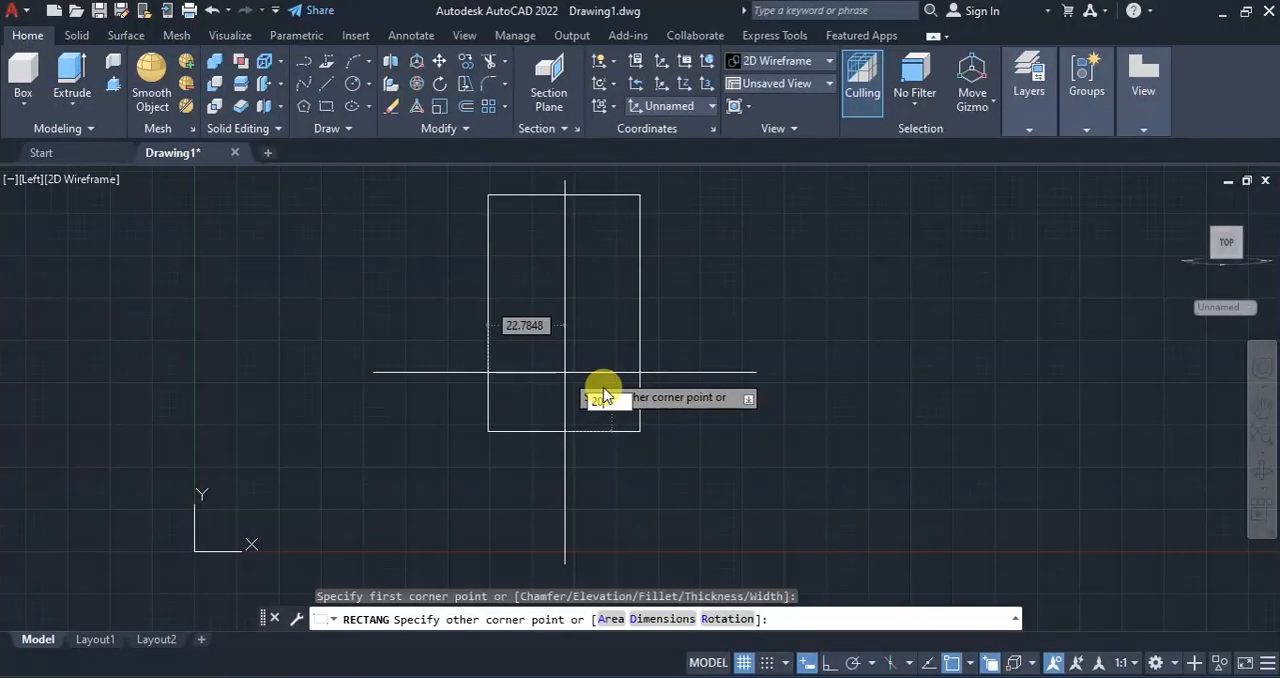
type("5")
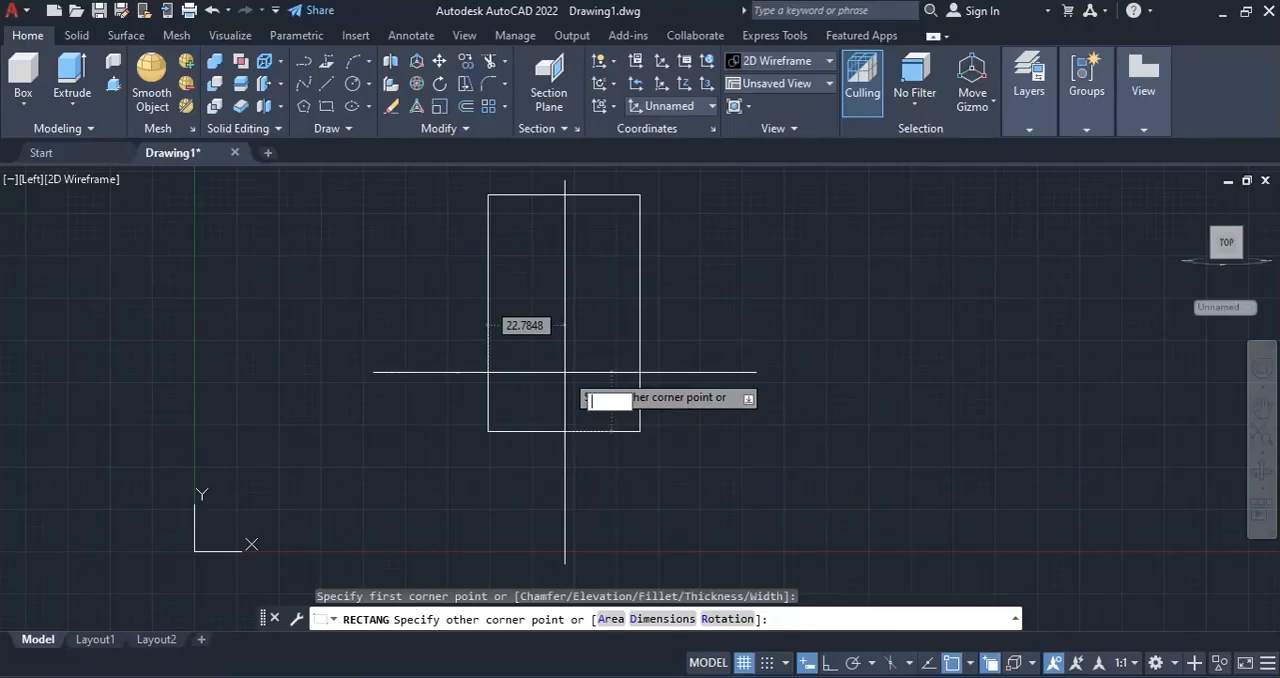
key("Tab")
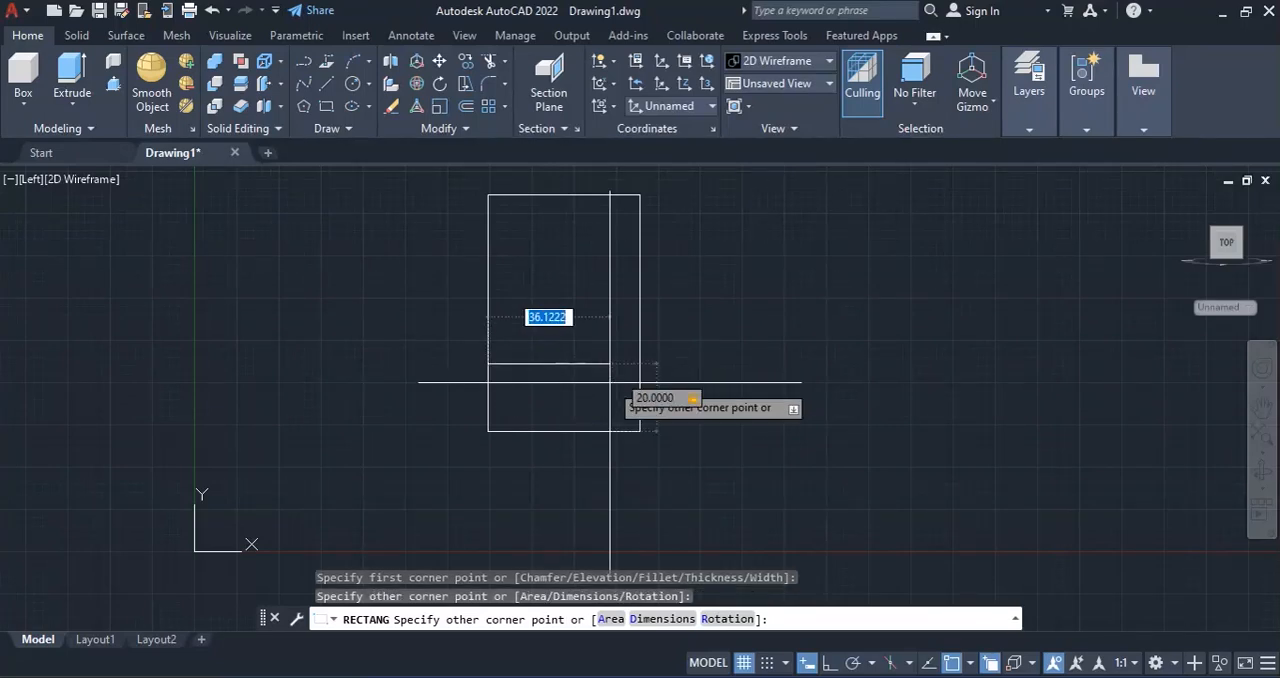
type("25")
key("Return")
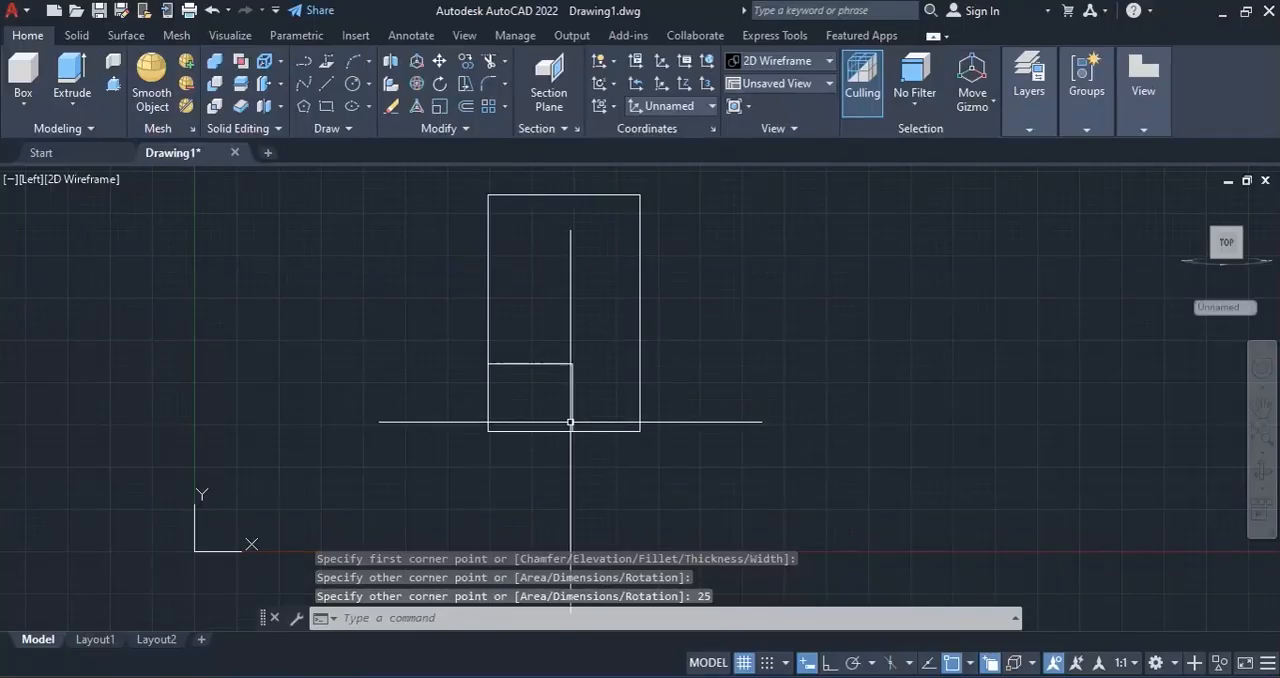
key("Escape")
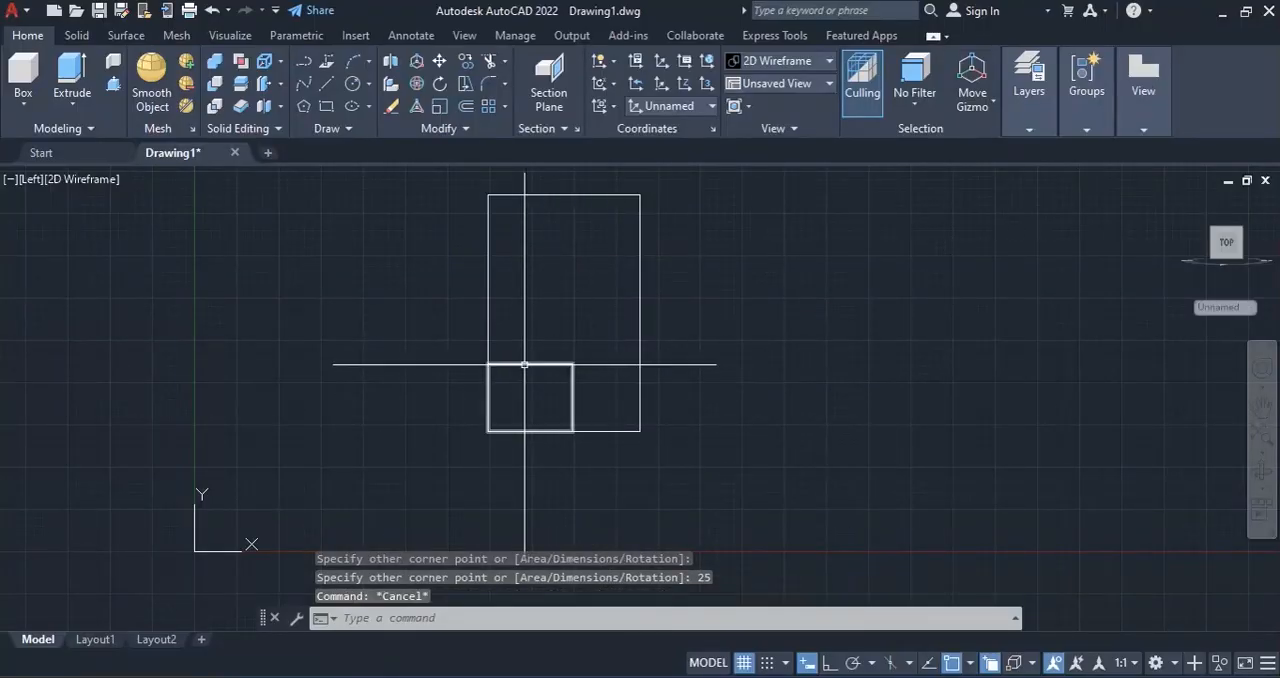
Move the 25 by 20 rectangle 5 units to the right along the base of the large rectangle.
left_click(525, 364)
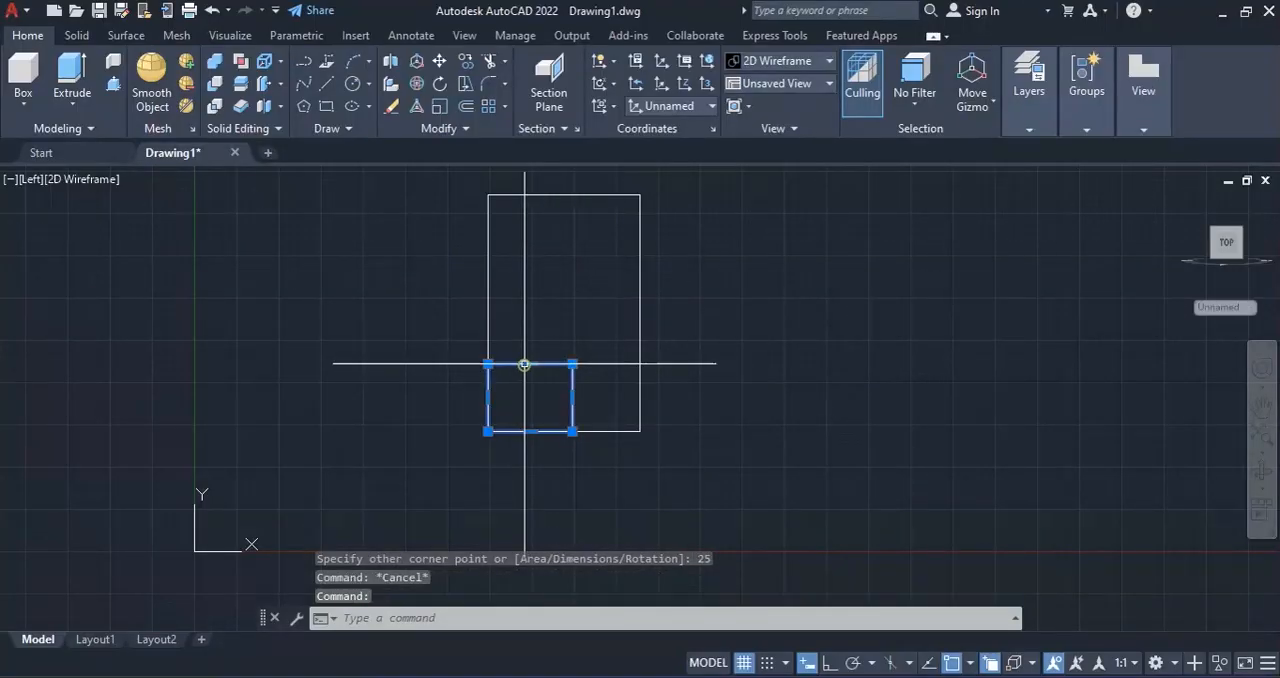
left_click(439, 61)
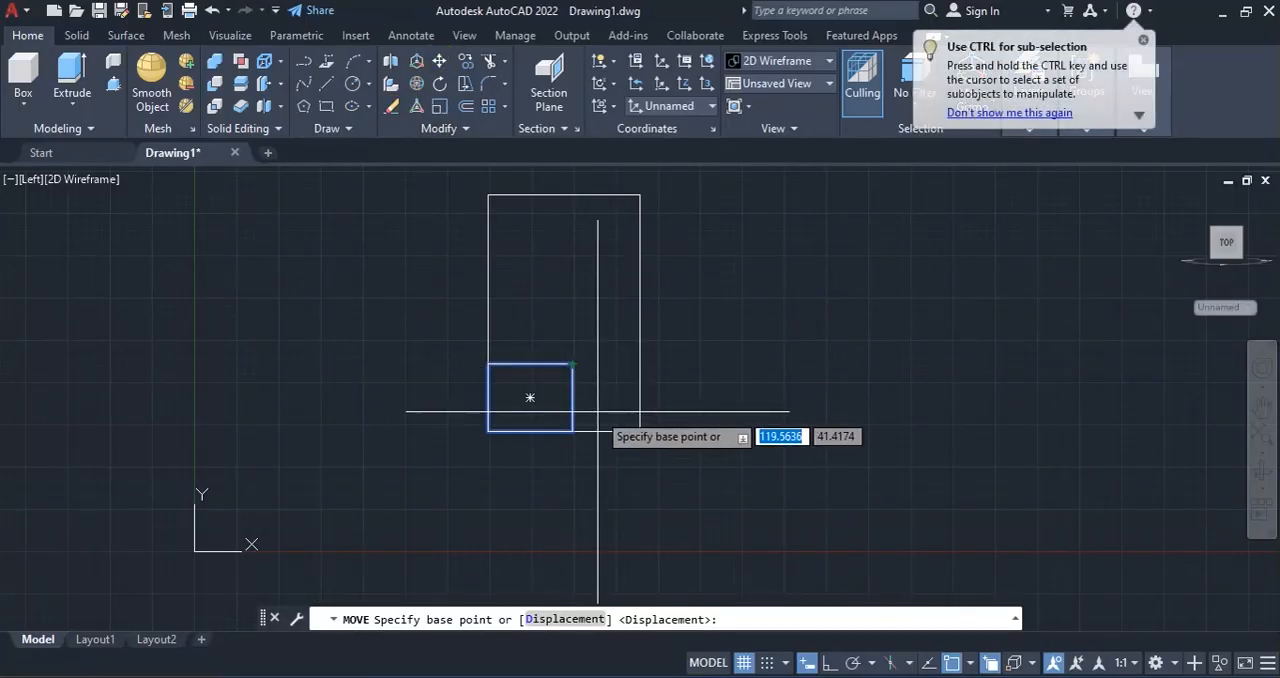
left_click(572, 364)
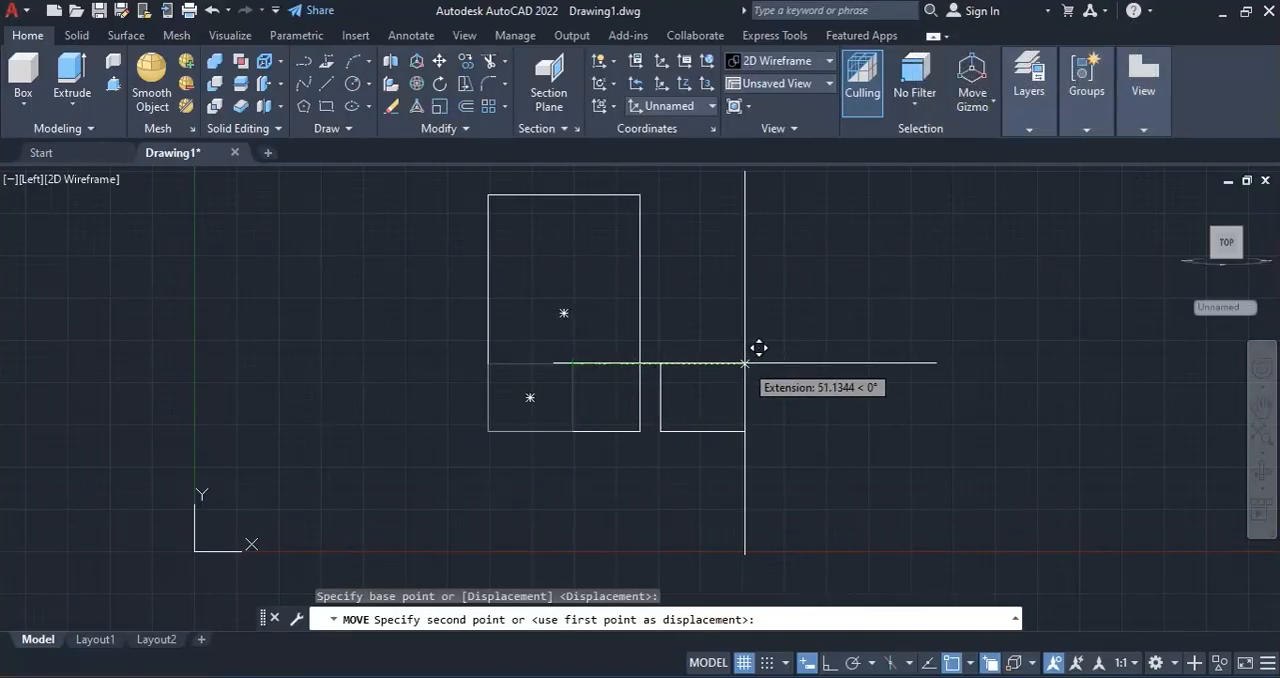
type("5")
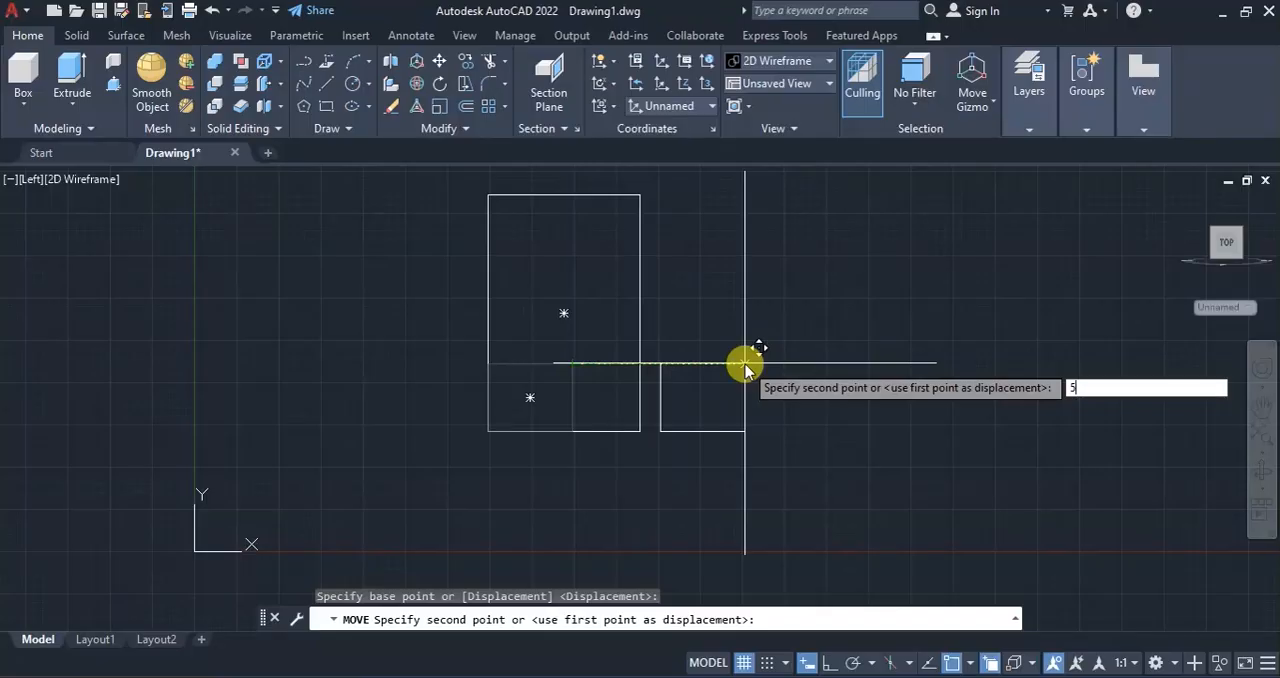
key("Return")
key("Escape")
key("Escape")
key("Escape")
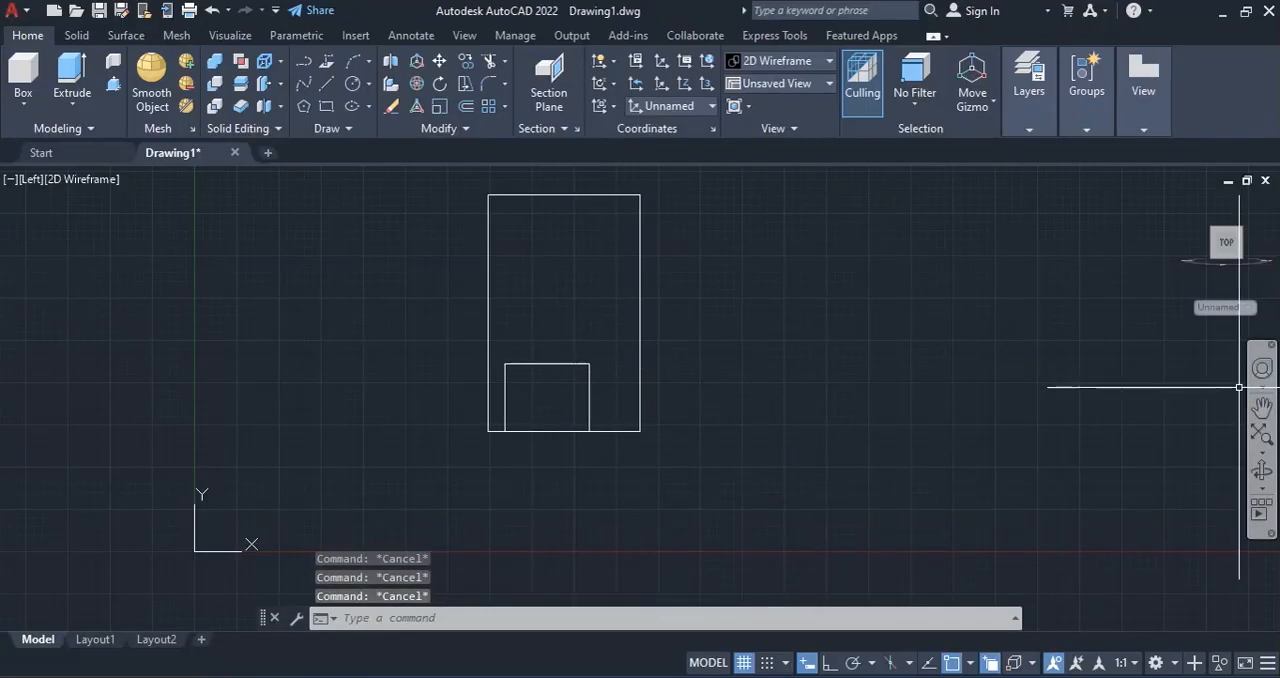
Switch to the reference PDF, check the block's overall length in the plan, and return to AutoCAD.
left_click(1185, 198)
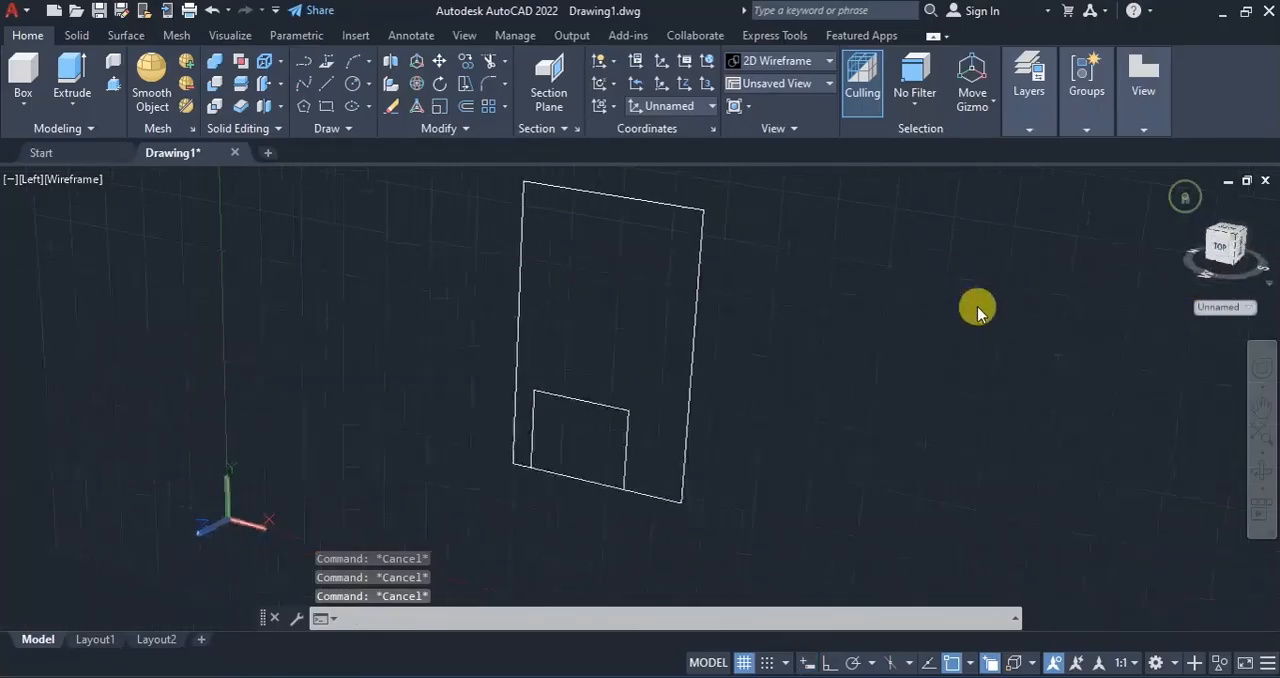
scroll(677, 343, "down", 2)
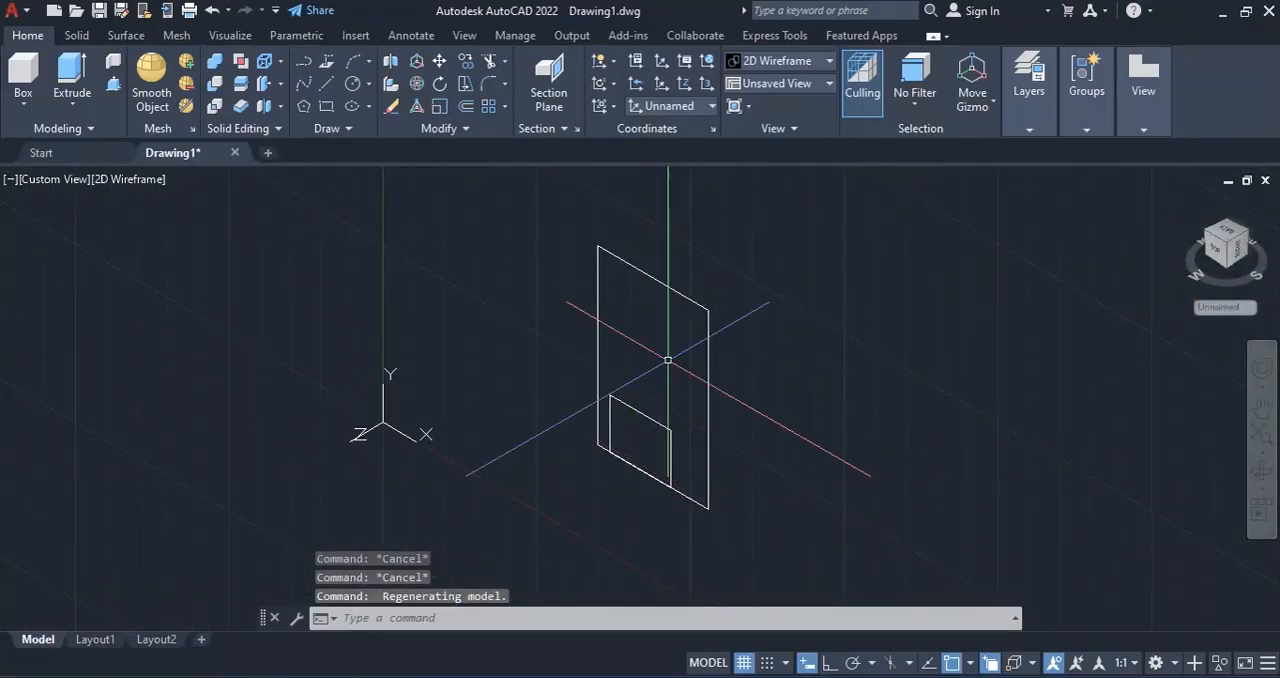
left_click(880, 677)
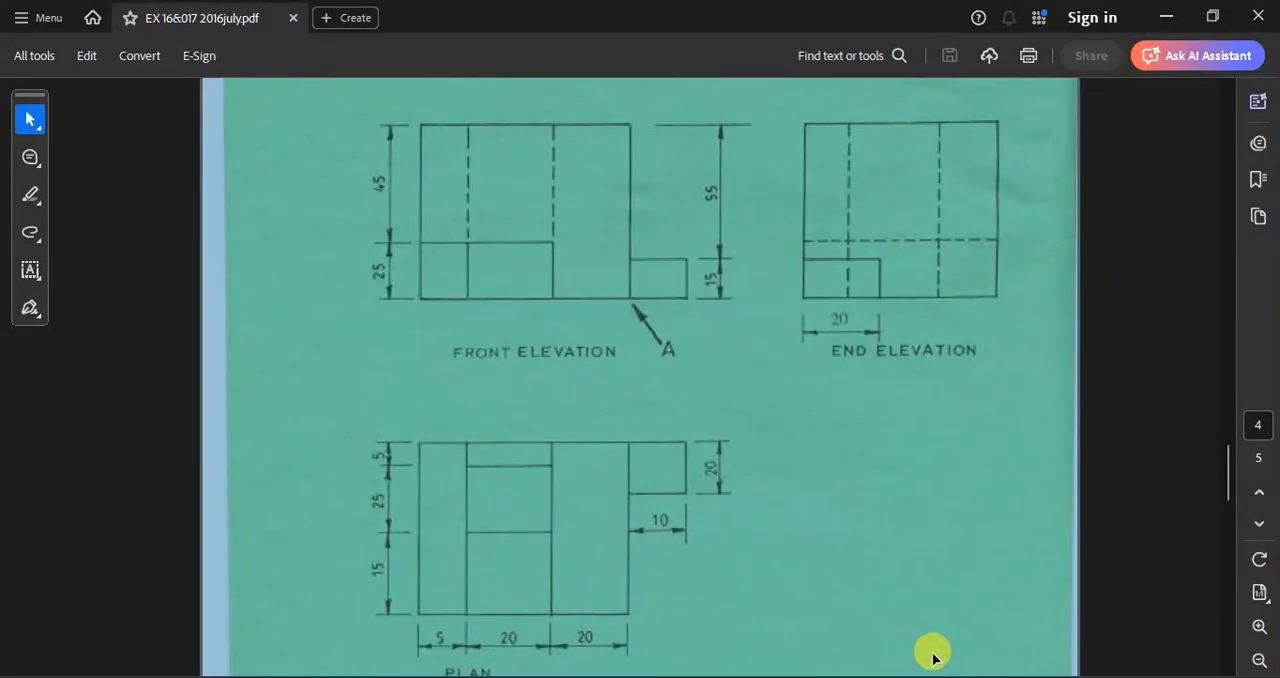
left_click(880, 677)
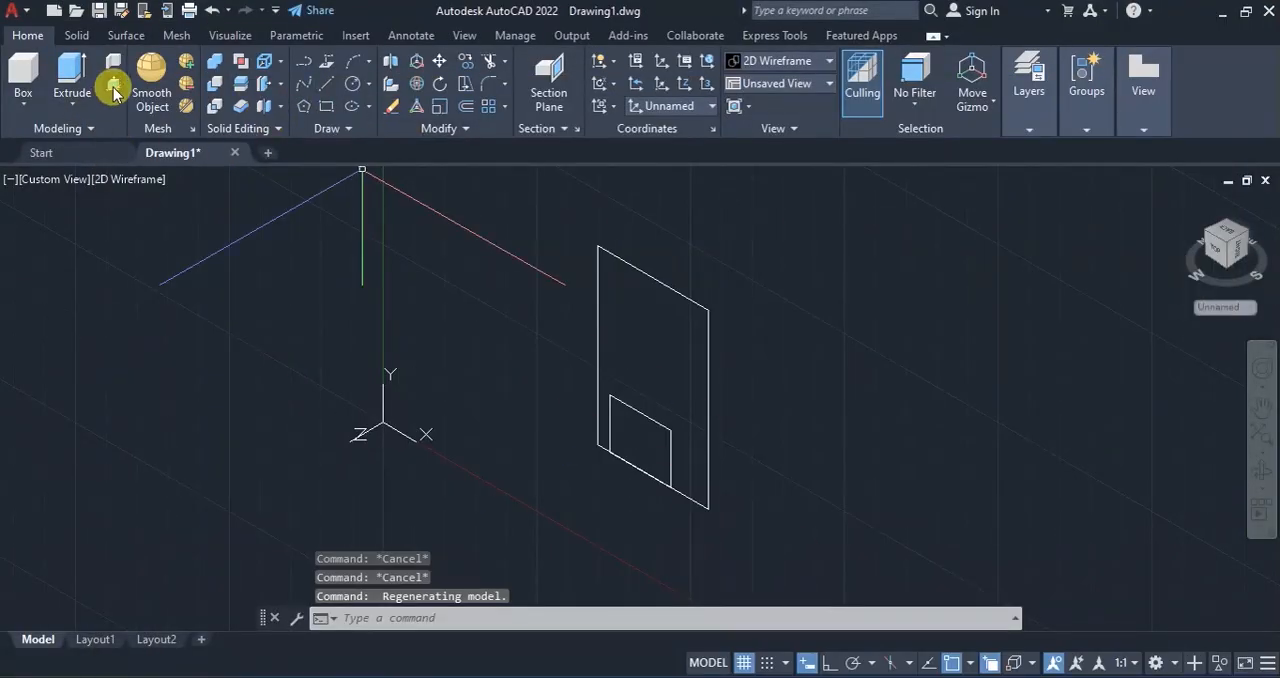
Use Presspull to extrude the area between the large and small rectangles by 45, away from the left face.
key("ctrl+shift+e")
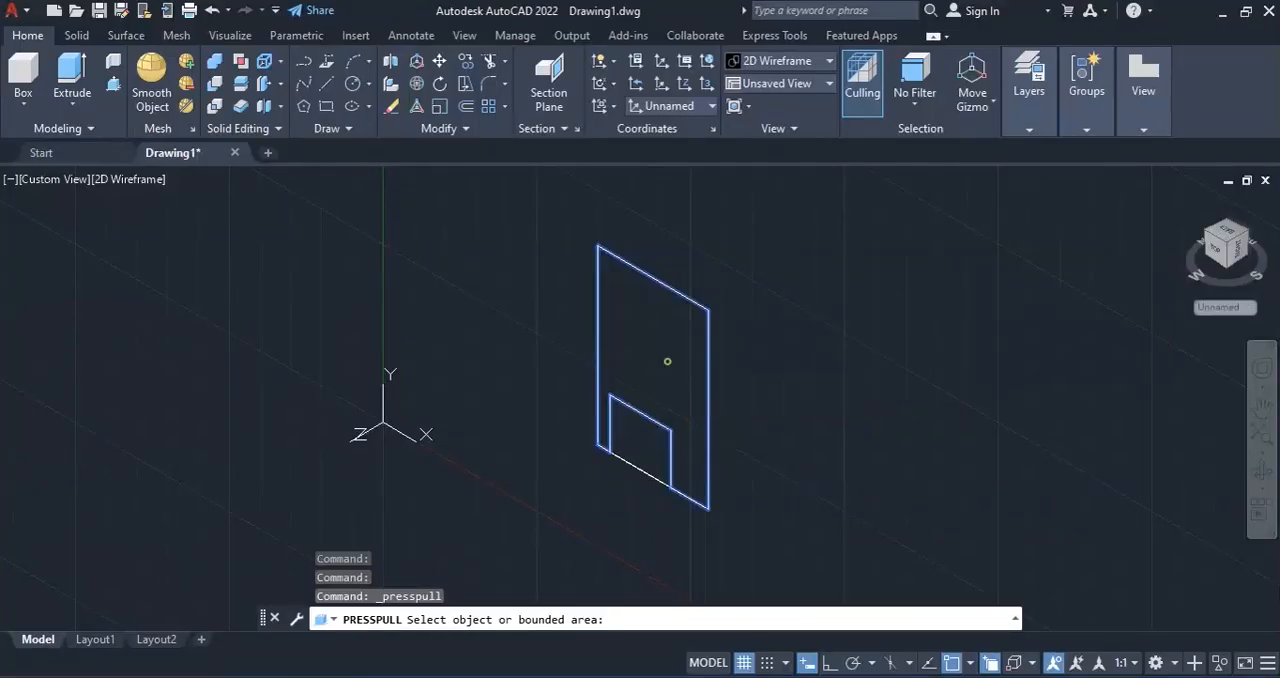
left_click(668, 360)
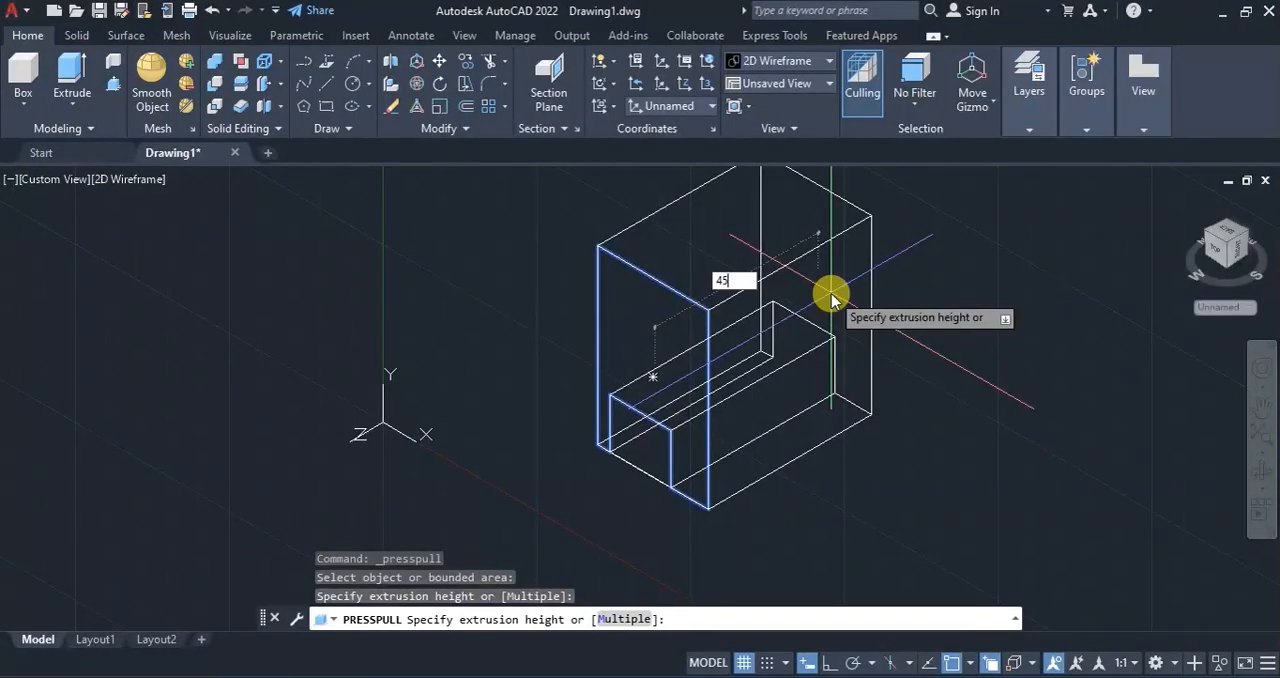
key("Return")
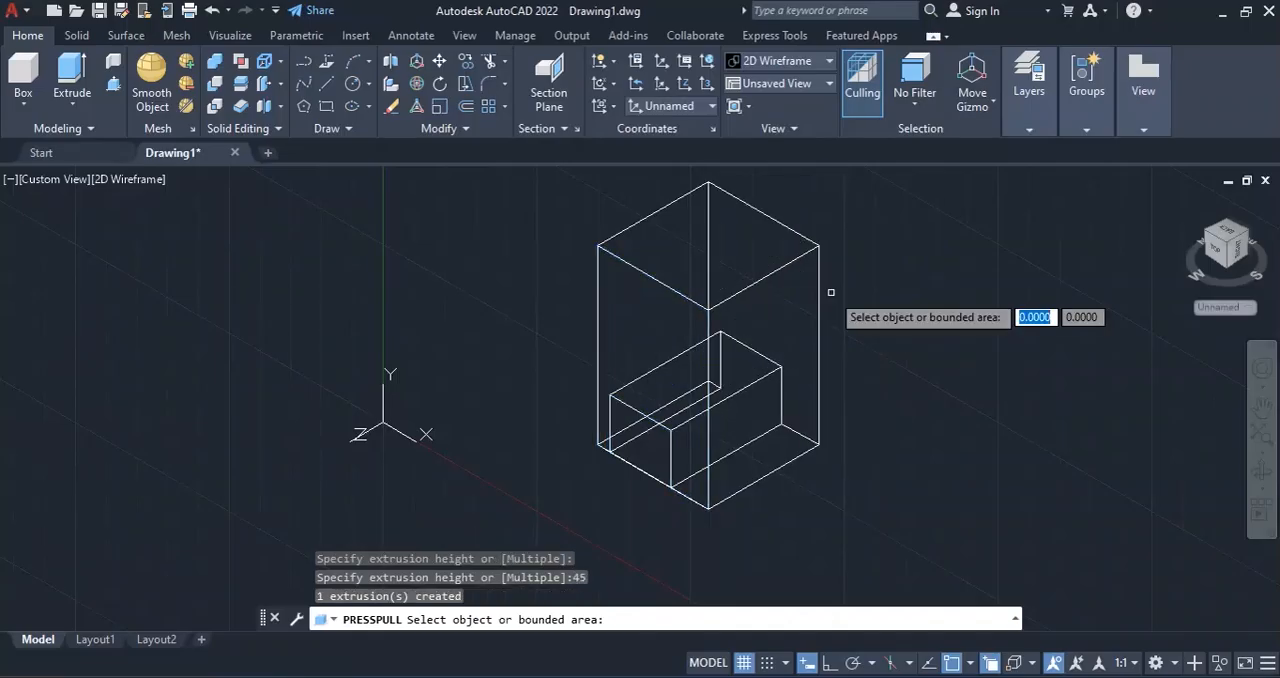
key("Escape")
key("Escape")
key("Escape")
key("Escape")
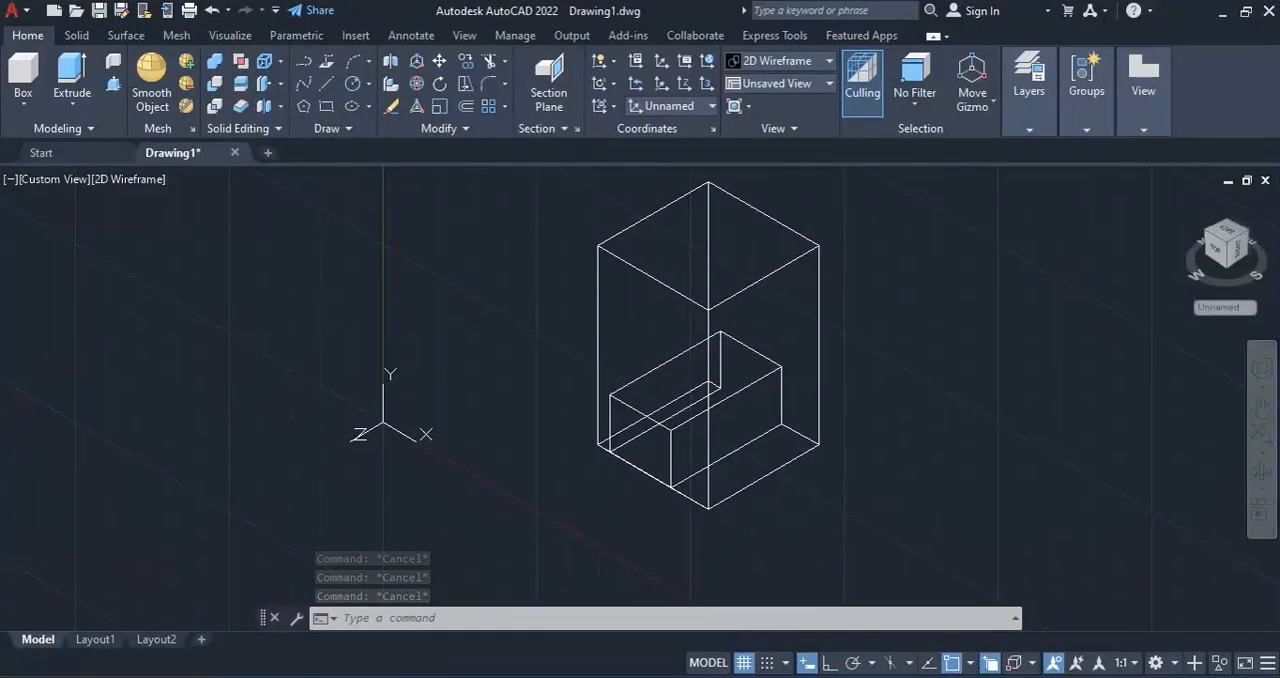
Switch to the reference PDF, examine the vertical recess dimensions in the elevations and plan, and return to AutoCAD.
left_click(927, 675)
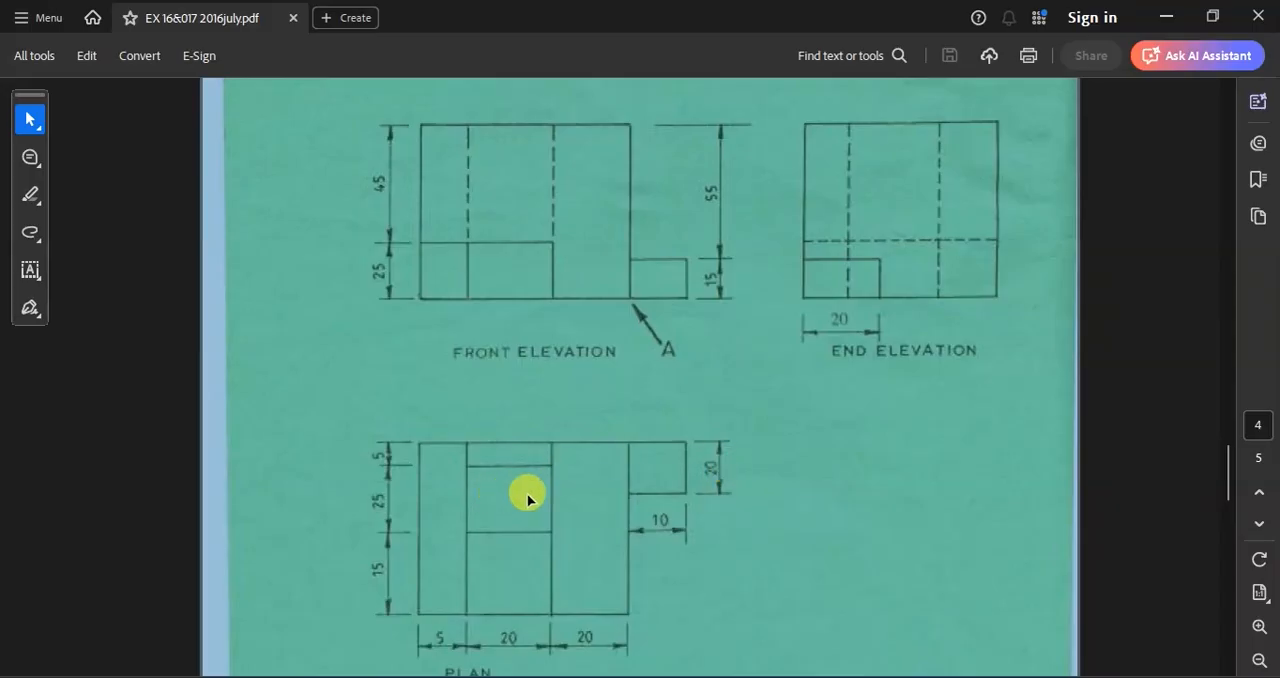
key("alt+Tab")
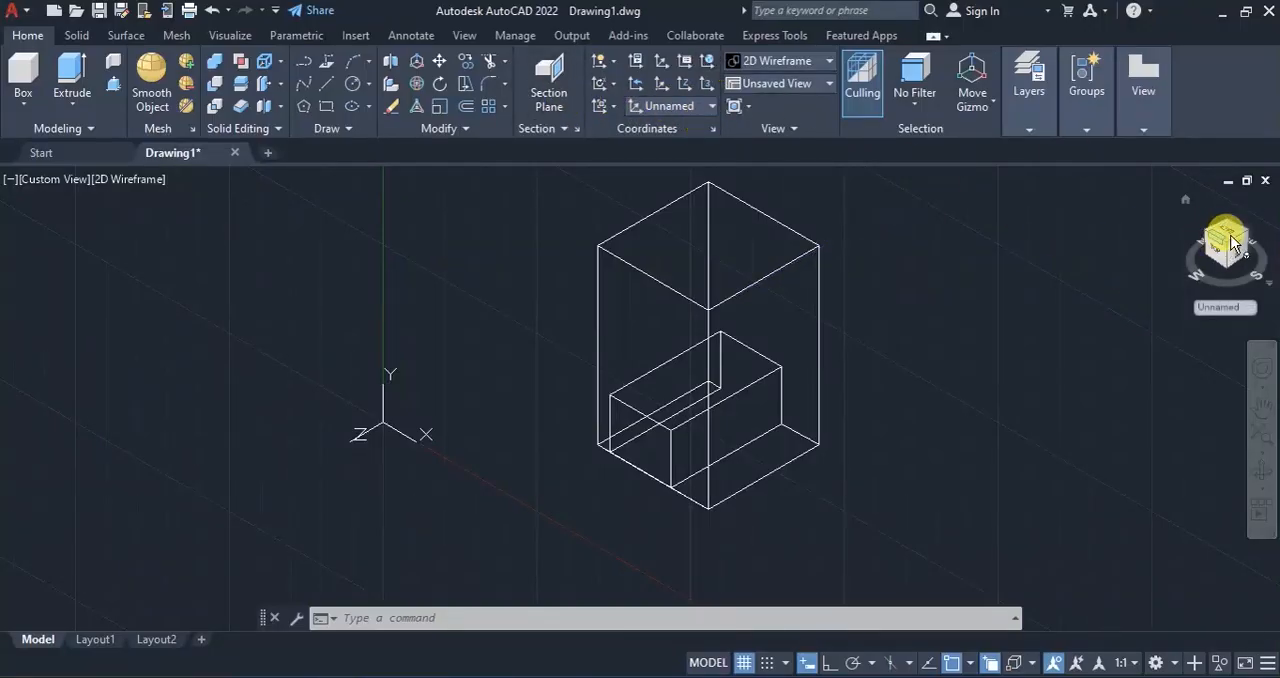
Restore the World UCS and, in the top view, draw a 20 by 25 rectangle down from the block's upper-left corner.
left_click(708, 62)
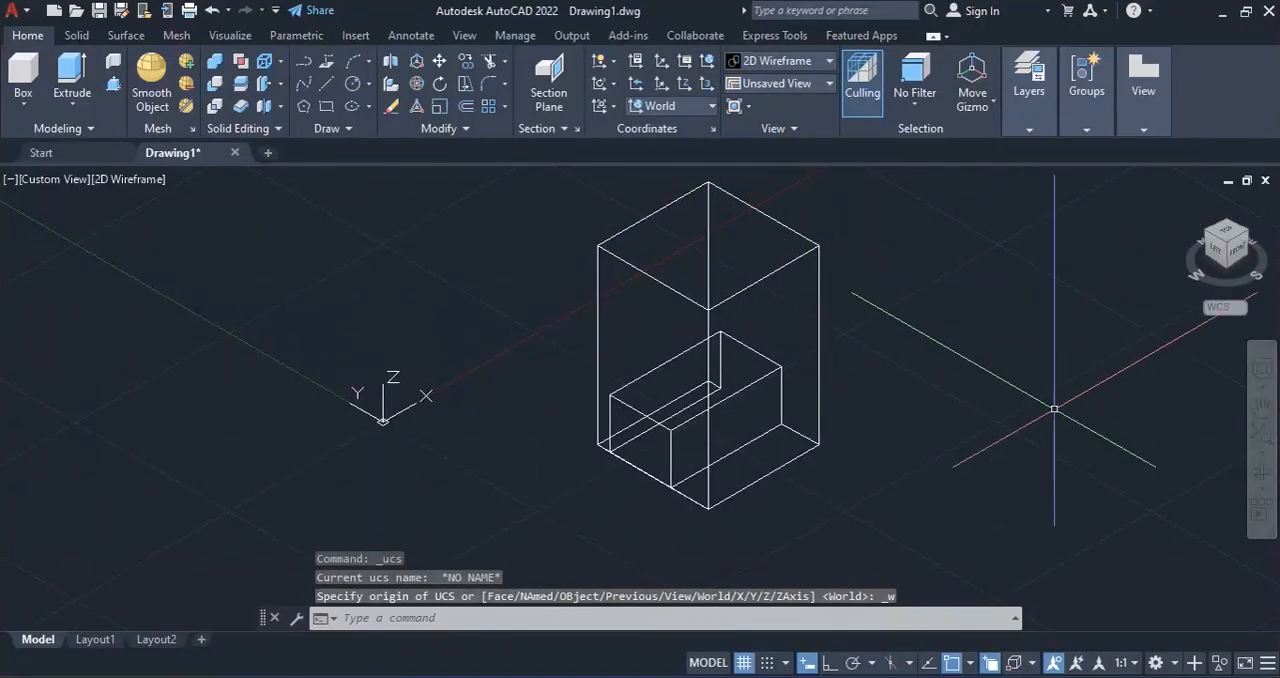
left_click(1228, 234)
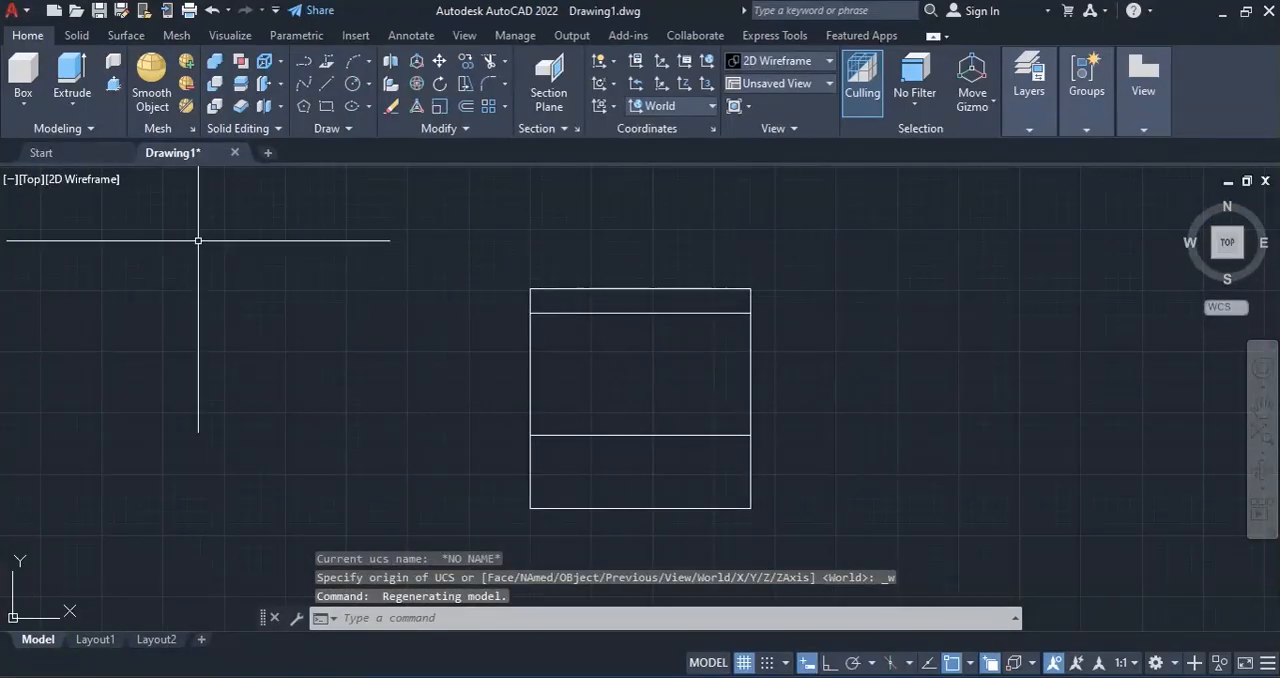
left_click(327, 108)
left_click(530, 288)
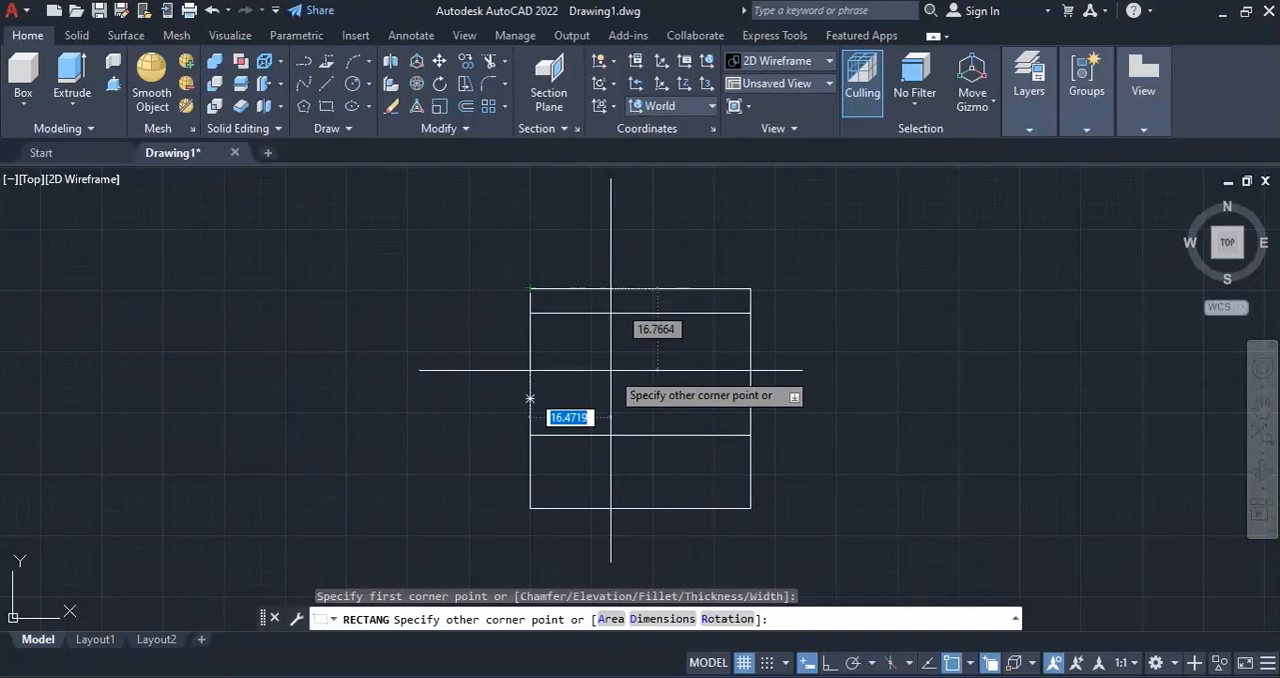
type("20")
key("Tab")
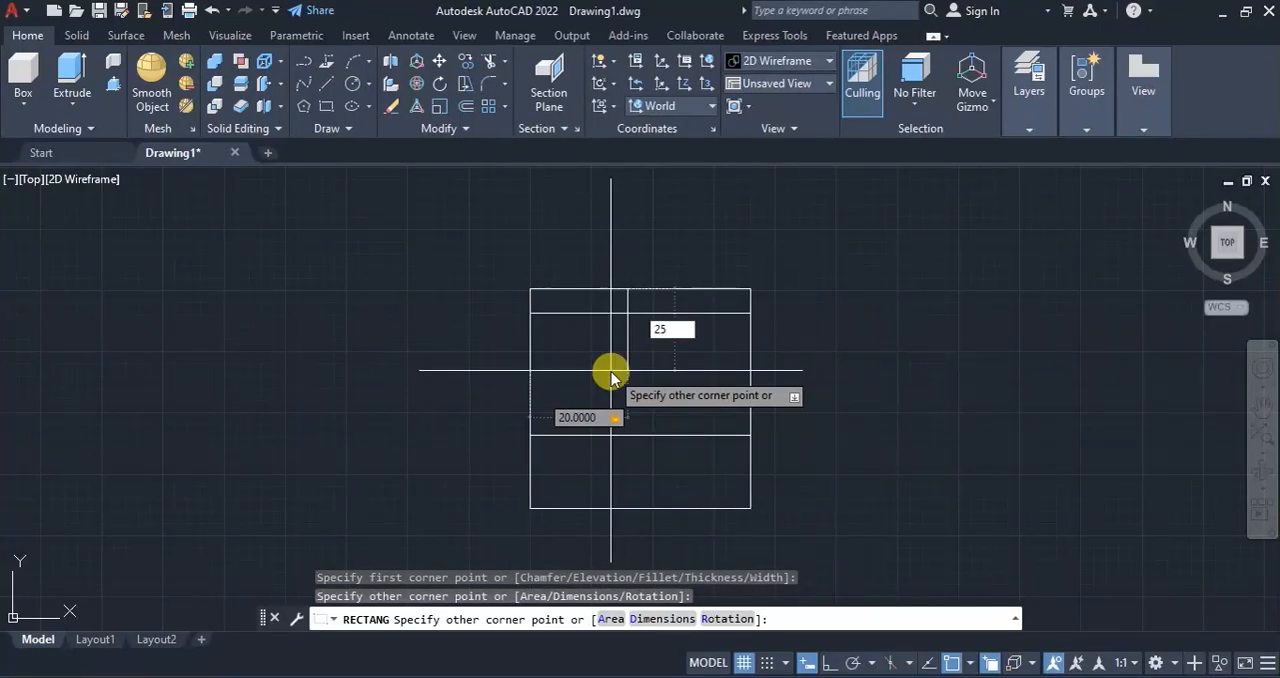
type("25")
key("Return")
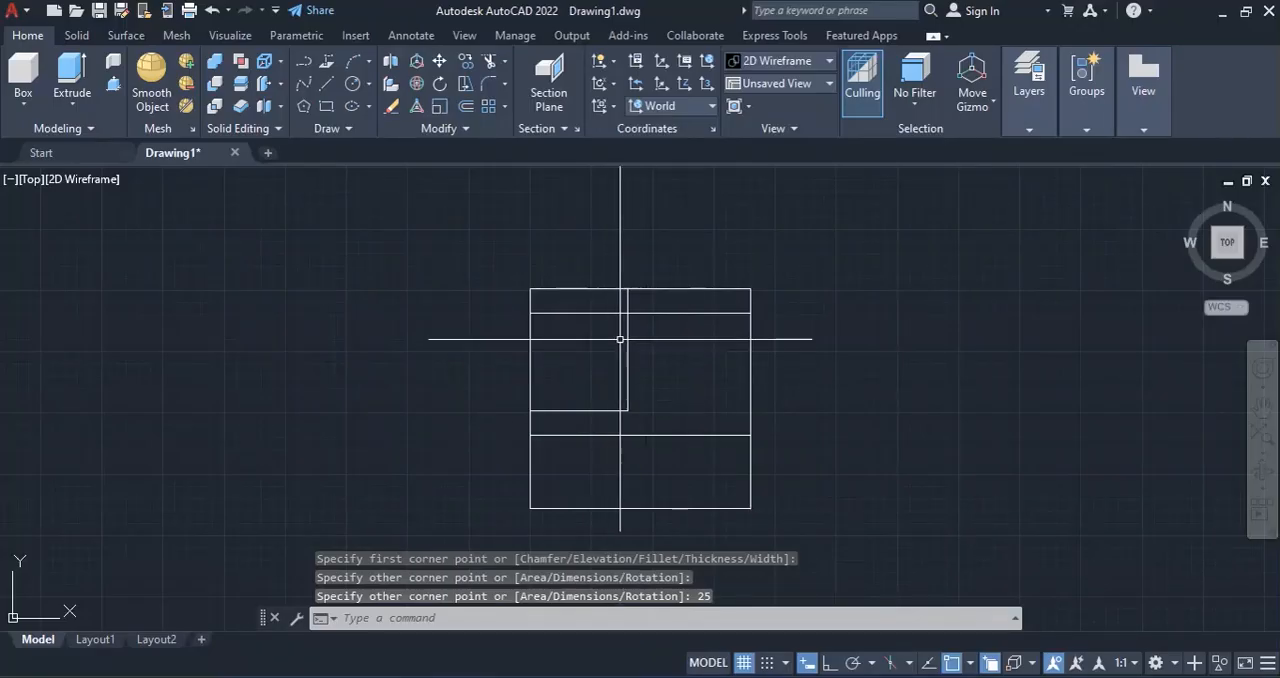
Move the 20 by 25 rectangle 5 units to the right along the block's upper edge.
left_click(628, 339)
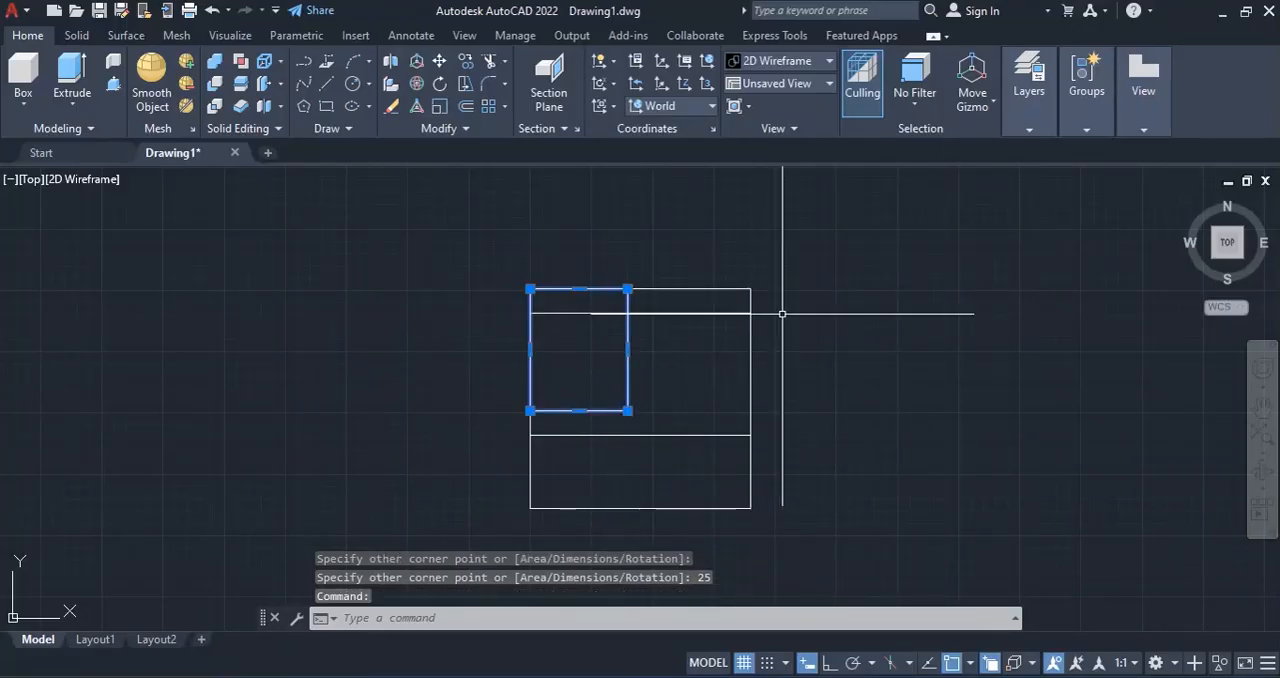
left_click(440, 62)
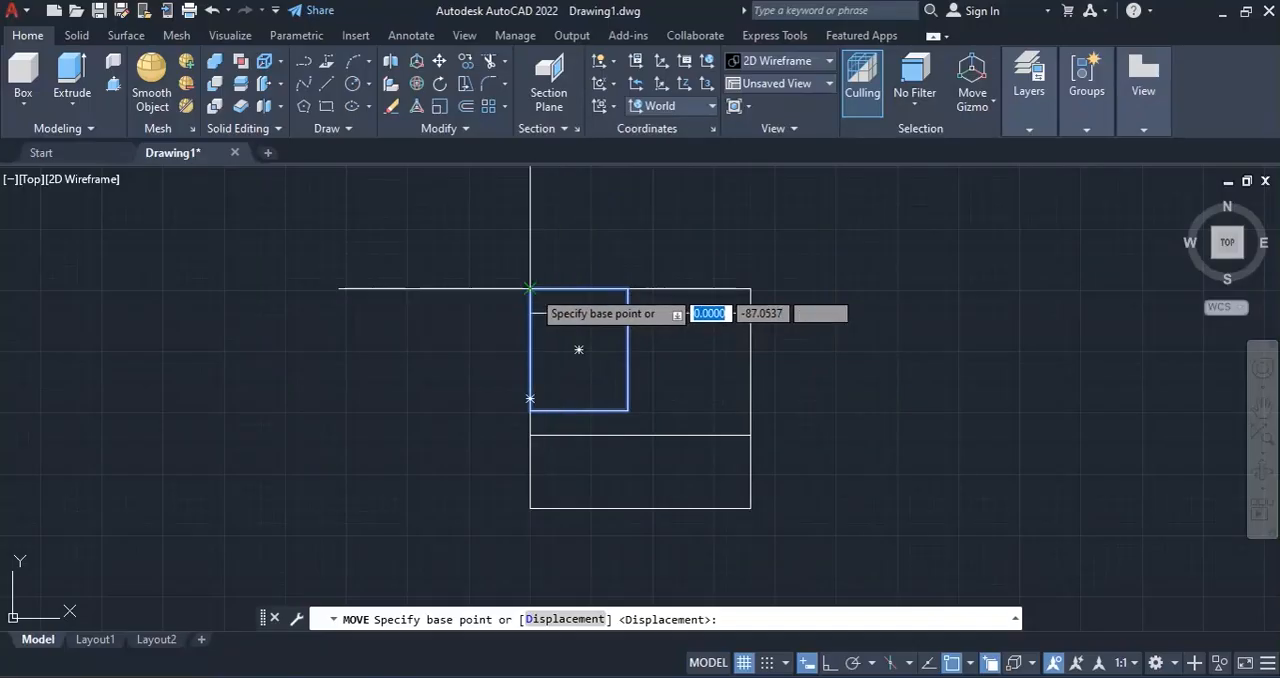
left_click(530, 289)
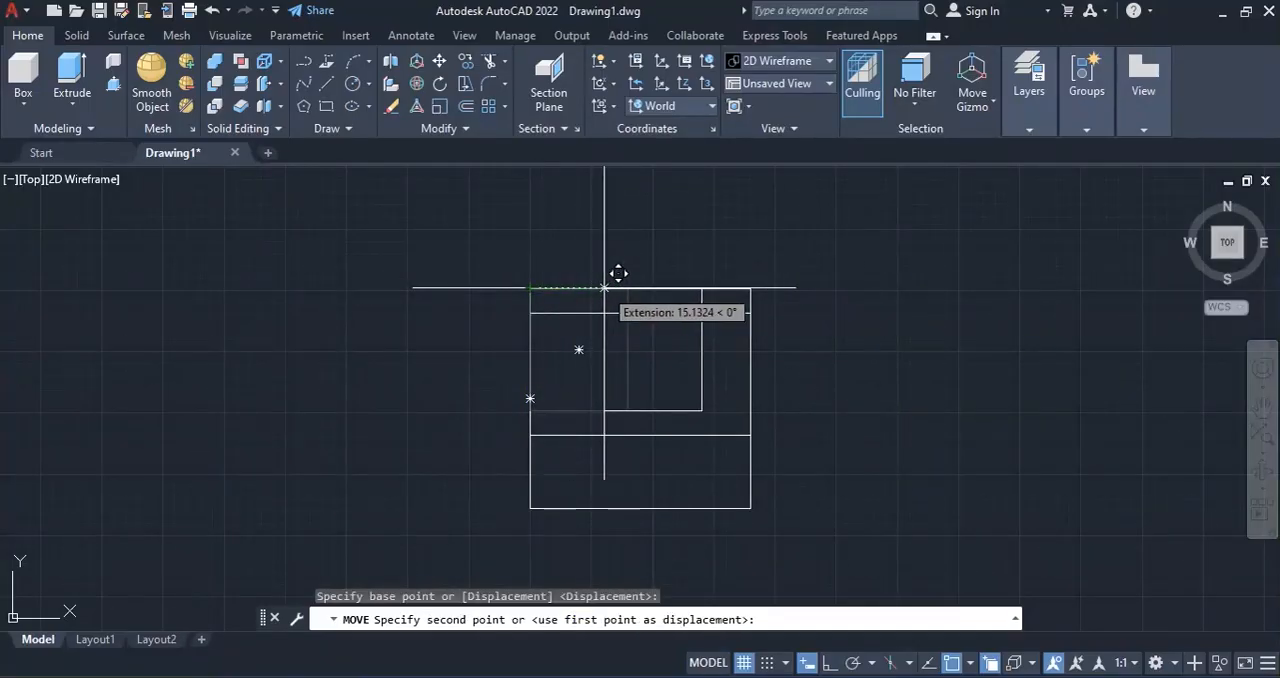
type("5")
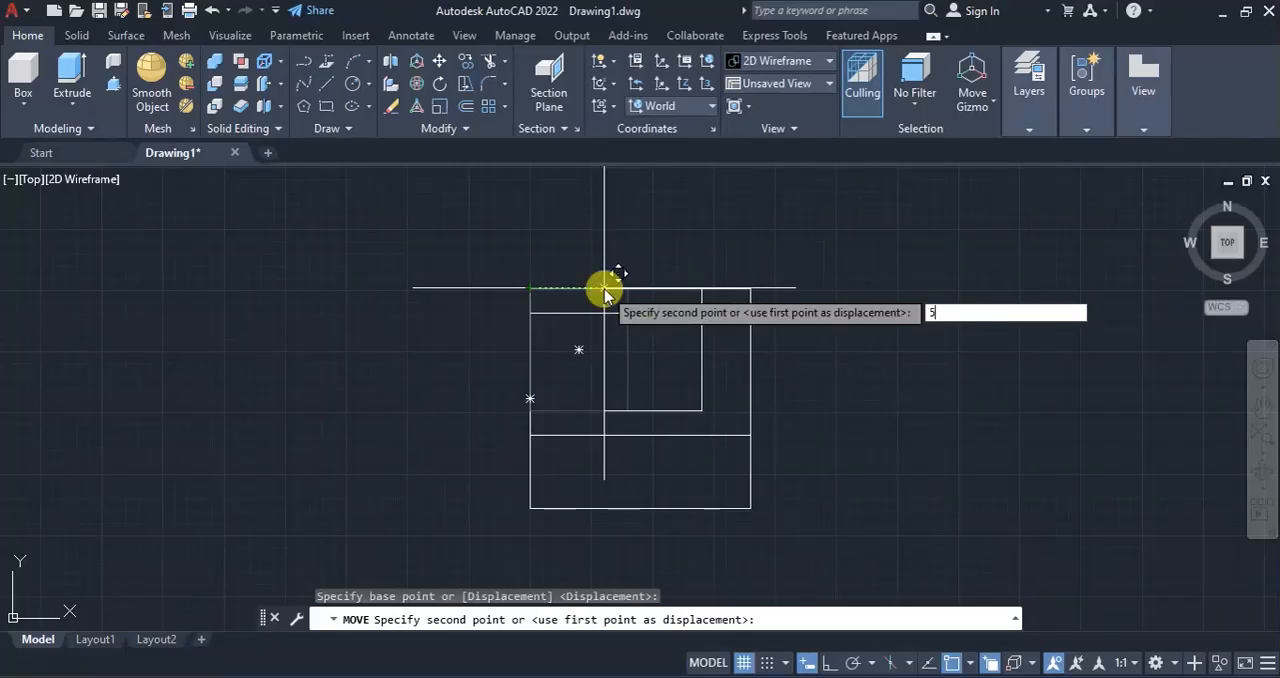
key("Return")
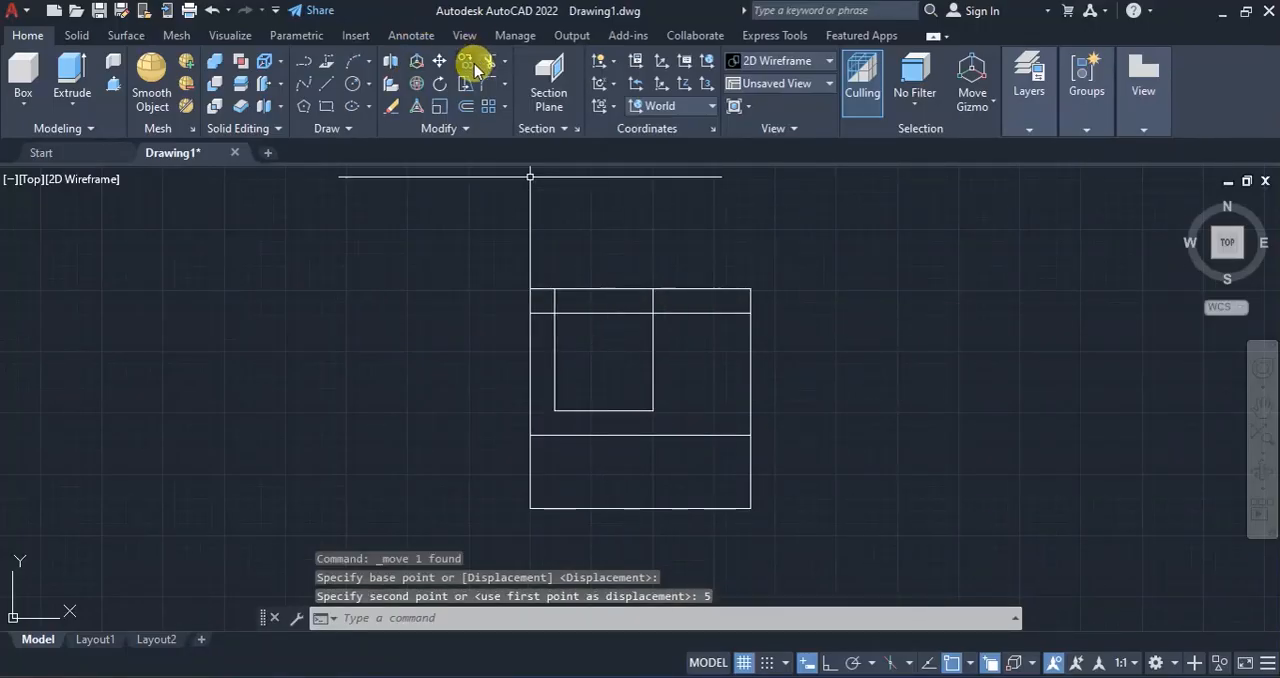
Move the 20 by 25 rectangle 5 units down in the top view, away from the block's upper edge.
left_click(438, 62)
left_click(654, 344)
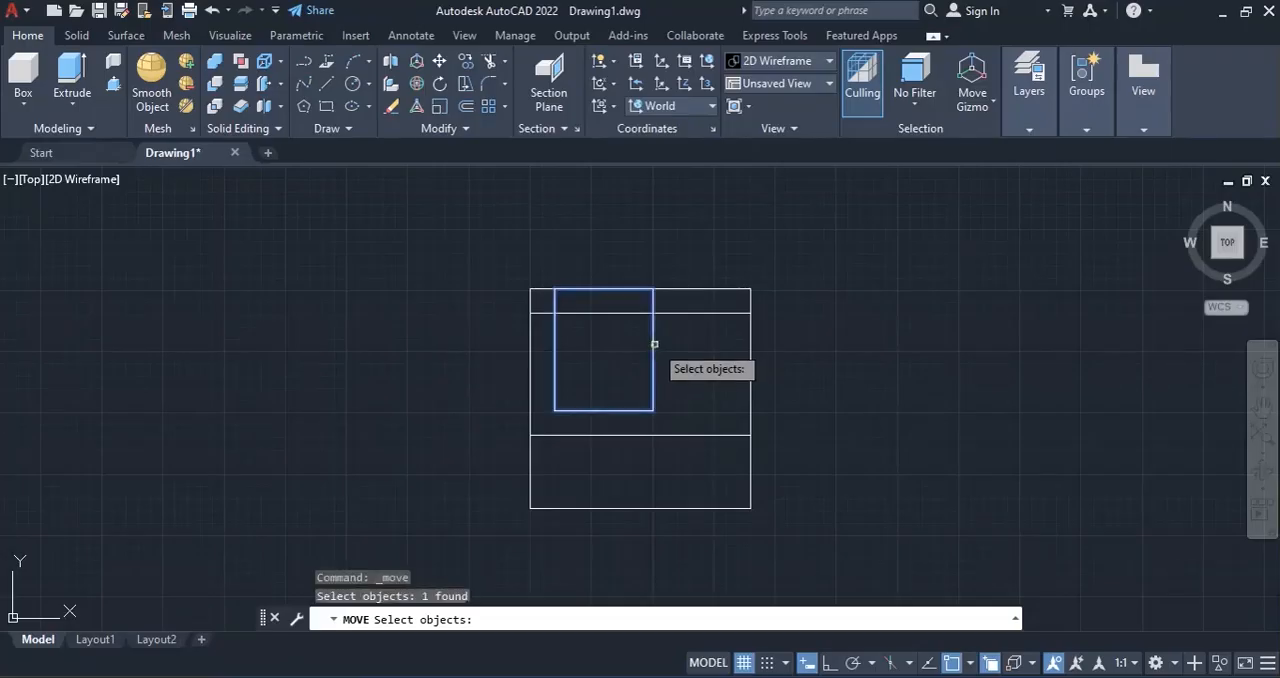
key("Return")
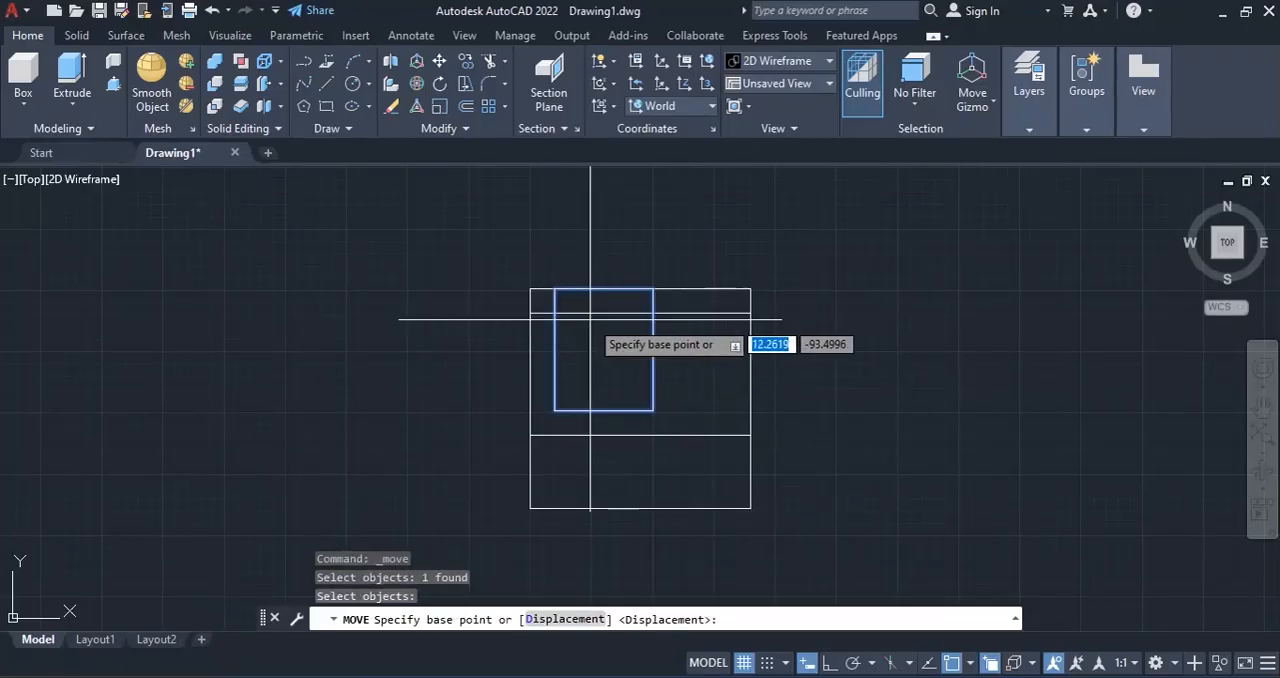
left_click(555, 289)
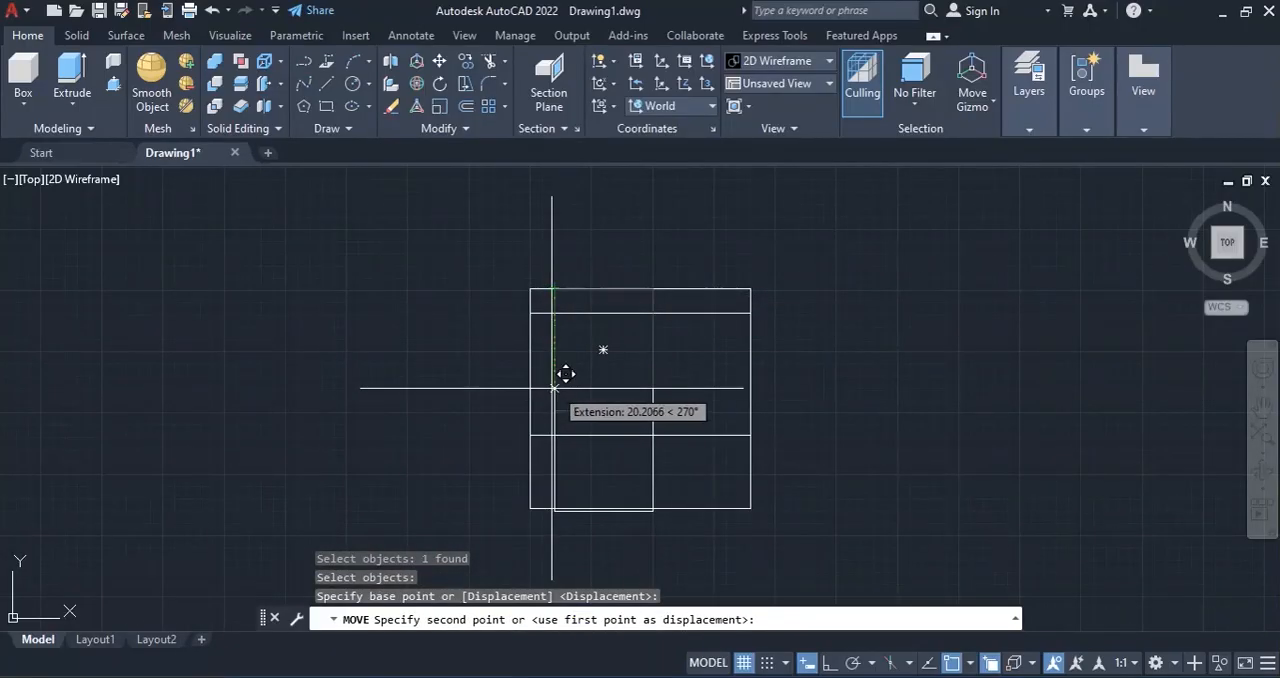
type("5")
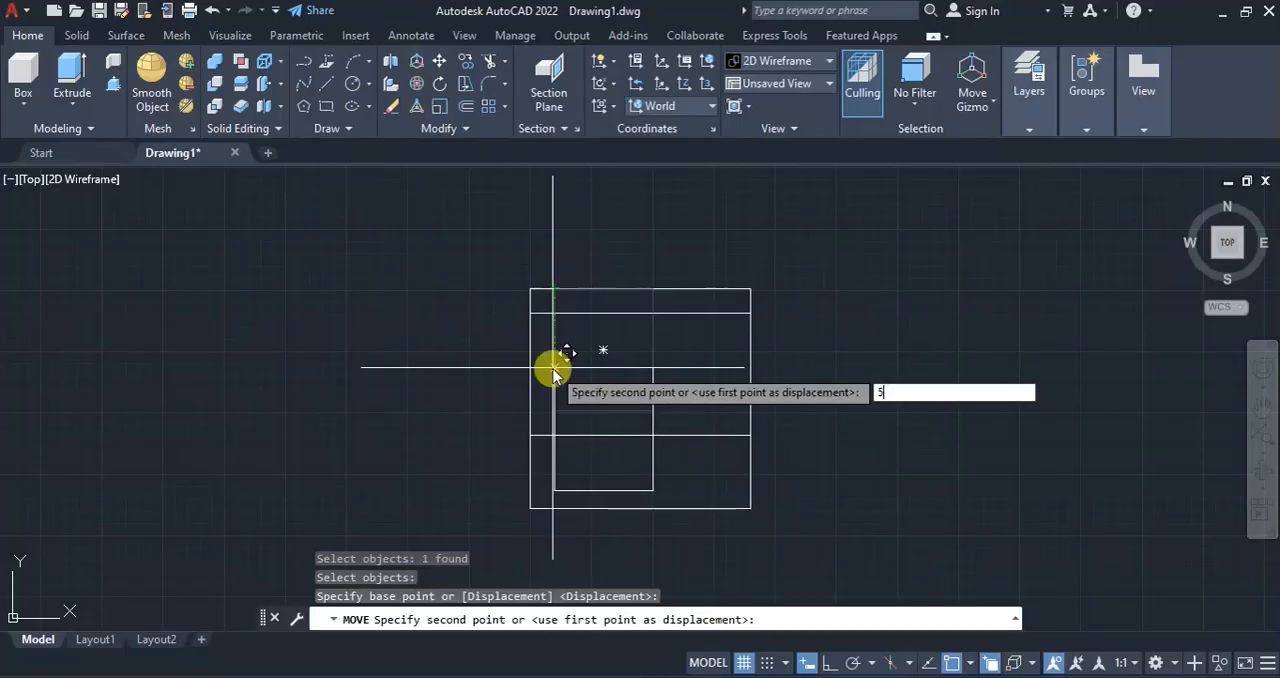
key("Return")
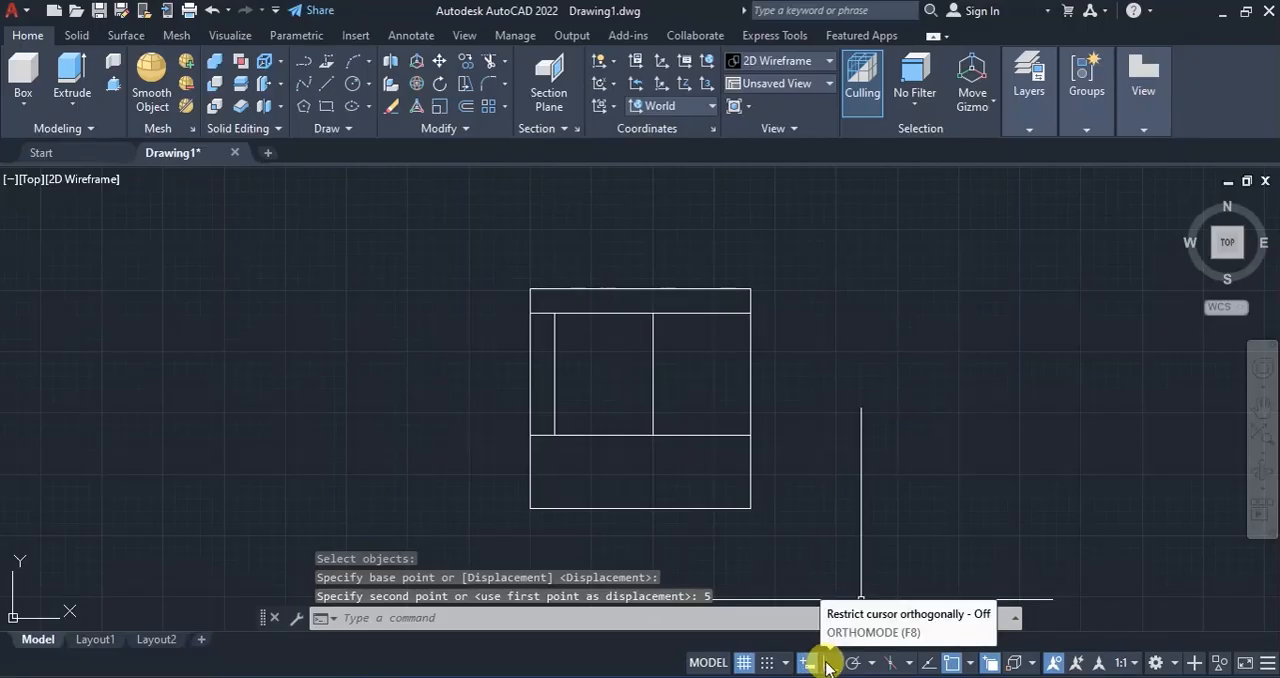
Turn on orthogonal restriction and, in an isometric view, presspull the 20 by 25 rectangle upward past the block's top face.
left_click(826, 663)
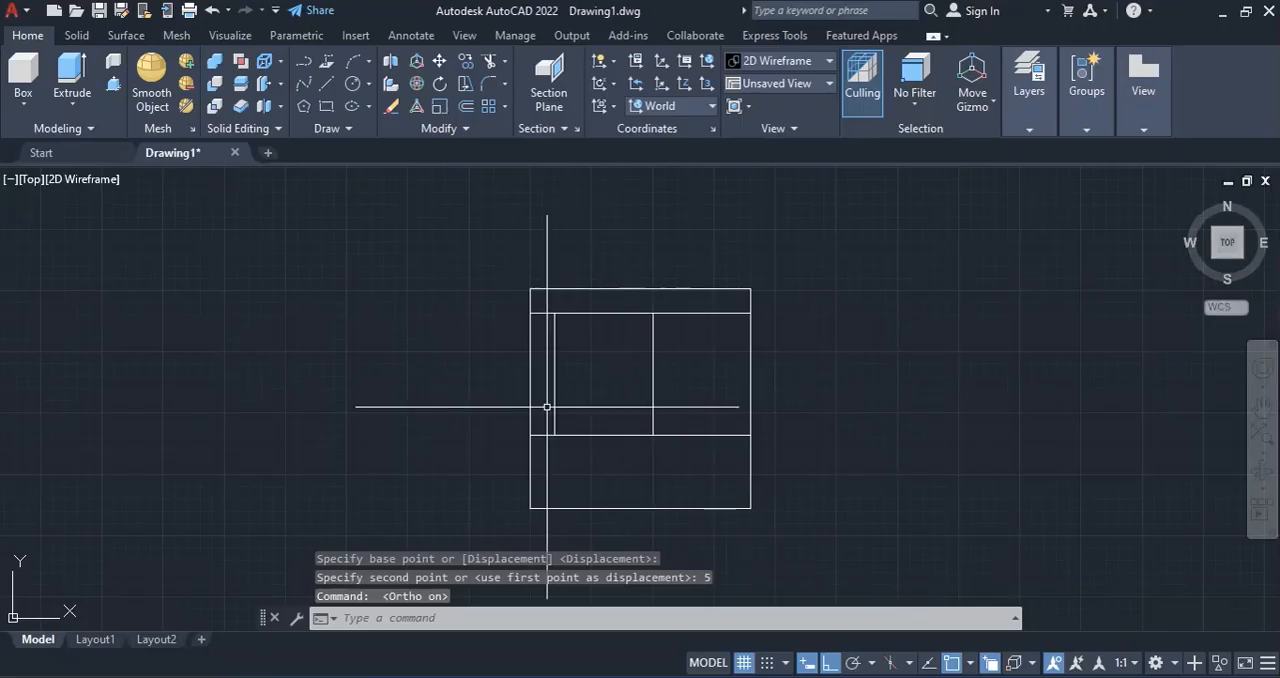
left_click(1184, 198)
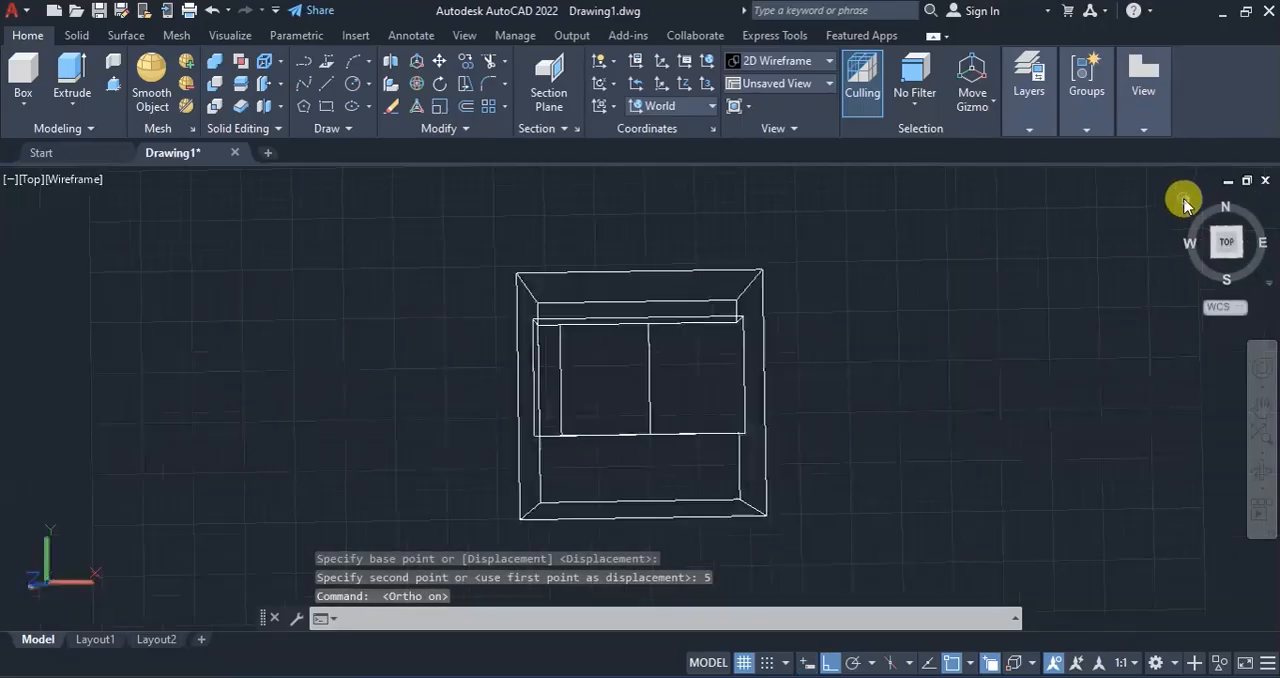
scroll(720, 299, "down", 2)
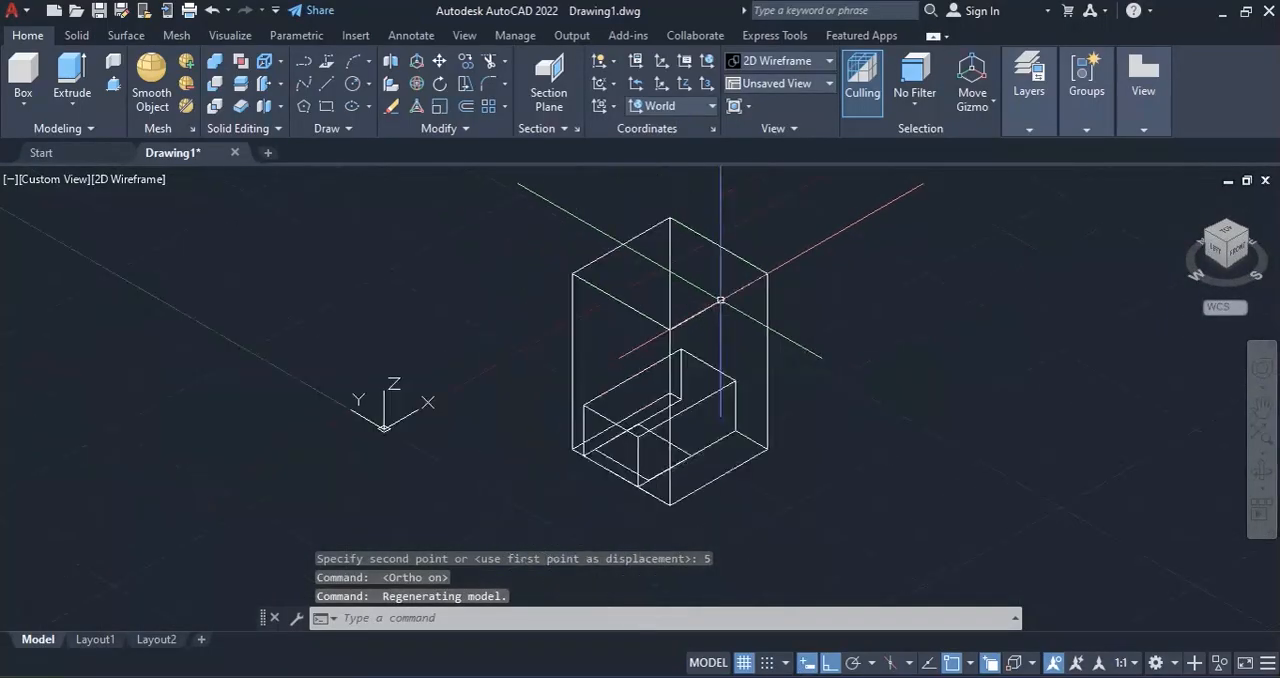
left_click(112, 84)
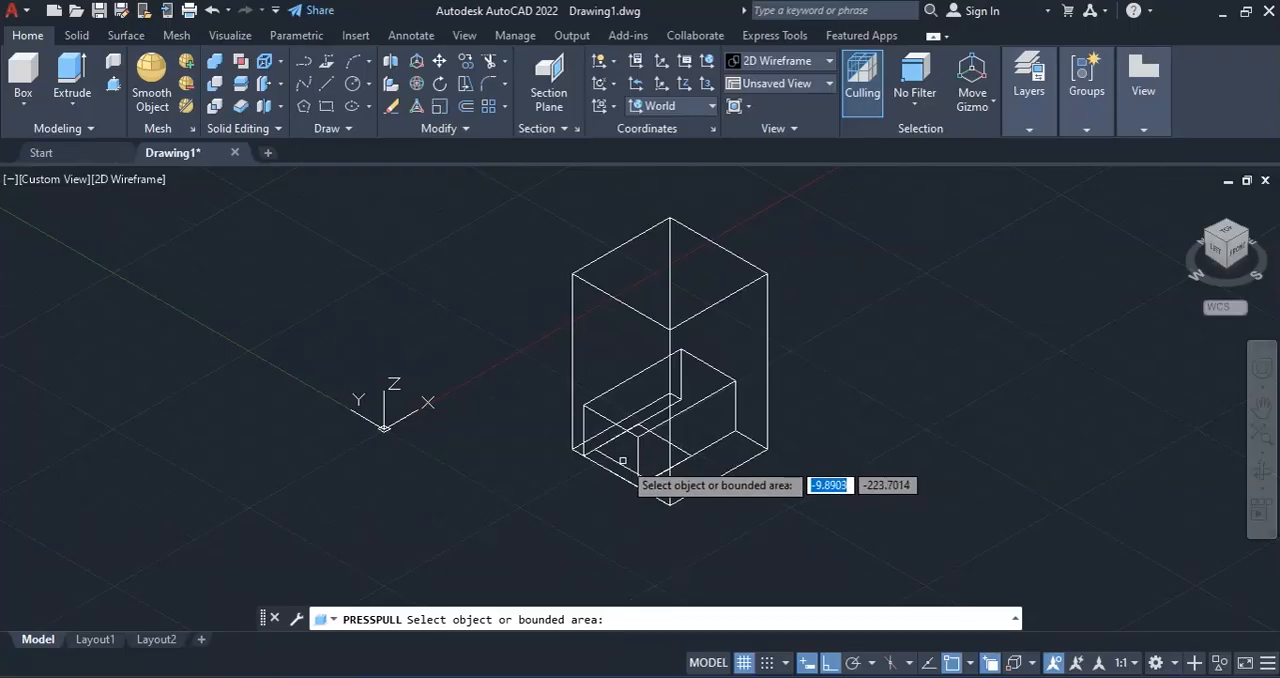
left_click(615, 456)
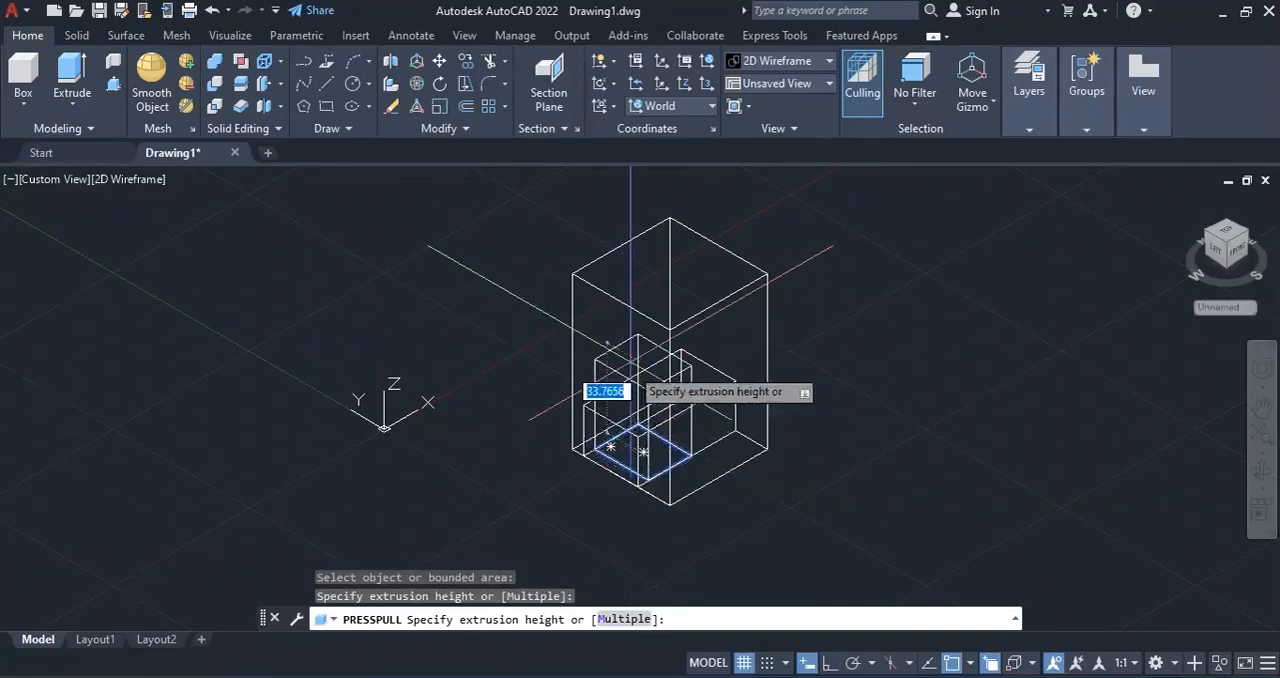
left_click(651, 195)
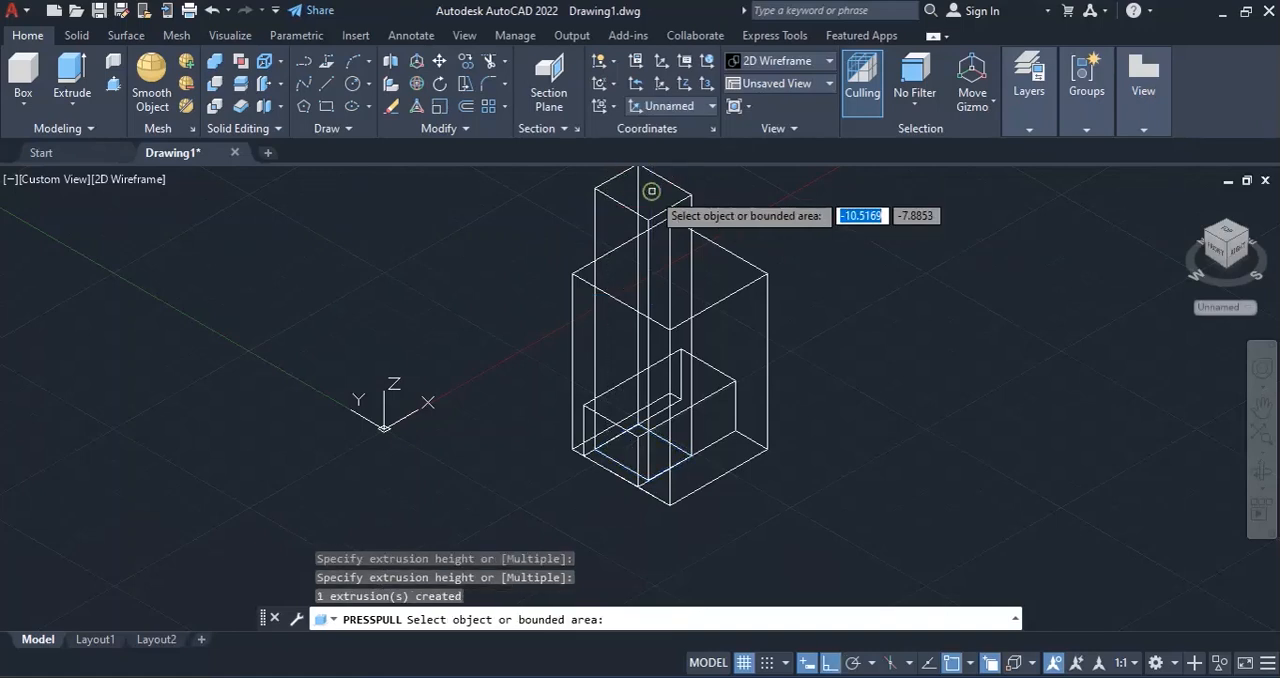
key("Escape")
key("Escape")
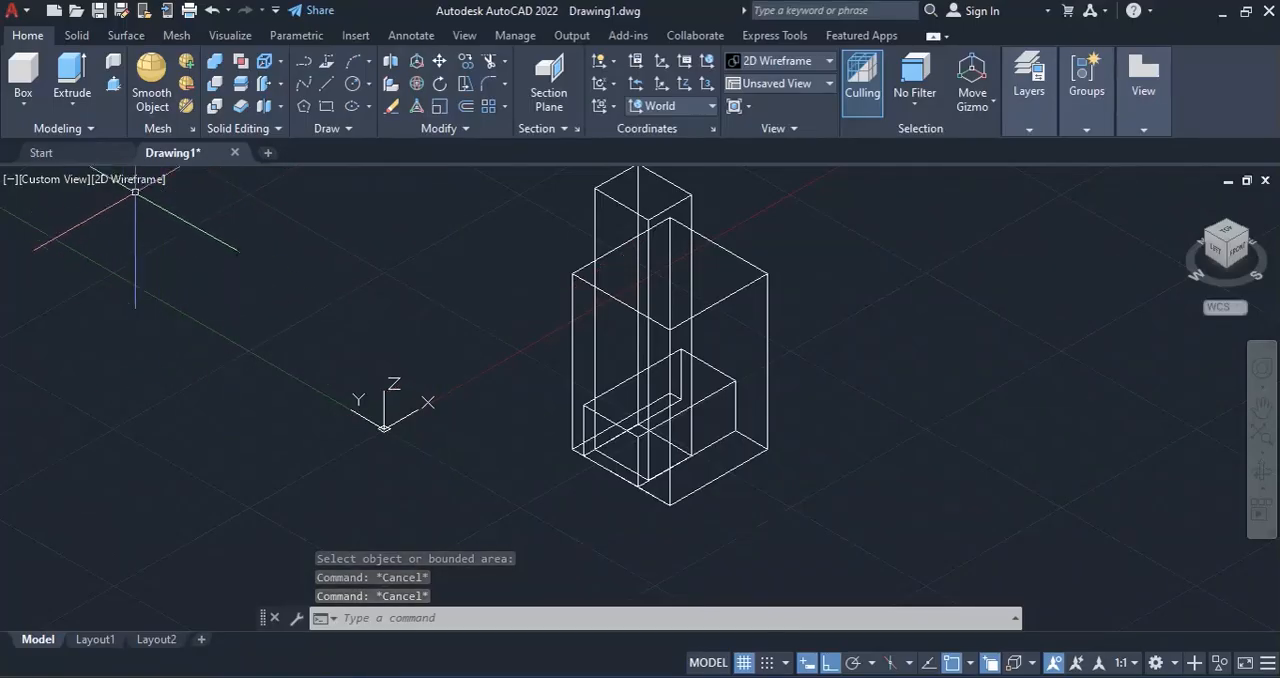
Set the model's visual style to Conceptual.
left_click(118, 181)
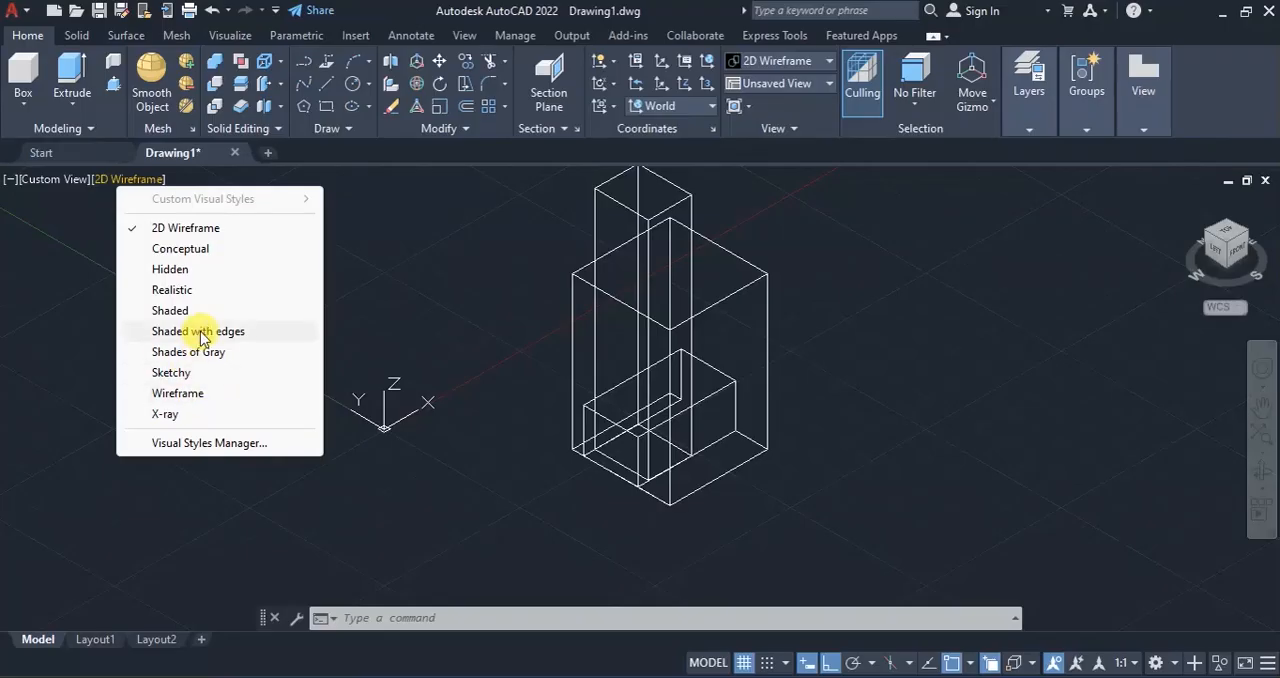
left_click(178, 250)
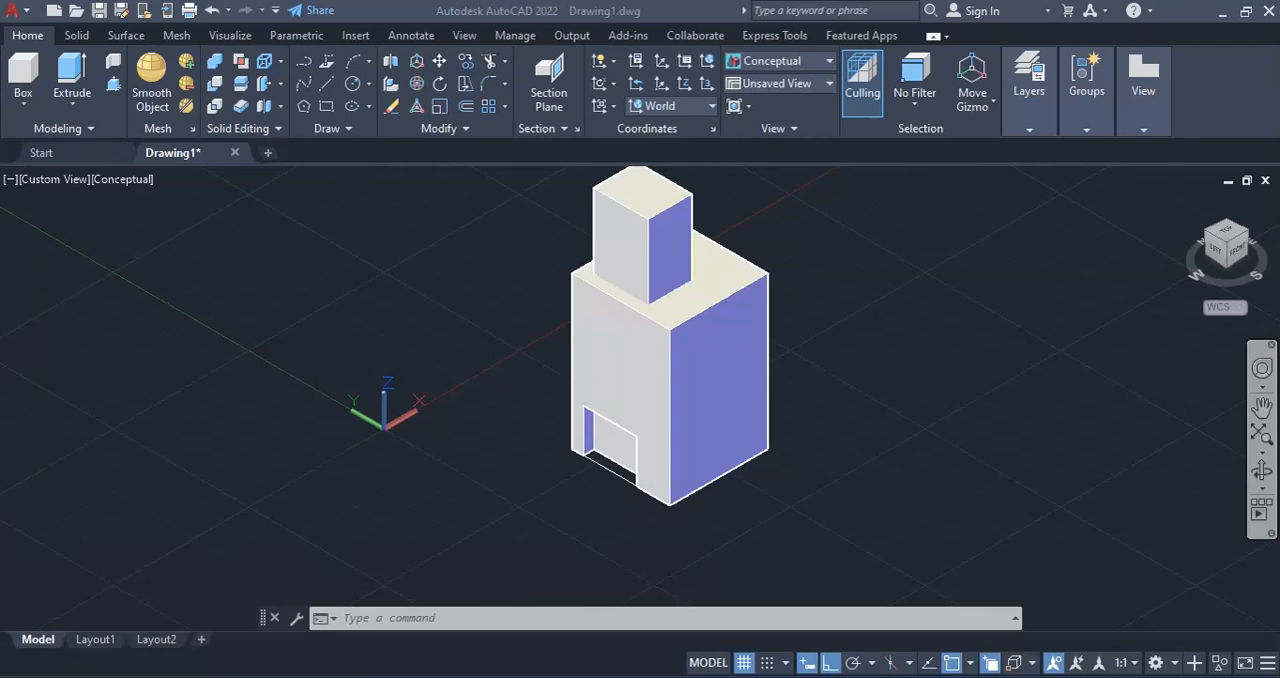
left_click(479, 245)
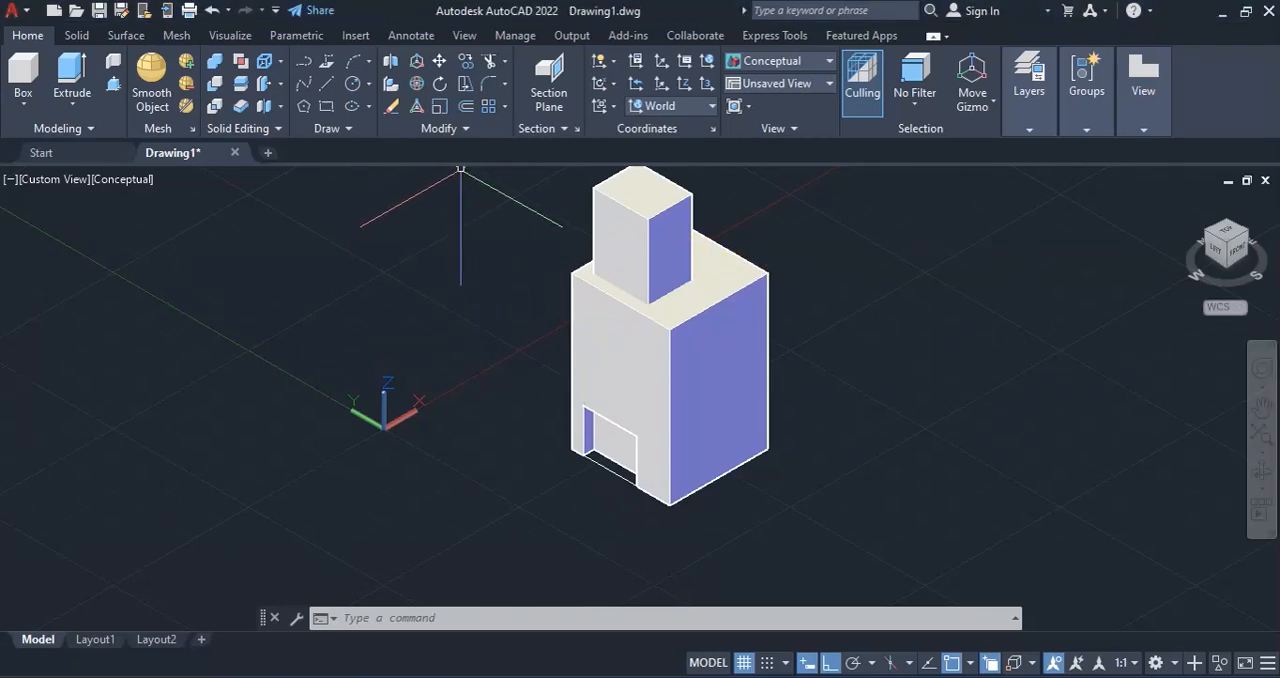
Subtract the tall rectangular prism from the main block to cut the vertical recess.
left_click(77, 35)
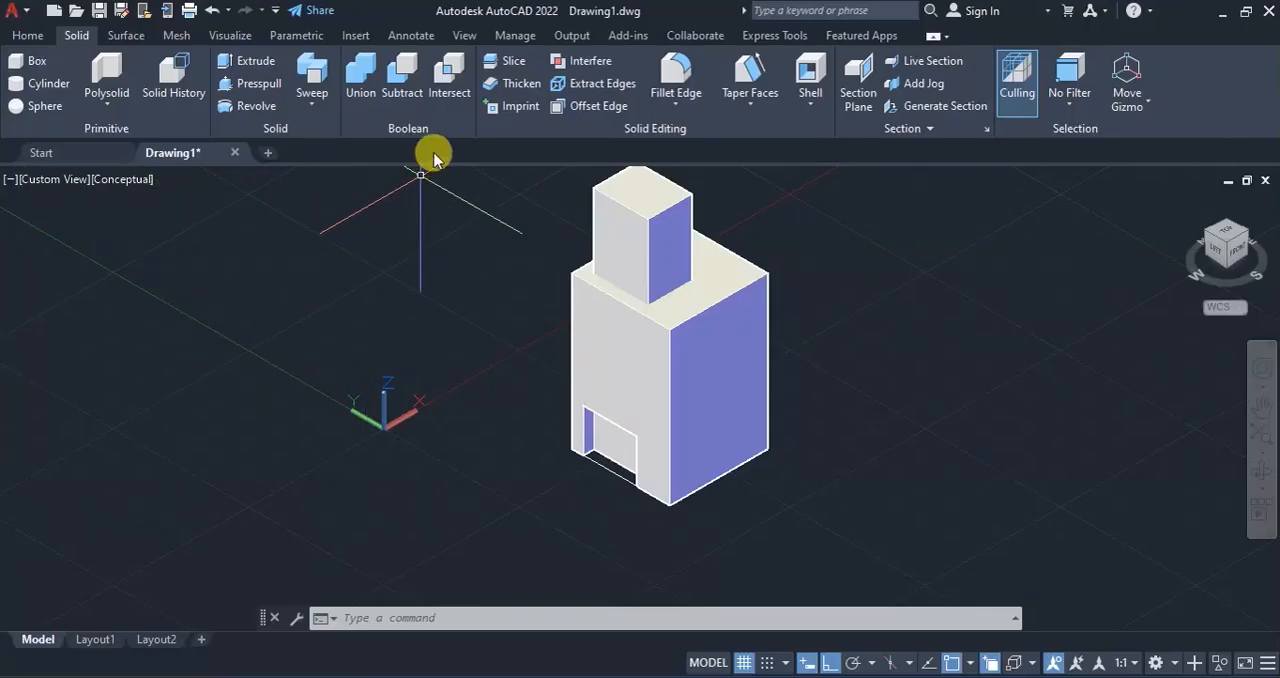
left_click(405, 72)
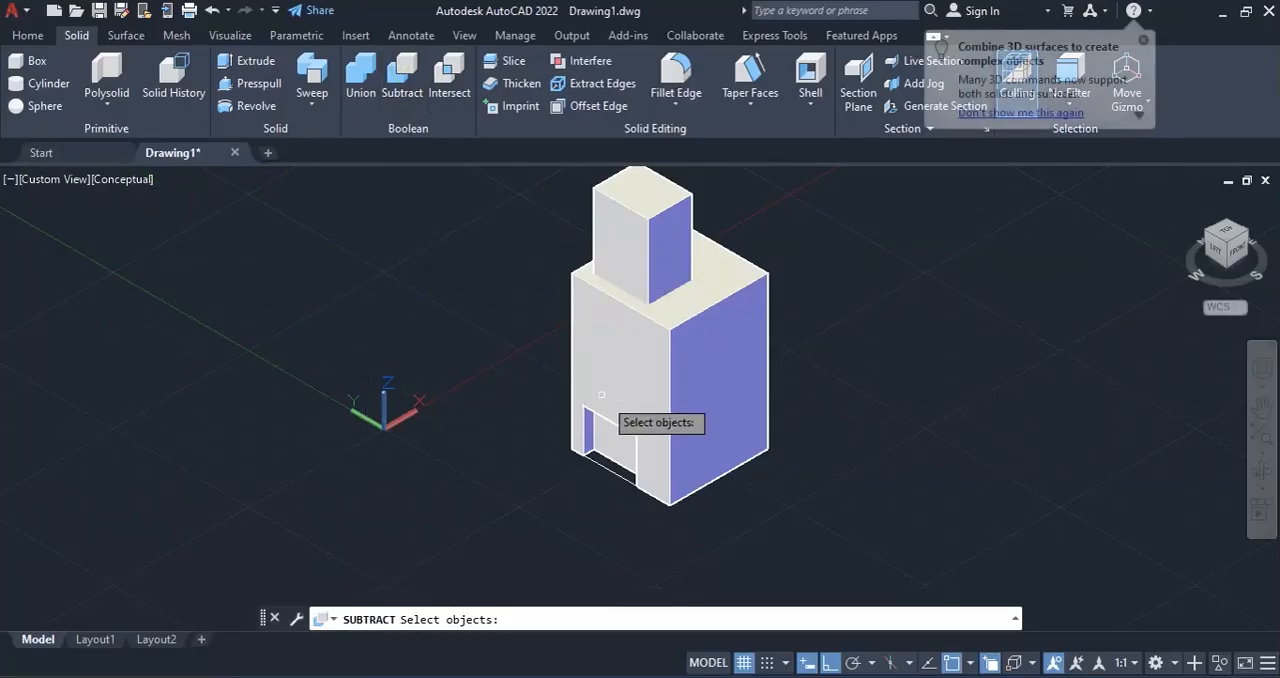
left_click(693, 349)
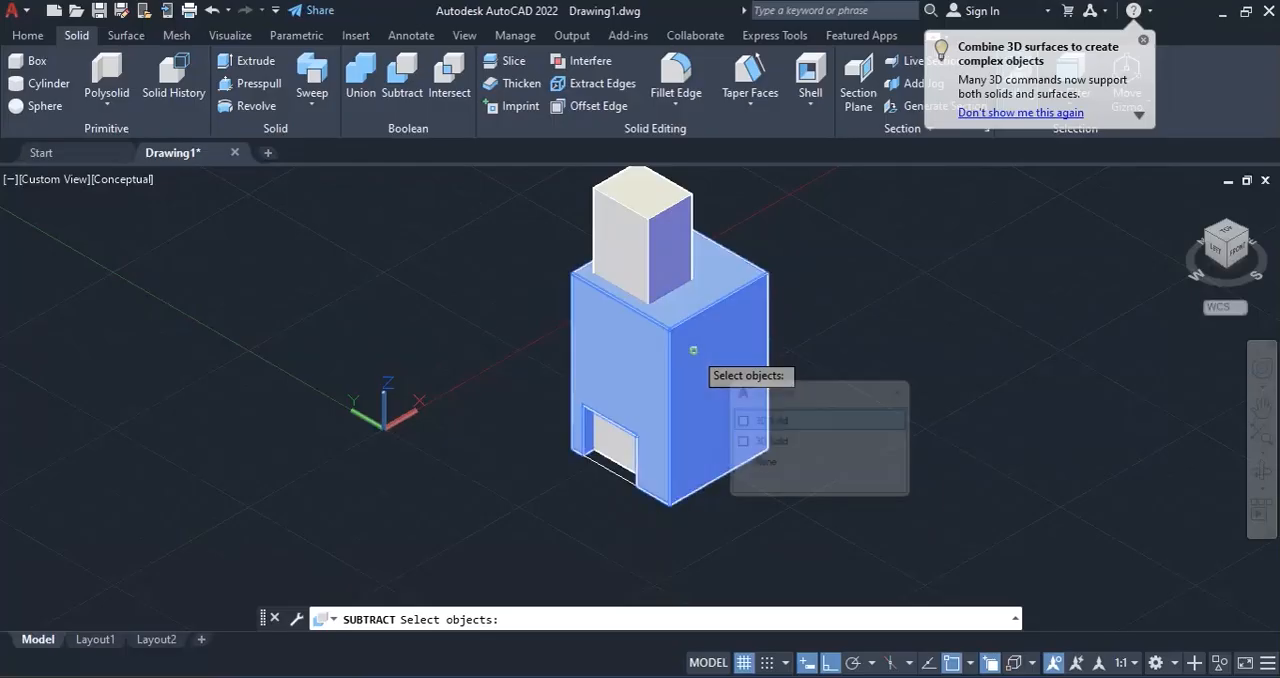
left_click(785, 425)
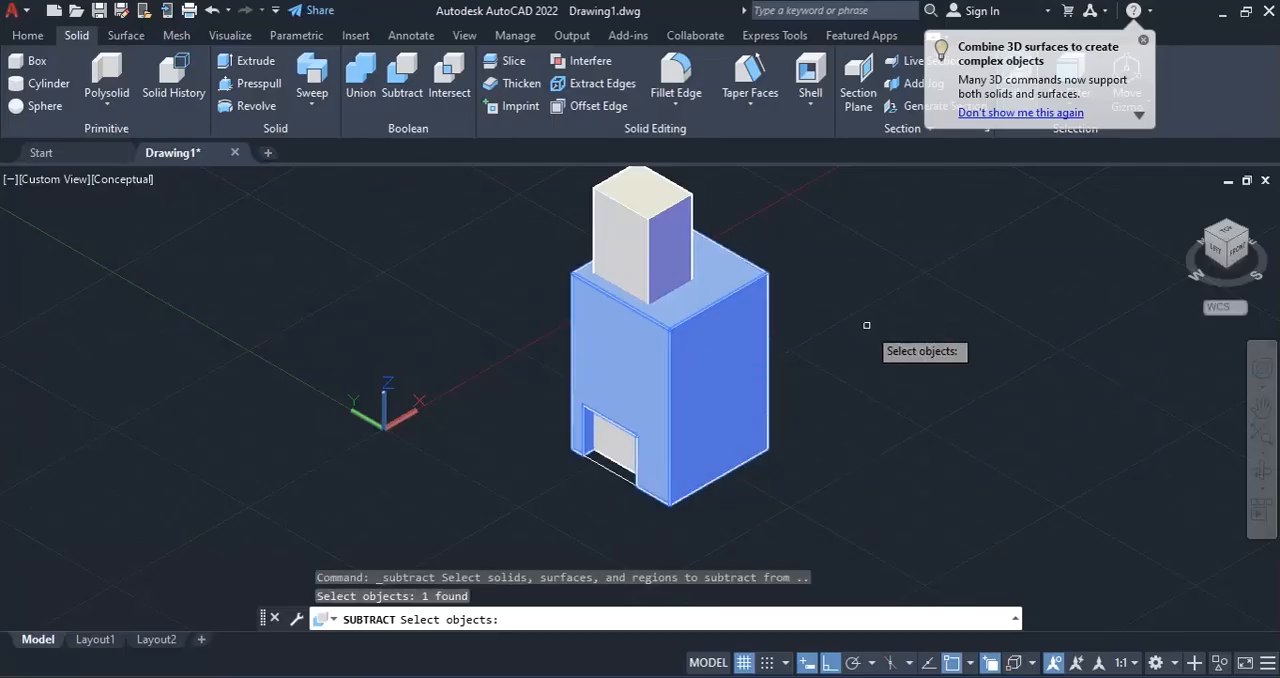
key("Return")
left_click(655, 245)
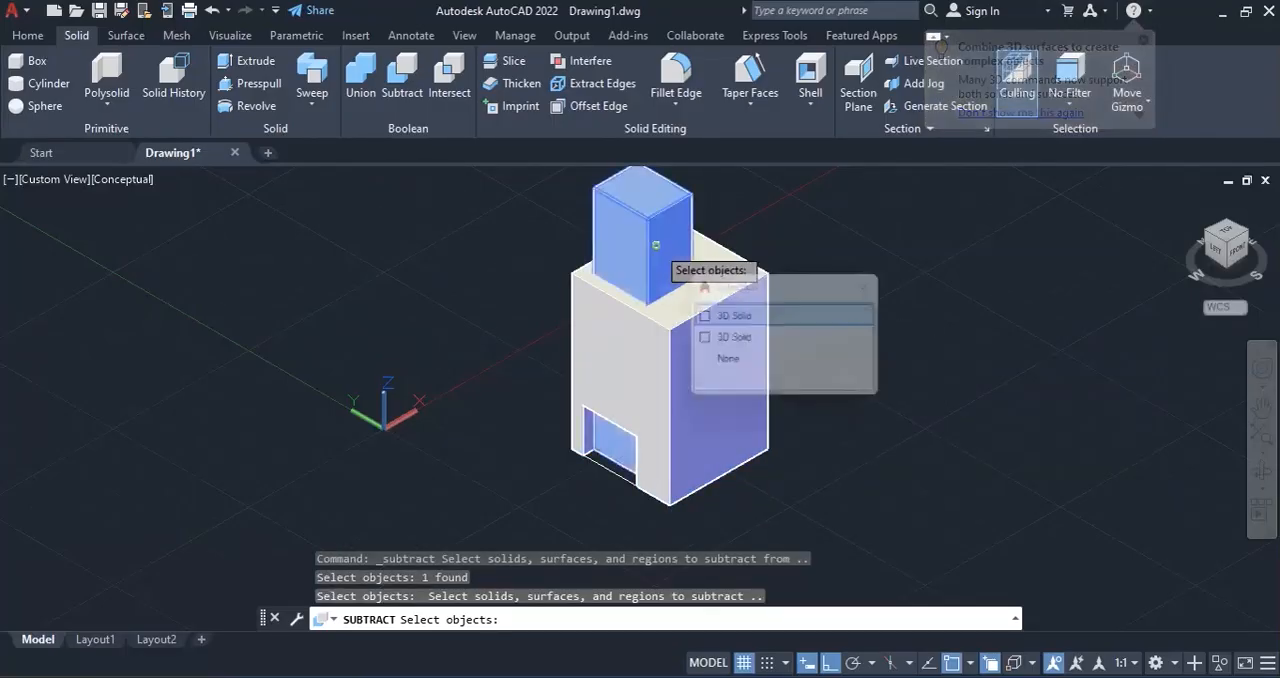
left_click(745, 318)
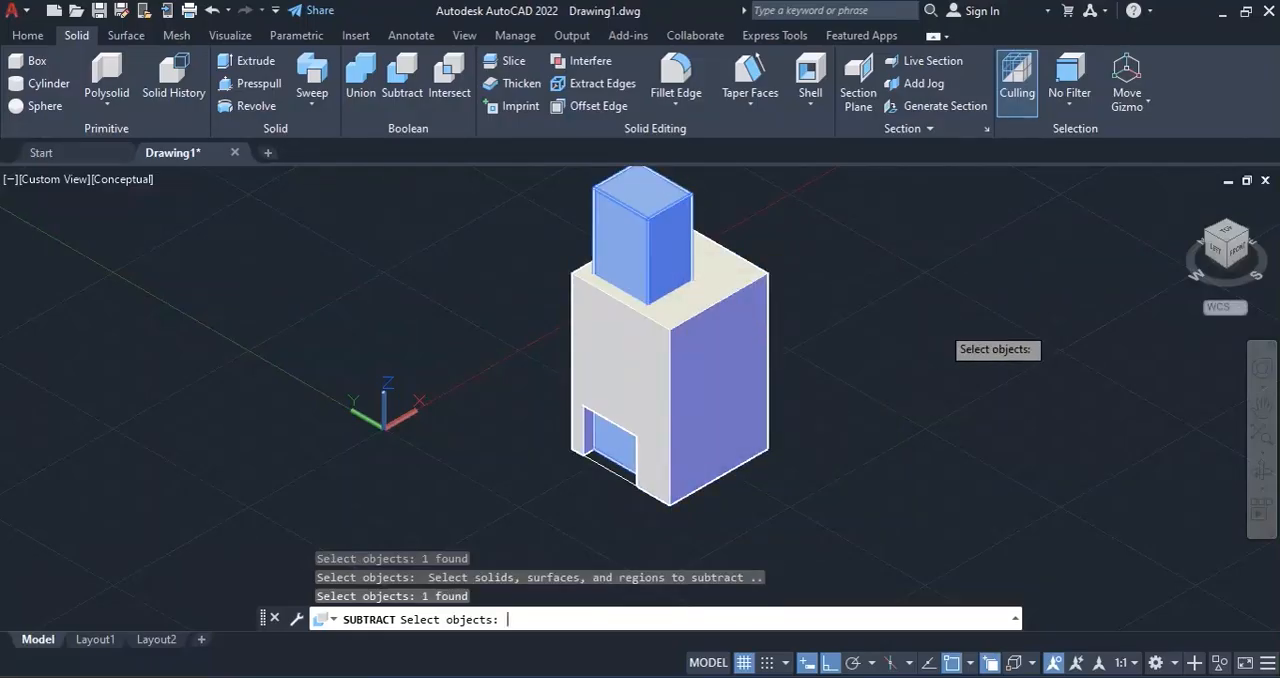
key("Return")
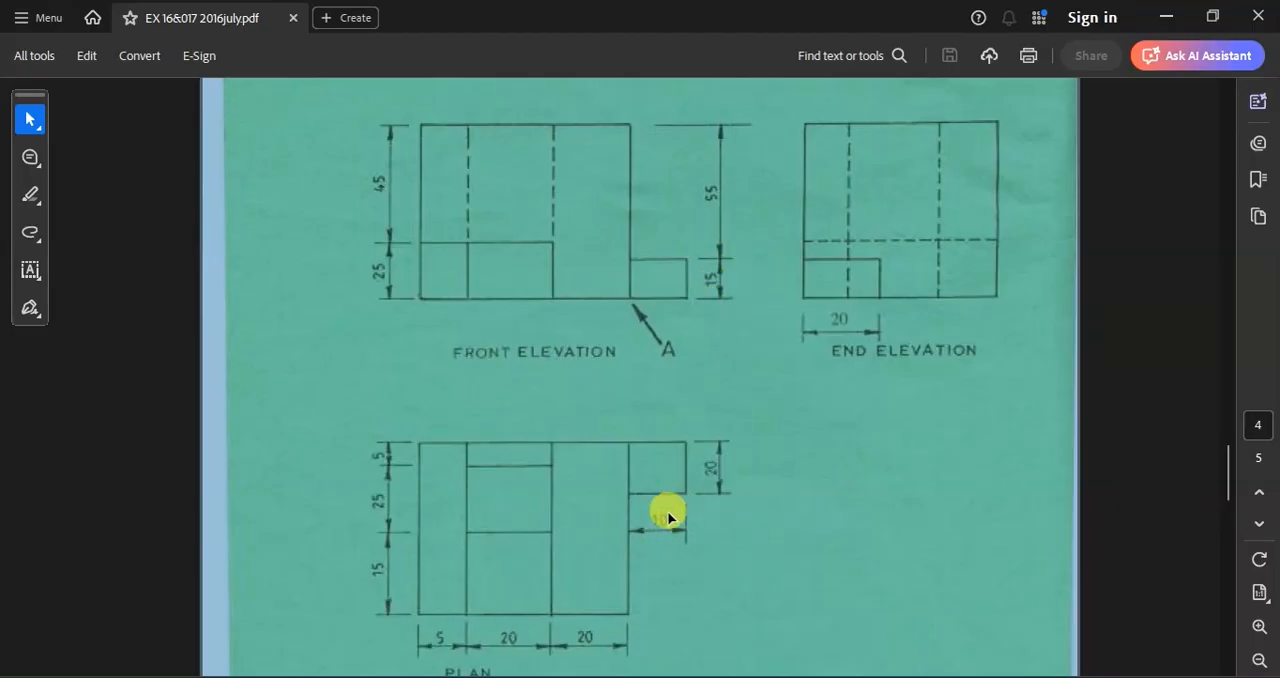
Return to AutoCAD from the reference PDF and set up a top view with the World UCS and the 2D Wireframe style.
left_click(1034, 586)
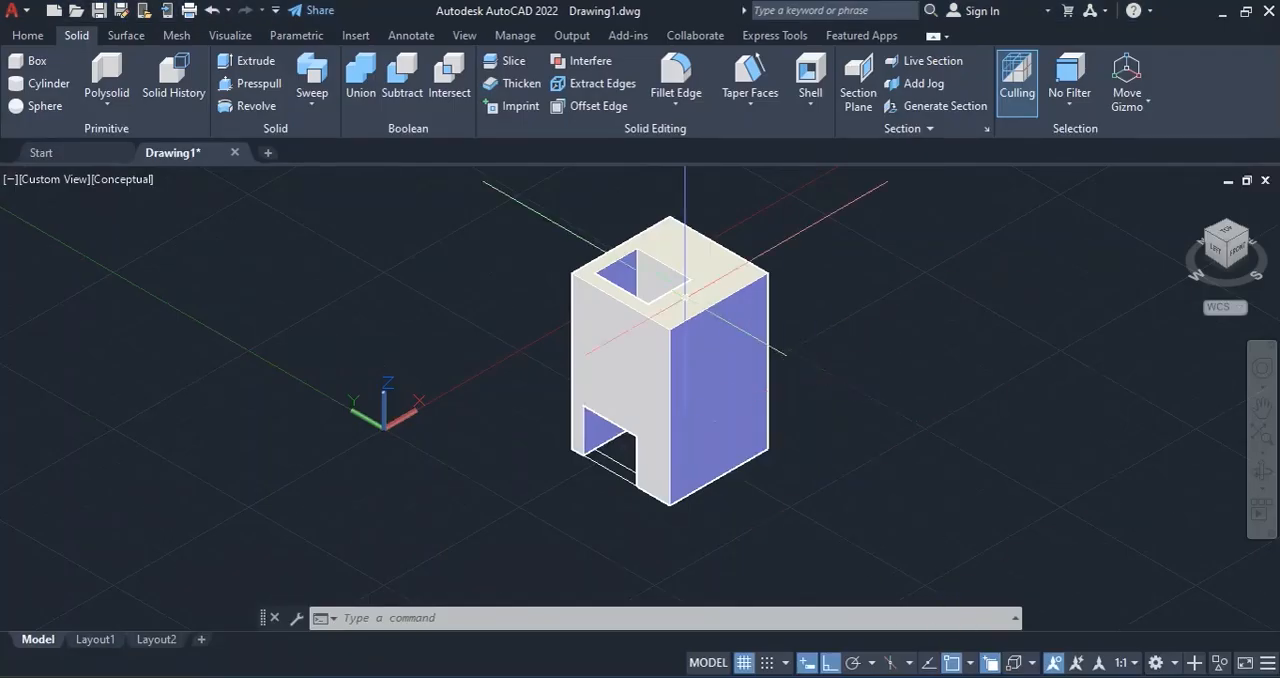
left_click(1228, 238)
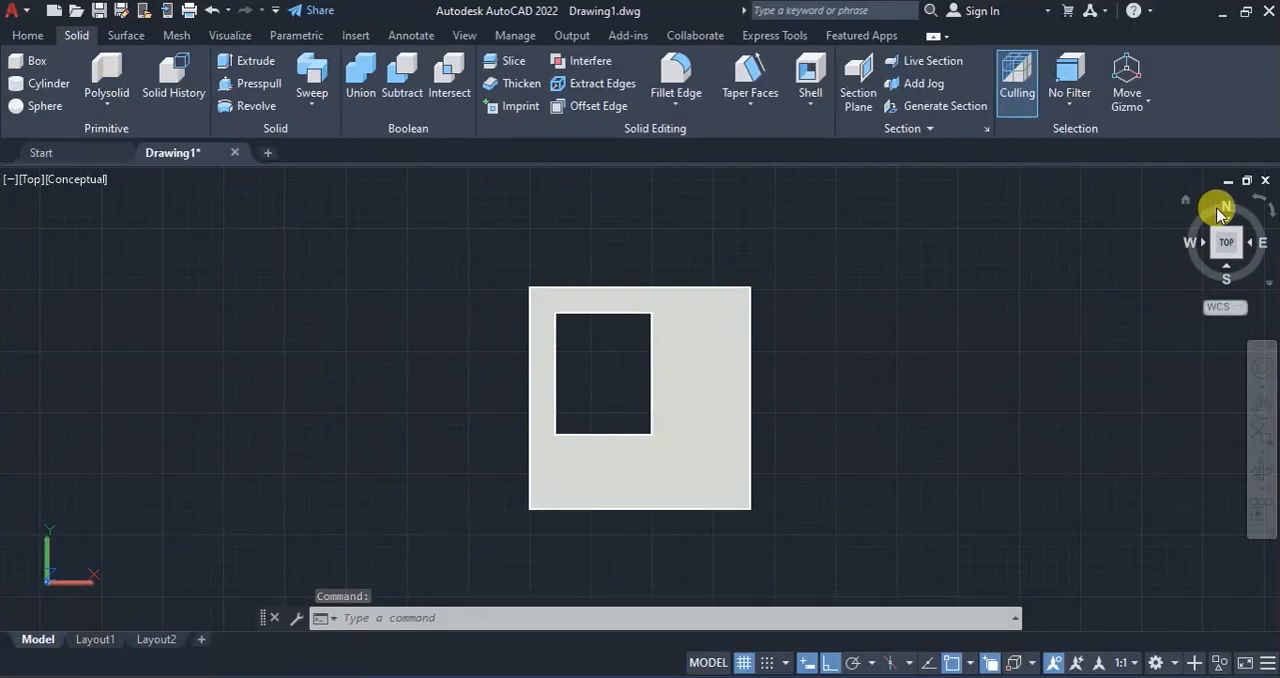
left_click(1186, 203)
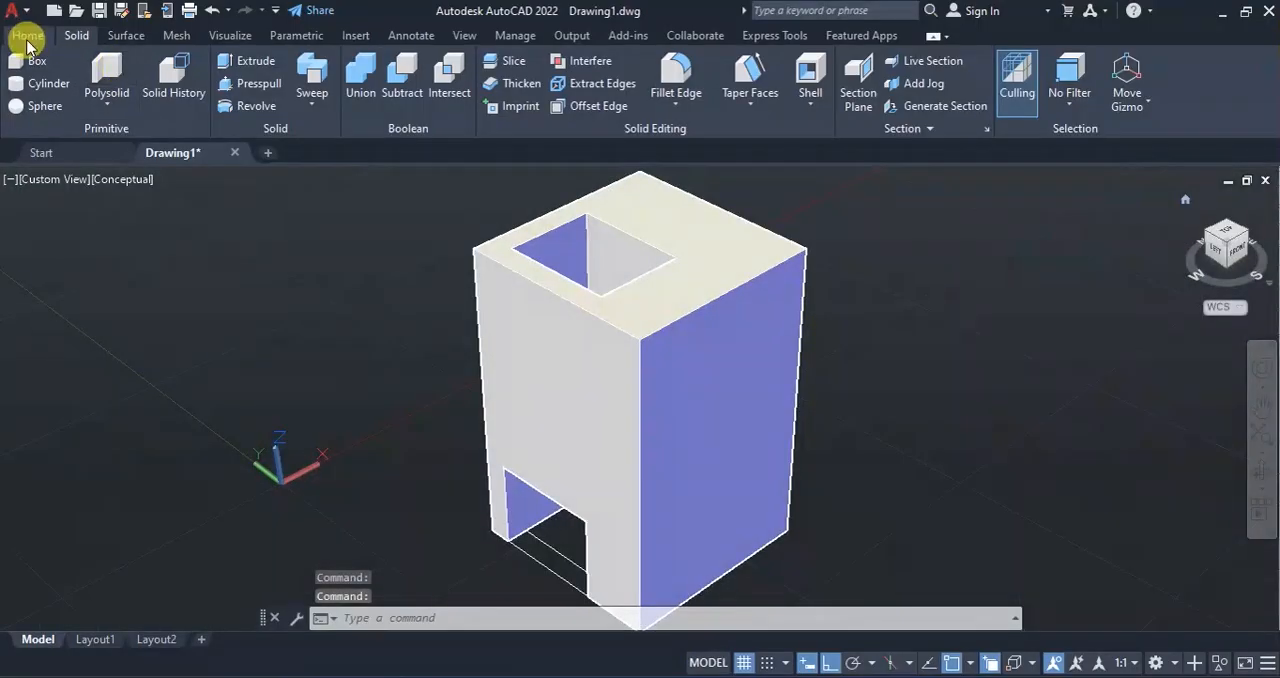
left_click(27, 38)
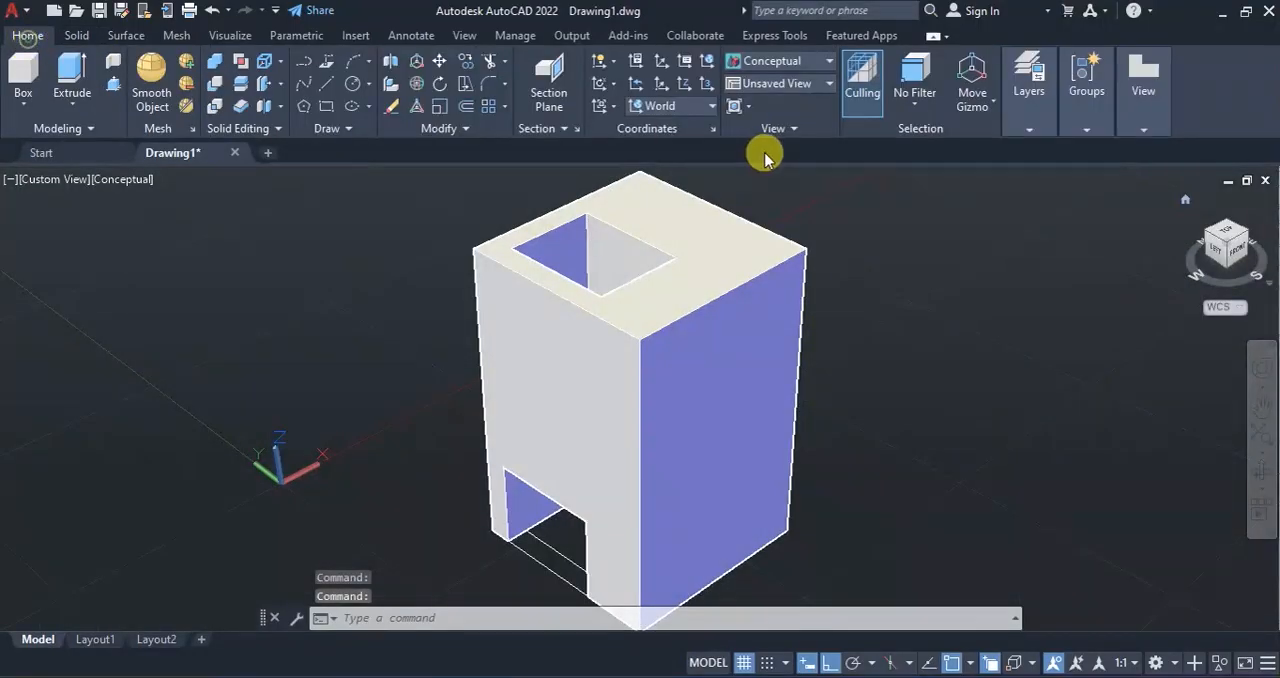
left_click(708, 62)
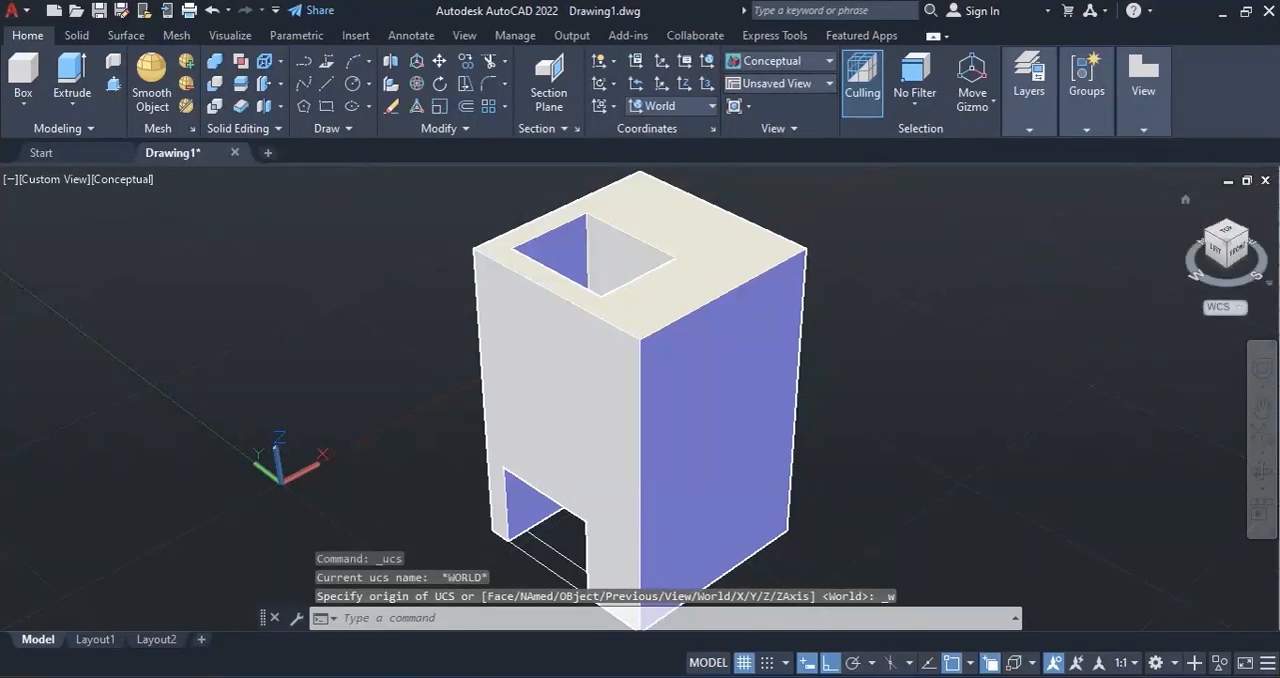
left_click(1228, 237)
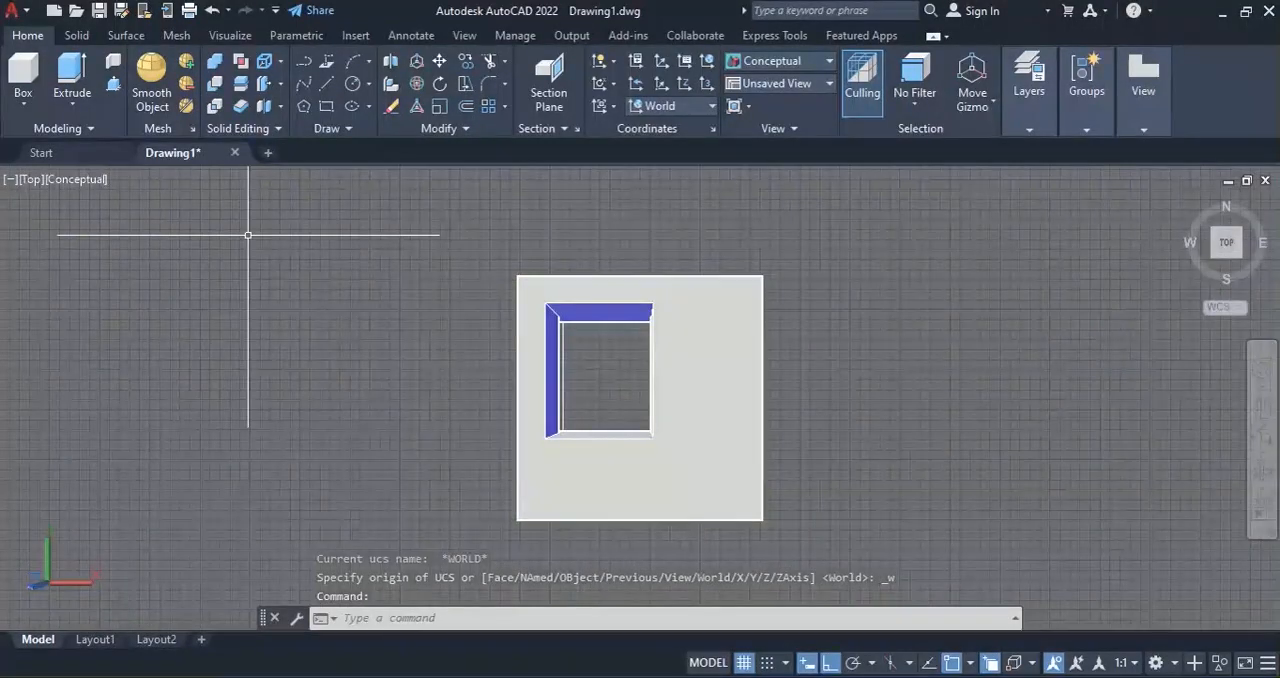
left_click(76, 181)
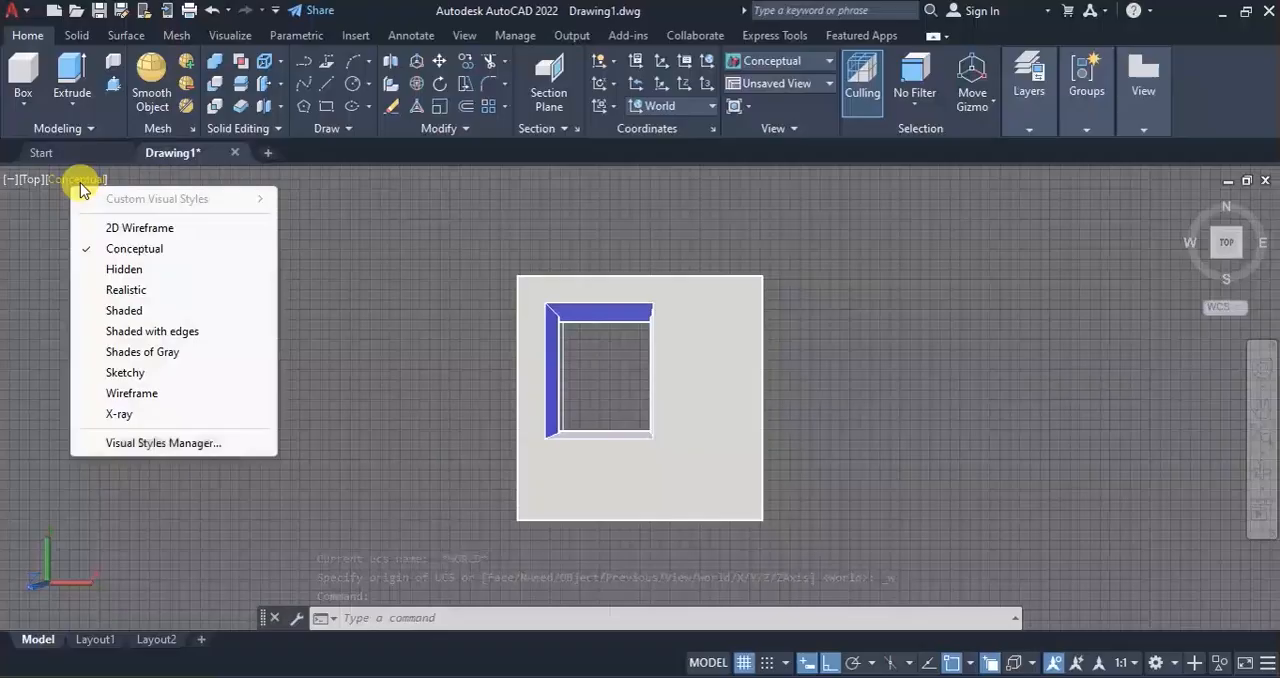
left_click(133, 229)
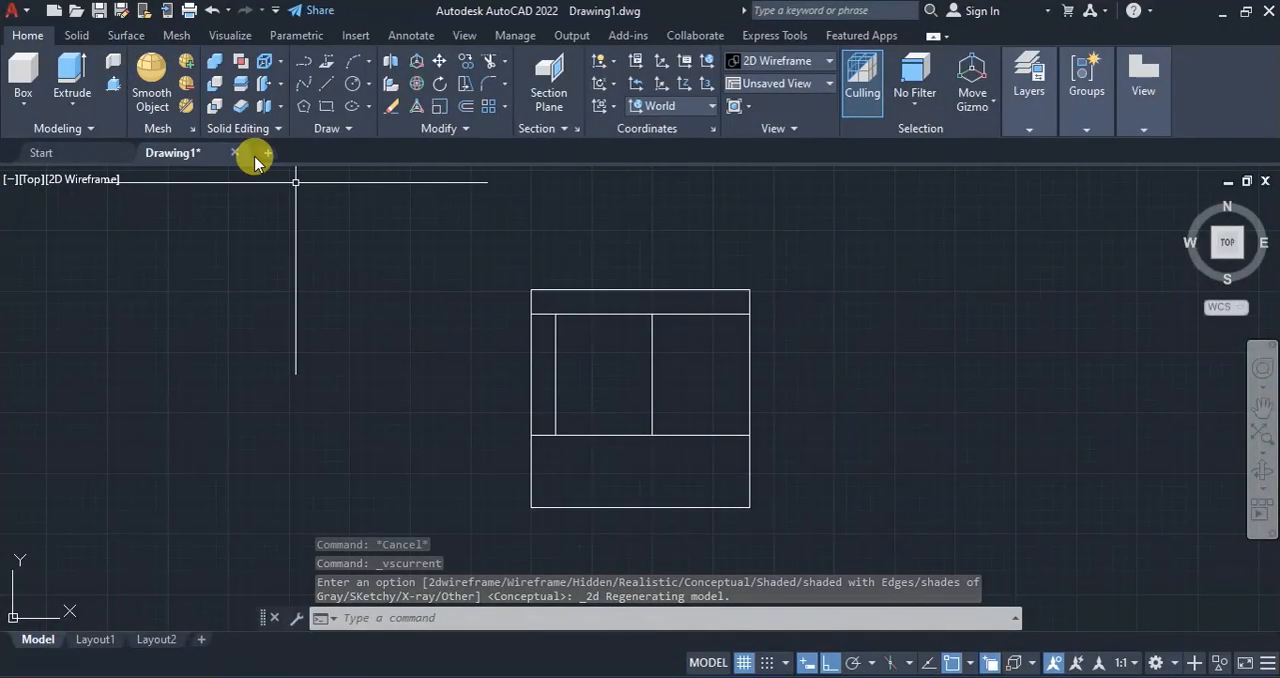
Draw a rectangle 10 wide and 20 deep outward from the block's upper-right corner in the top view.
left_click(325, 107)
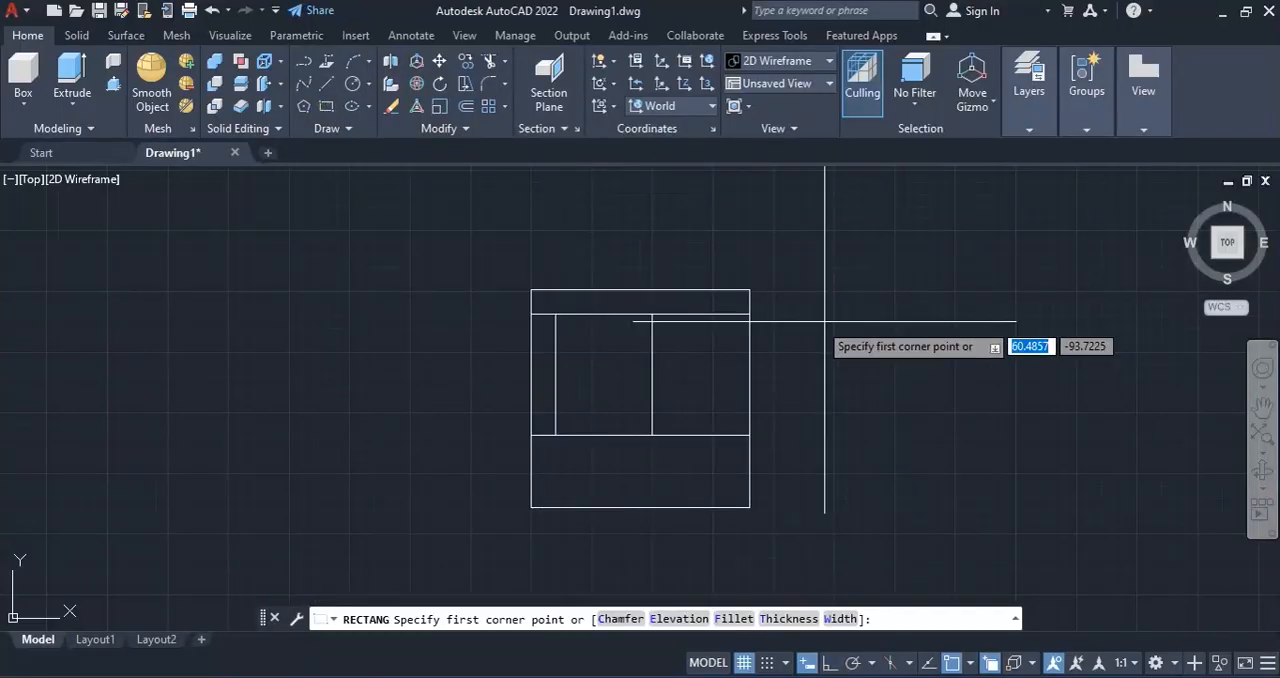
left_click(749, 290)
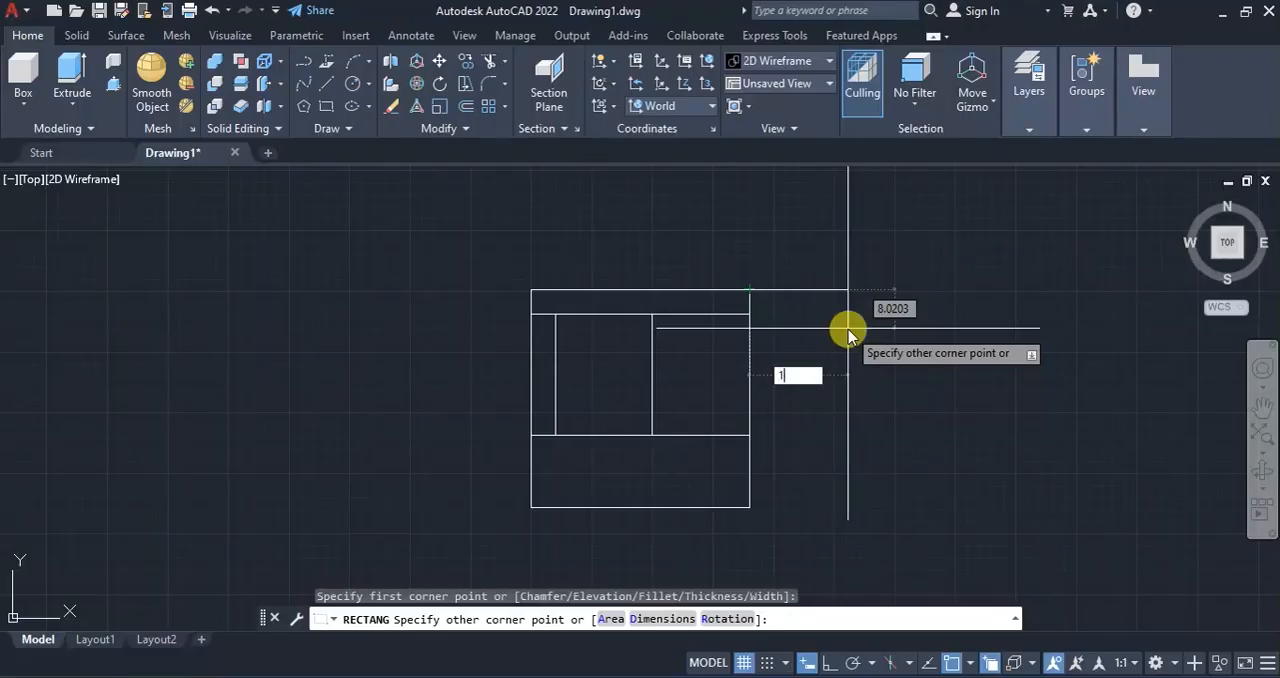
key("Tab")
type("2")
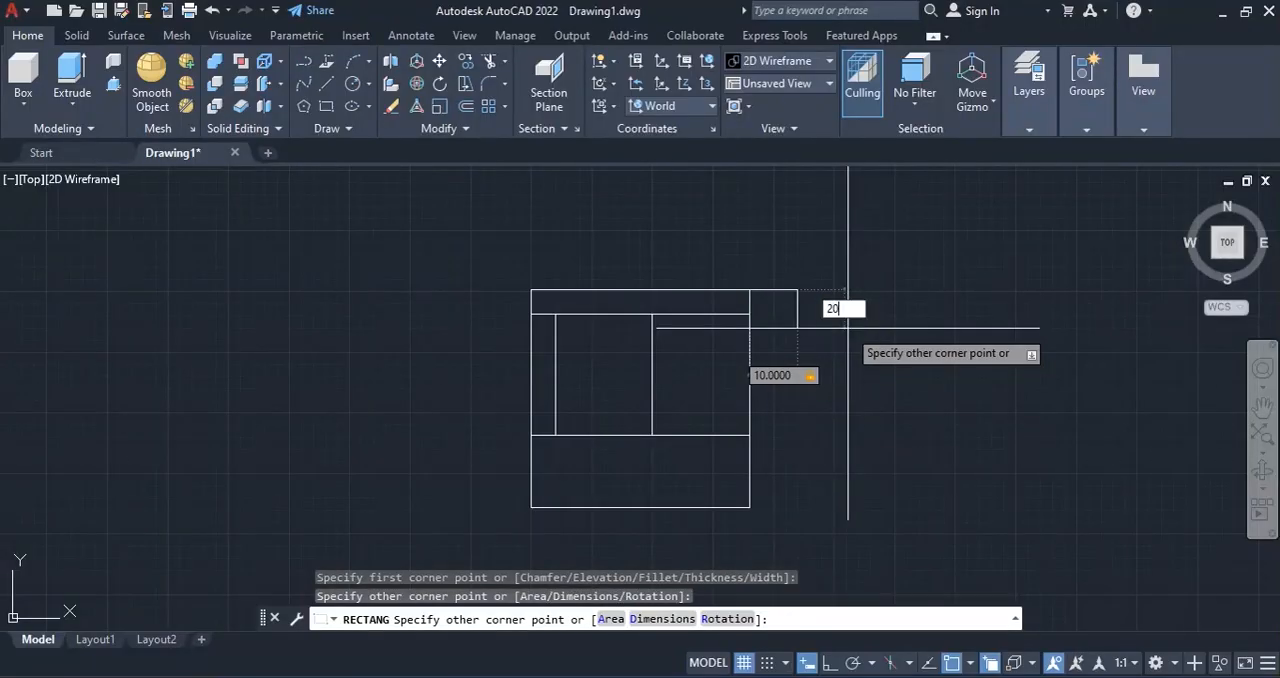
key("Return")
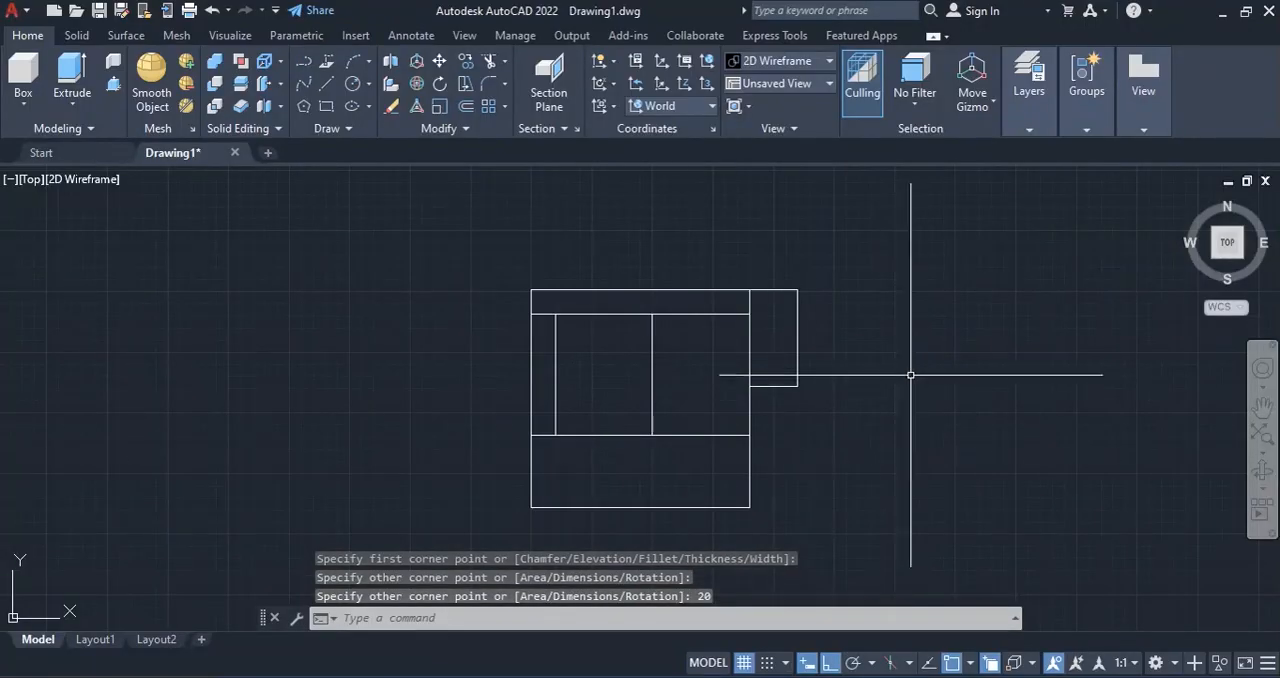
key("Escape")
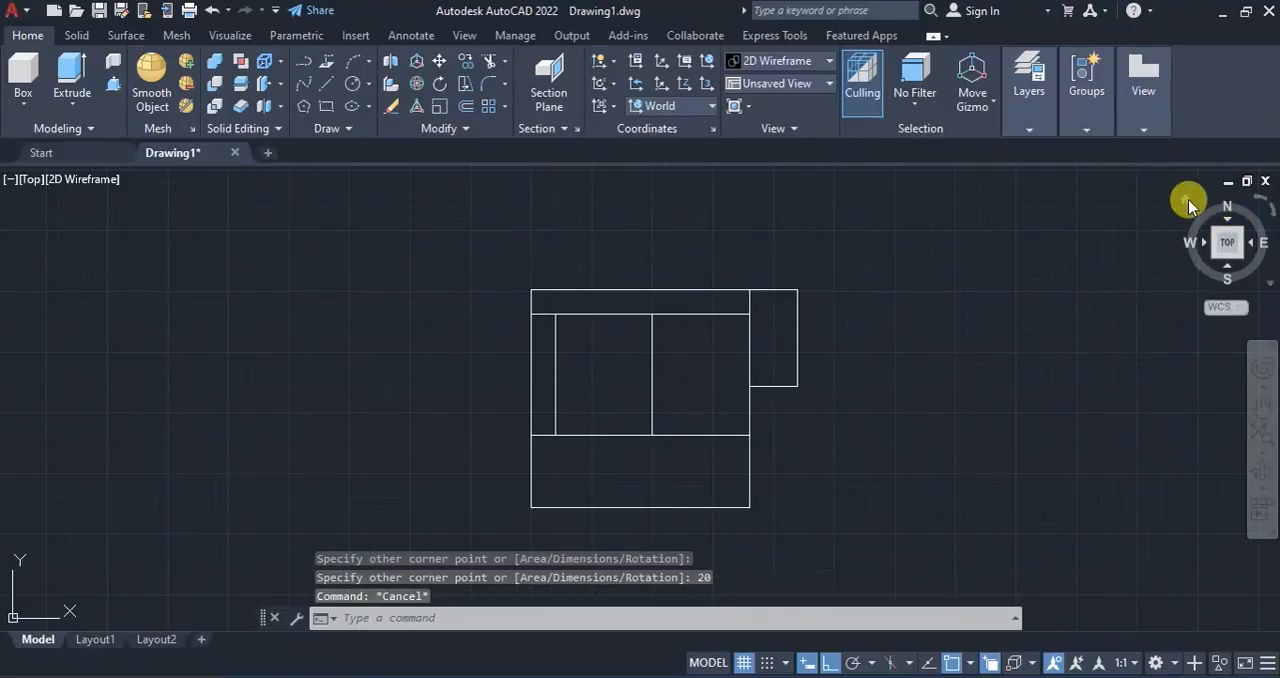
Presspull the 10 by 20 rectangle beside the block's top edge downward by 15 in the isometric view.
left_click(1188, 204)
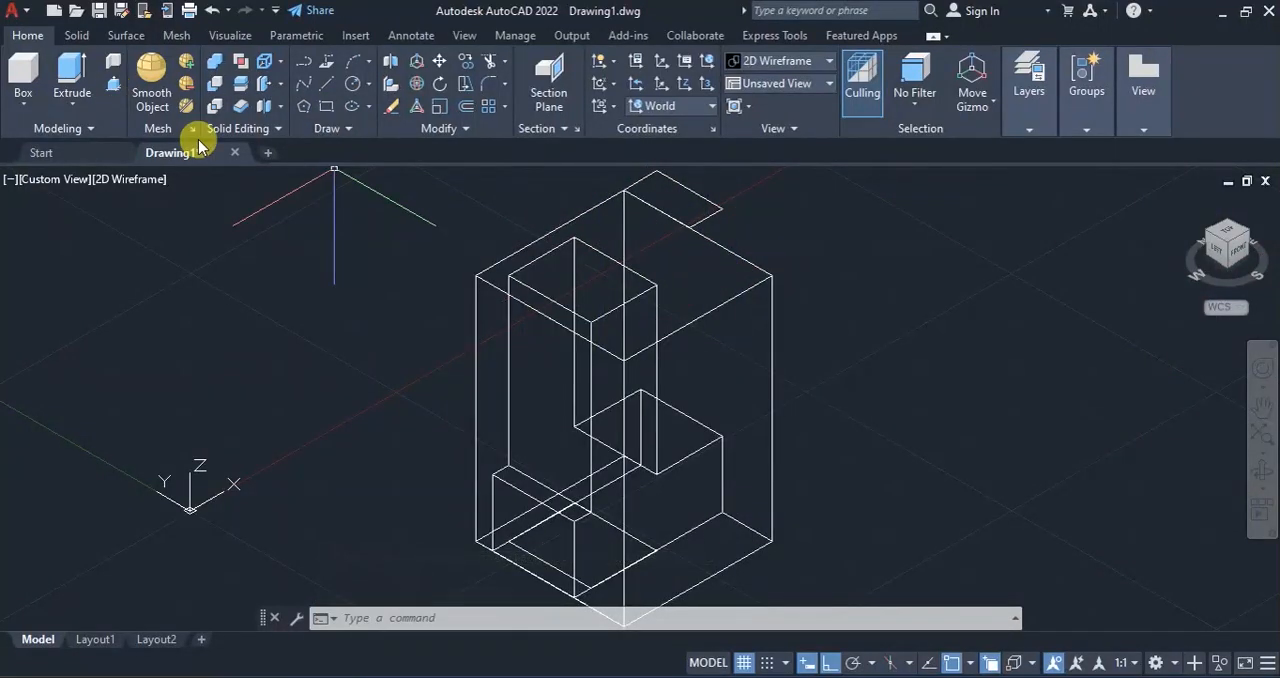
left_click(115, 86)
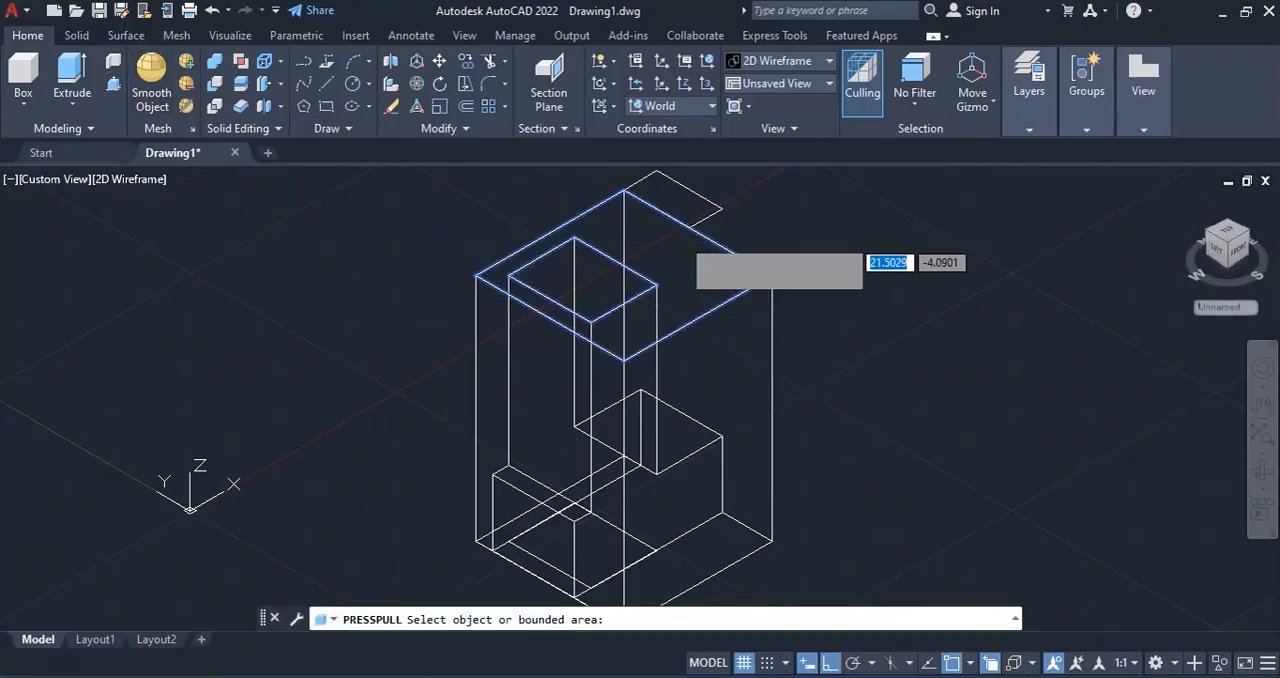
left_click(712, 207)
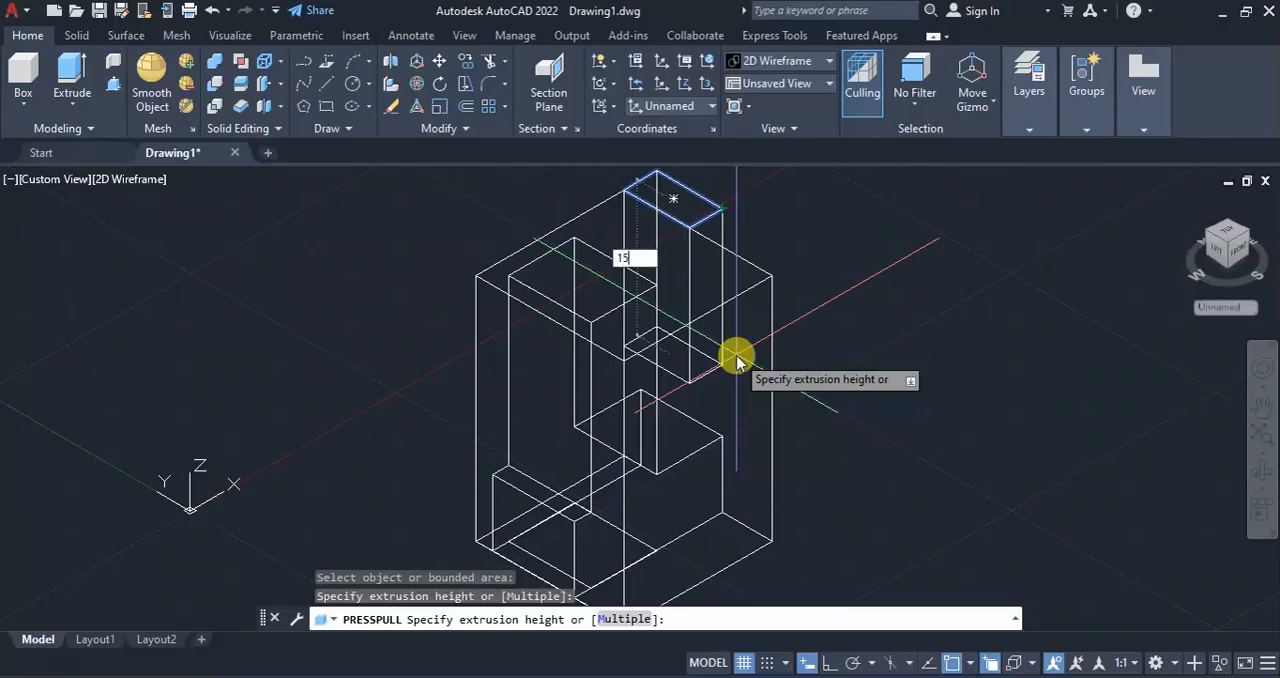
key("Return")
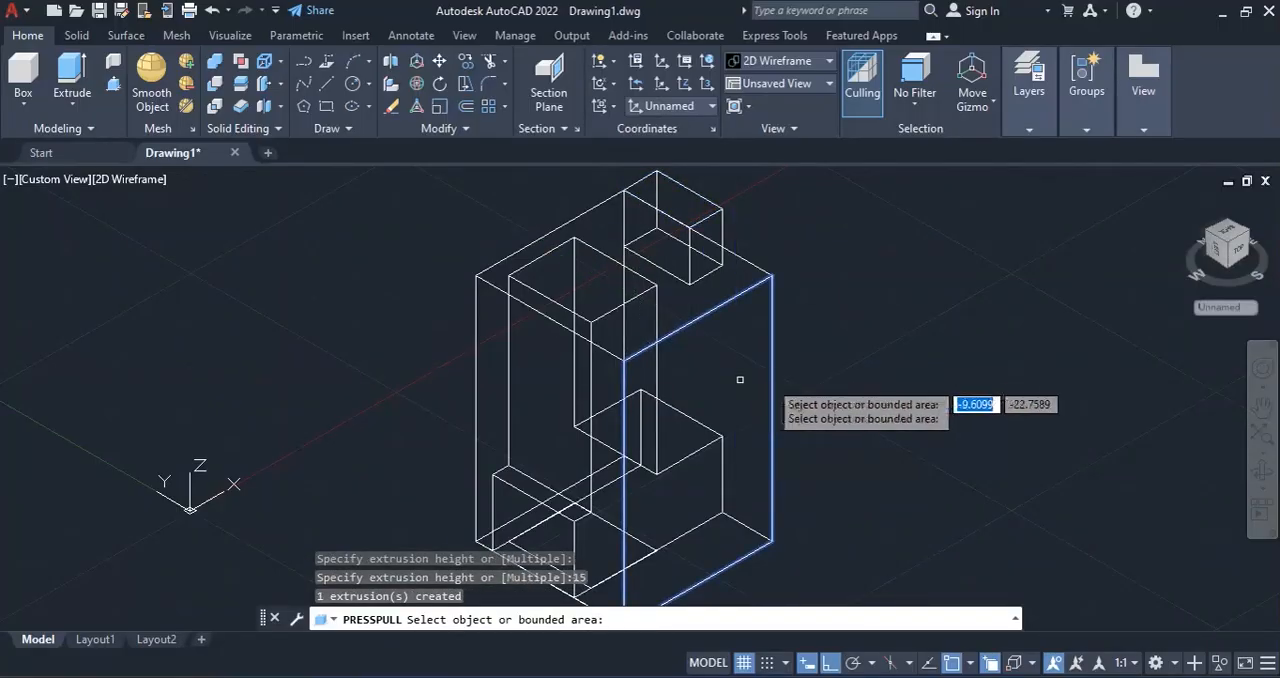
key("Return")
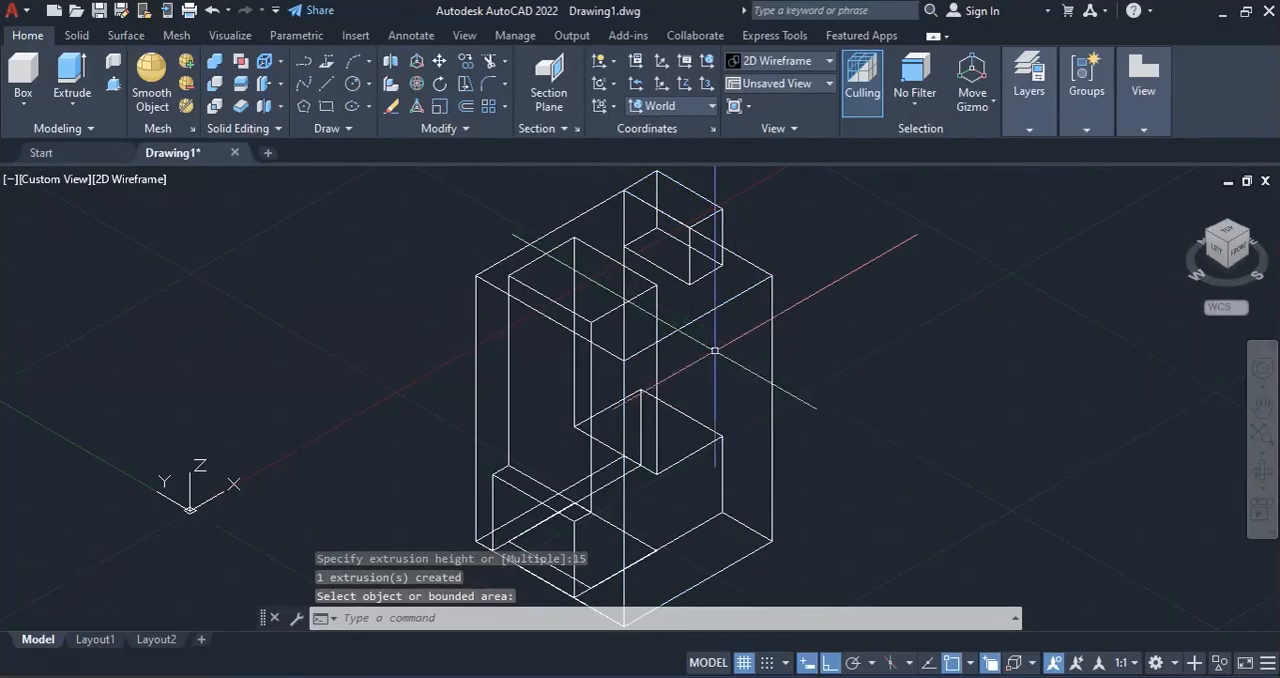
Free-orbit the model to examine the small prism beside the block's top edge from the front.
left_click(1258, 461)
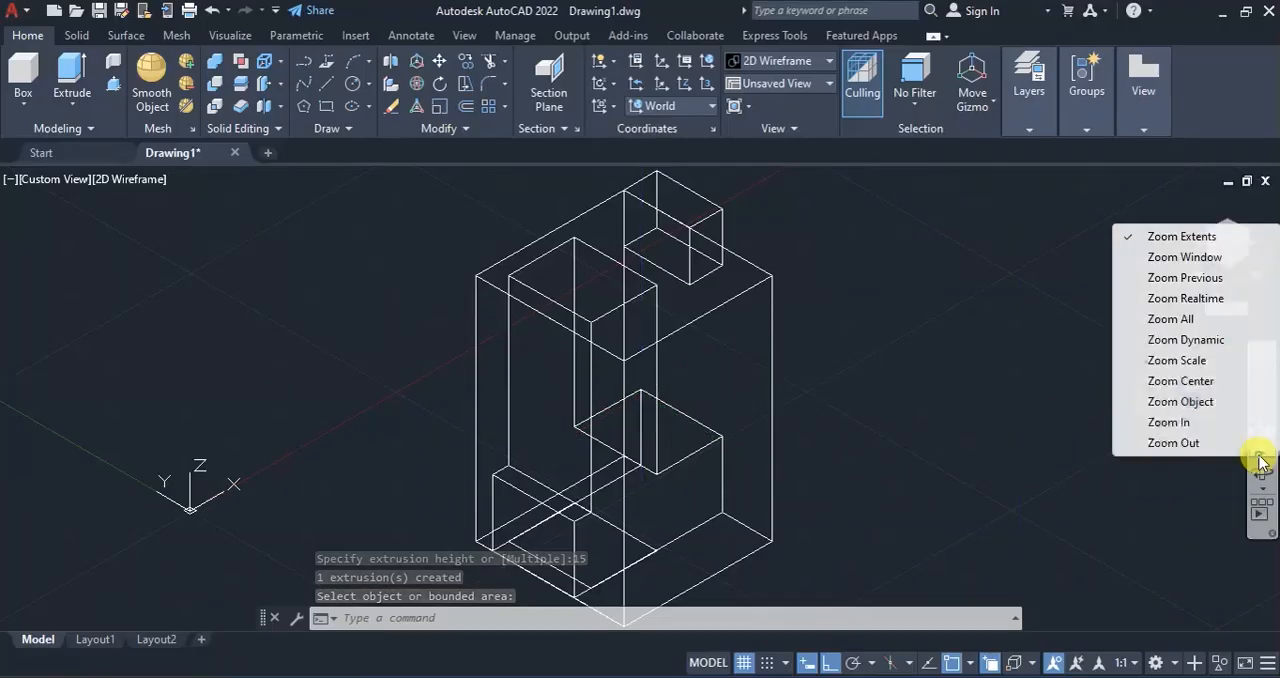
left_click(1212, 497)
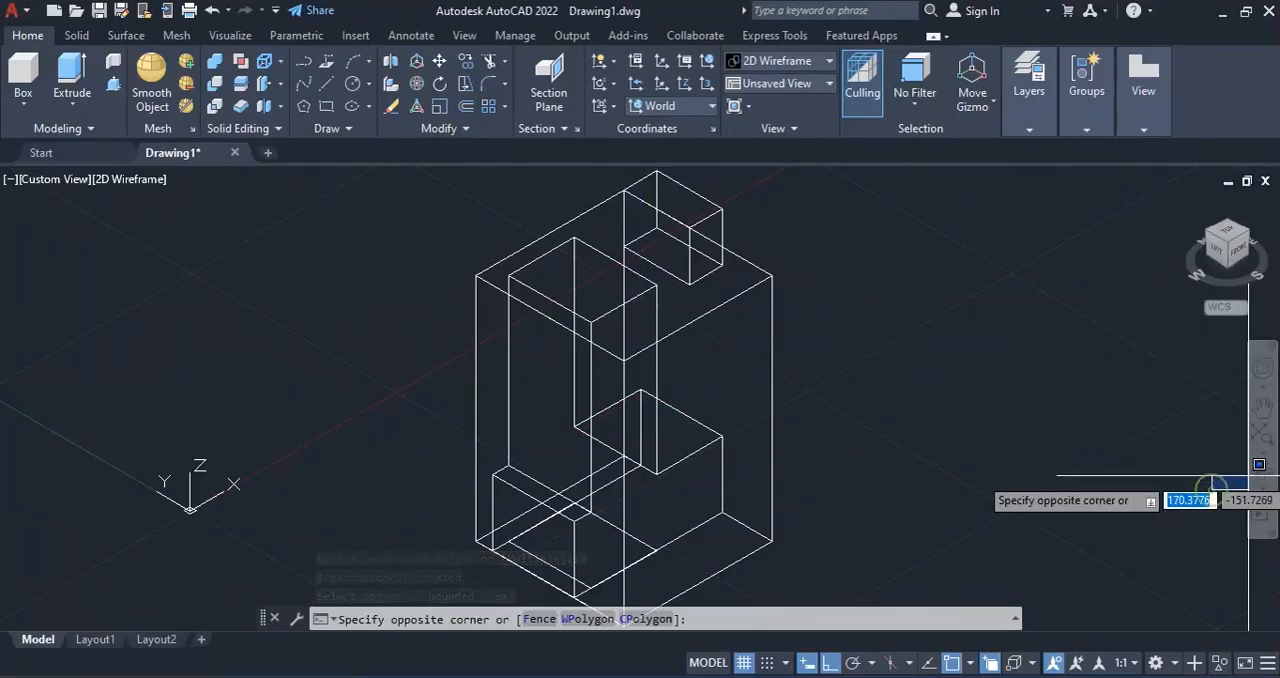
left_click(1266, 488)
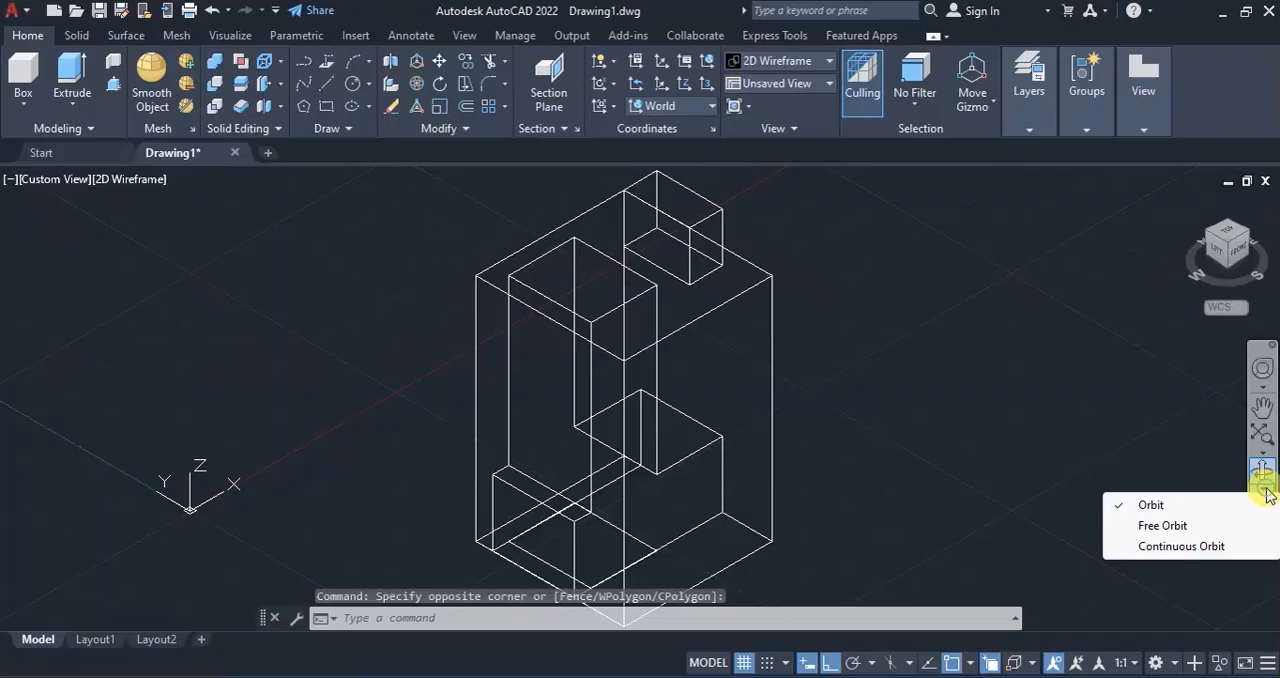
left_click(1158, 528)
left_click_drag(829, 437, 585, 478)
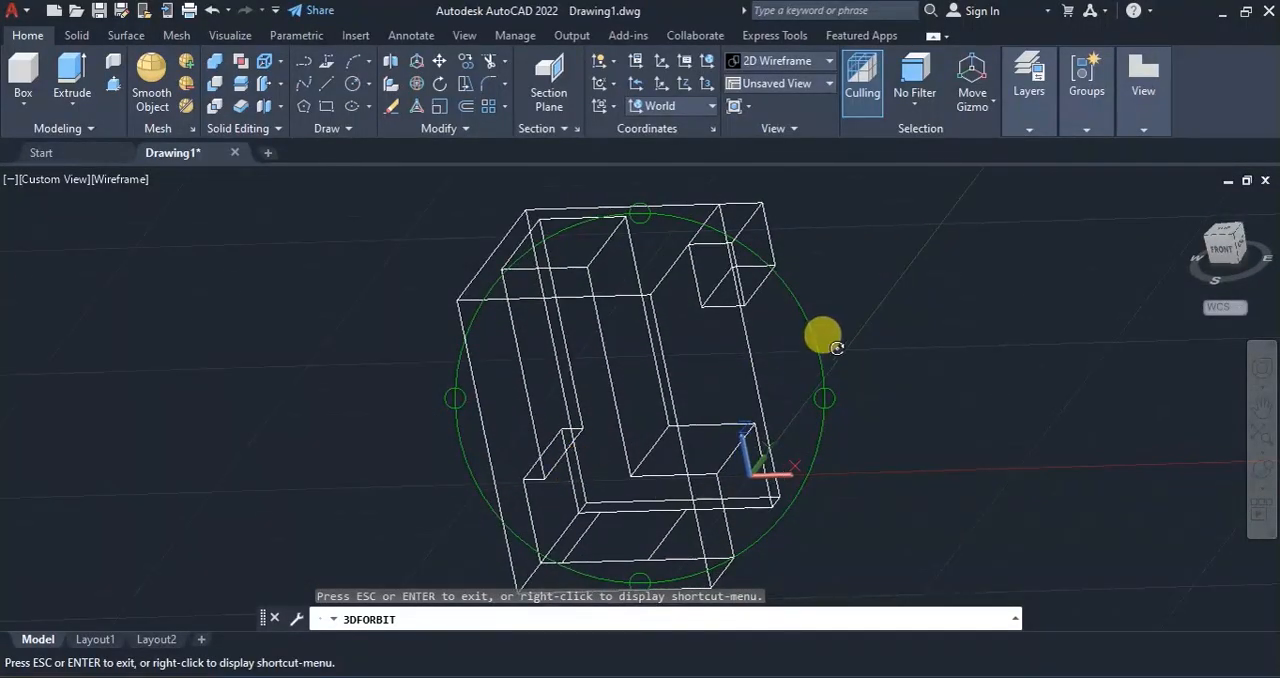
key("Escape")
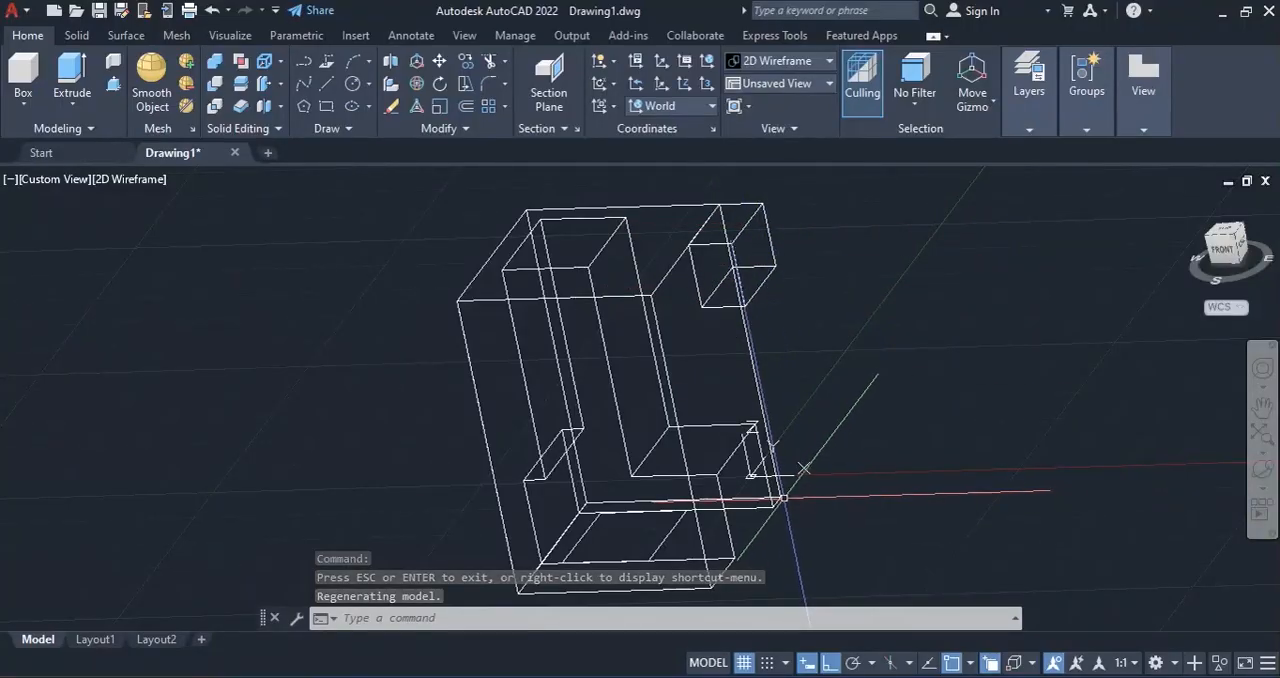
key("Escape")
key("Escape")
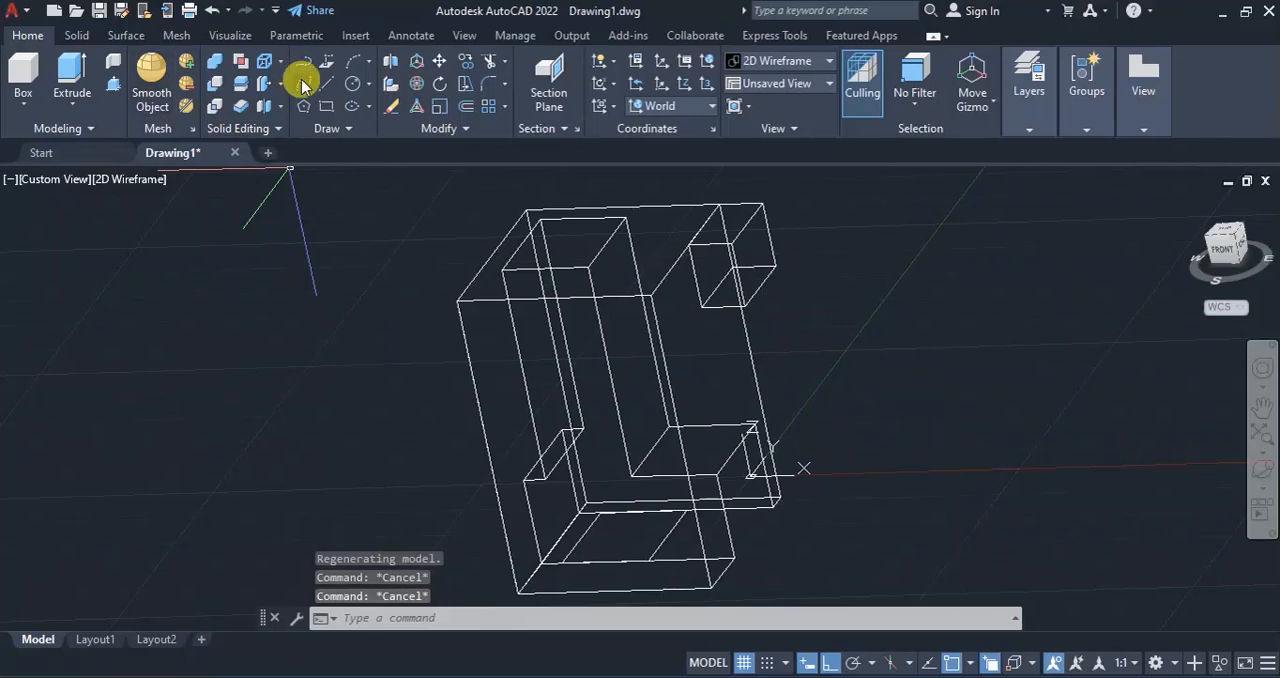
Move the small prism's 3D solid straight down the block's rear vertical edge, from its lower inner corner to the block's bottom corner.
left_click(439, 62)
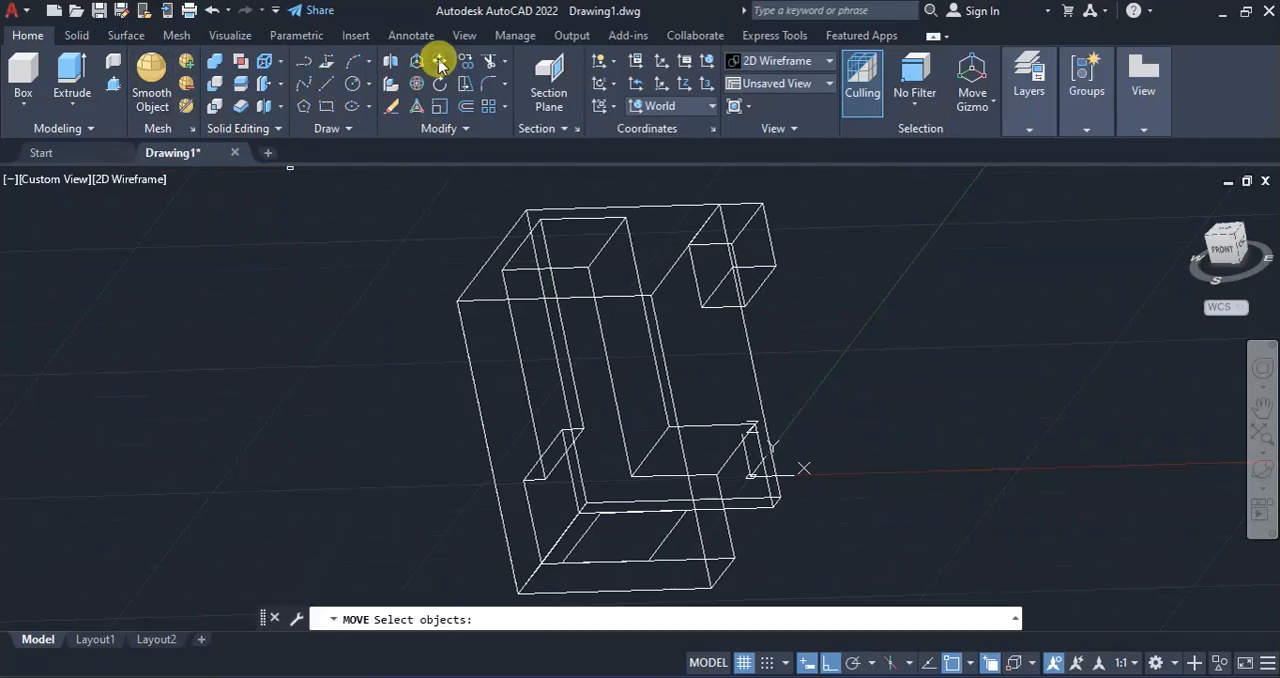
left_click(763, 204)
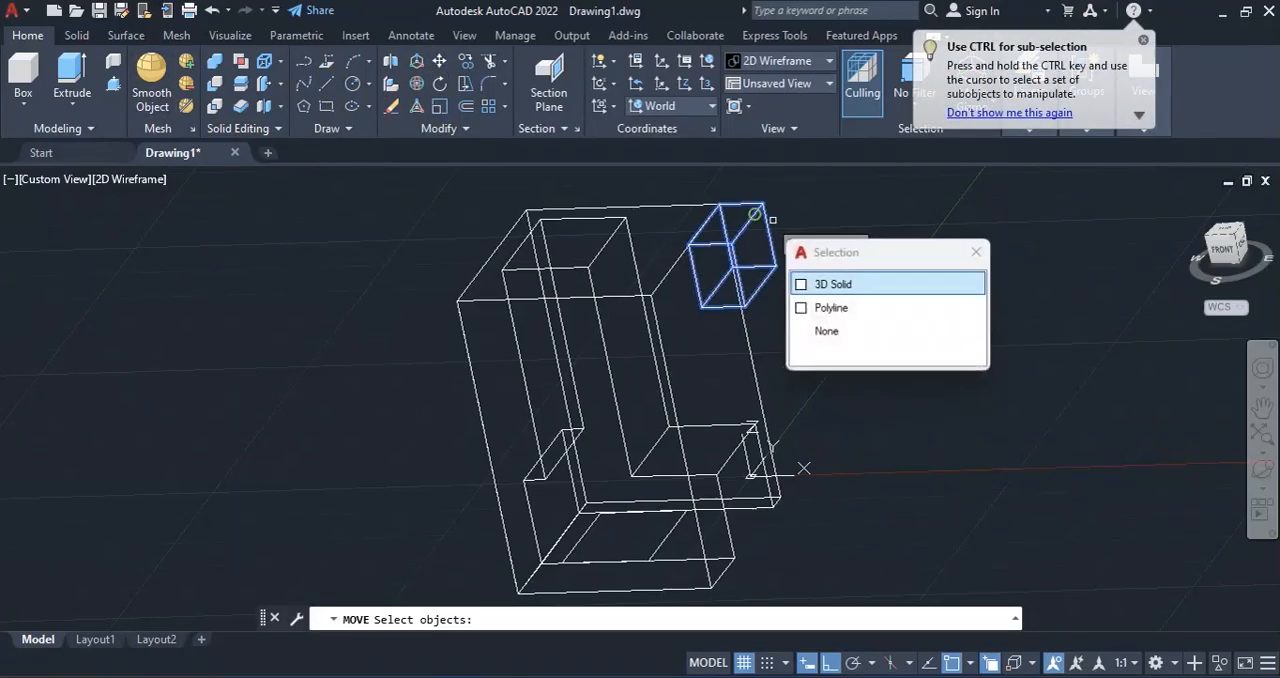
left_click(830, 285)
key("Return")
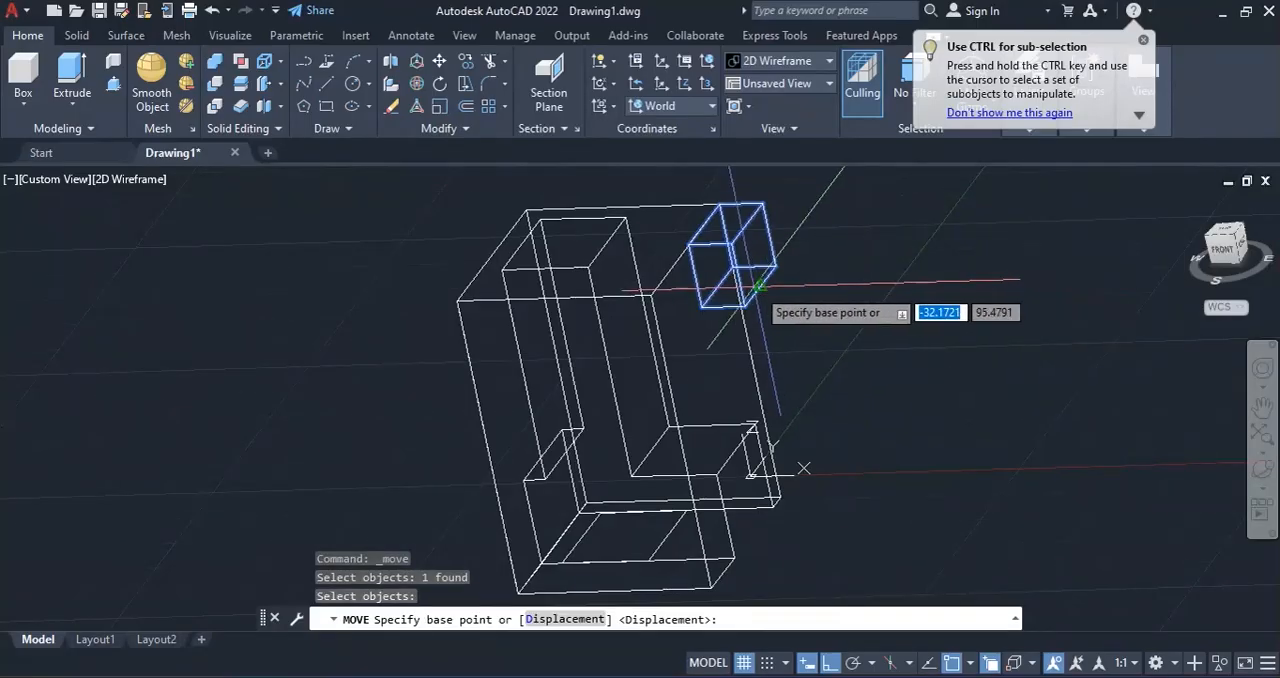
scroll(737, 262, "up", 3)
scroll(737, 262, "up", 5)
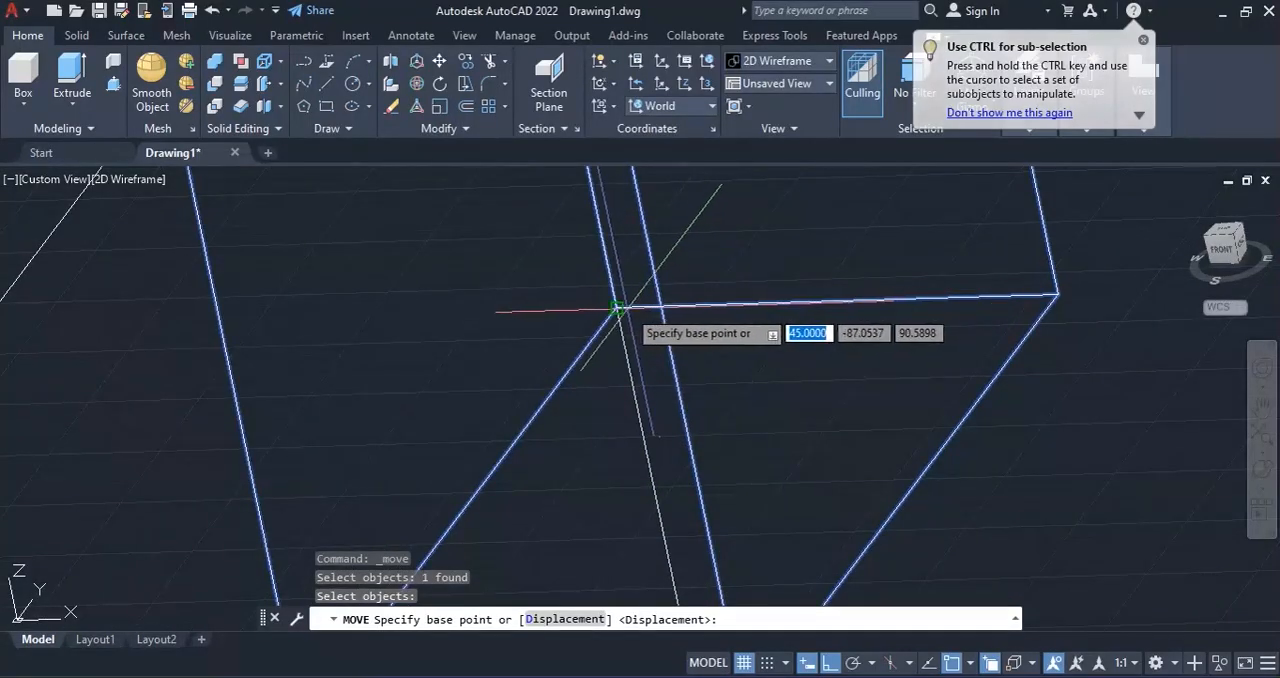
left_click(617, 308)
scroll(645, 300, "down", 5)
scroll(651, 322, "up", 3)
scroll(651, 322, "down", 4)
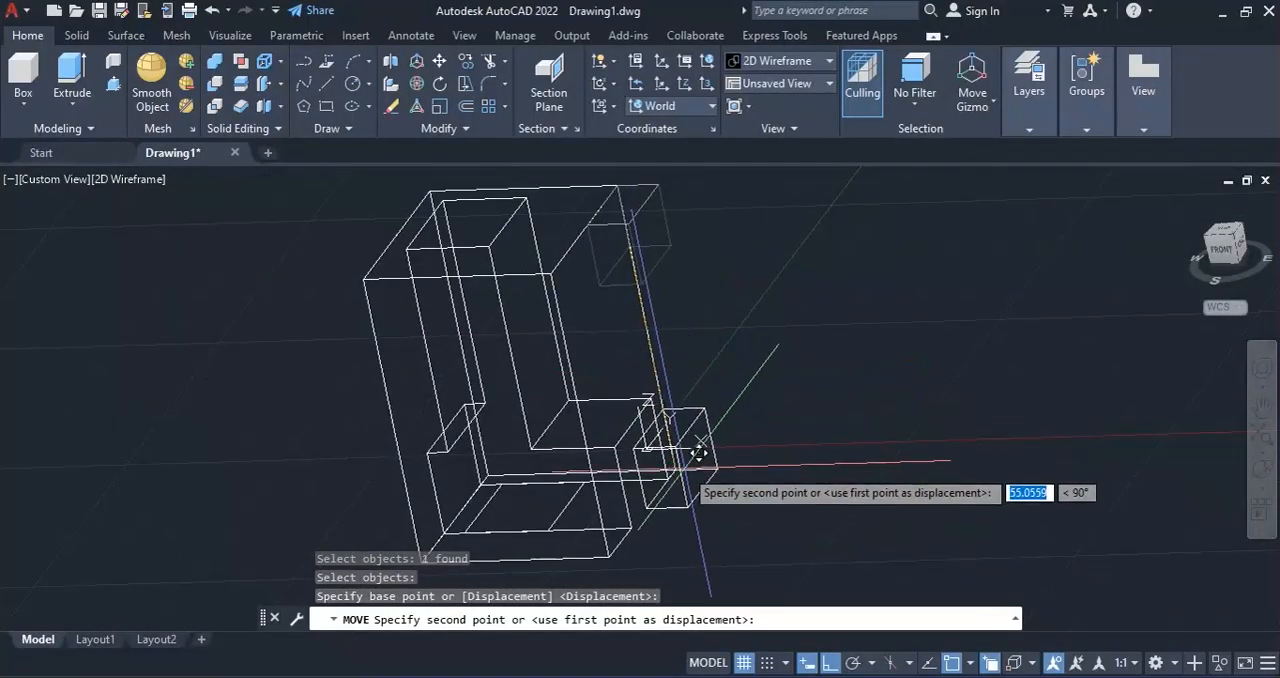
scroll(698, 457, "up", 5)
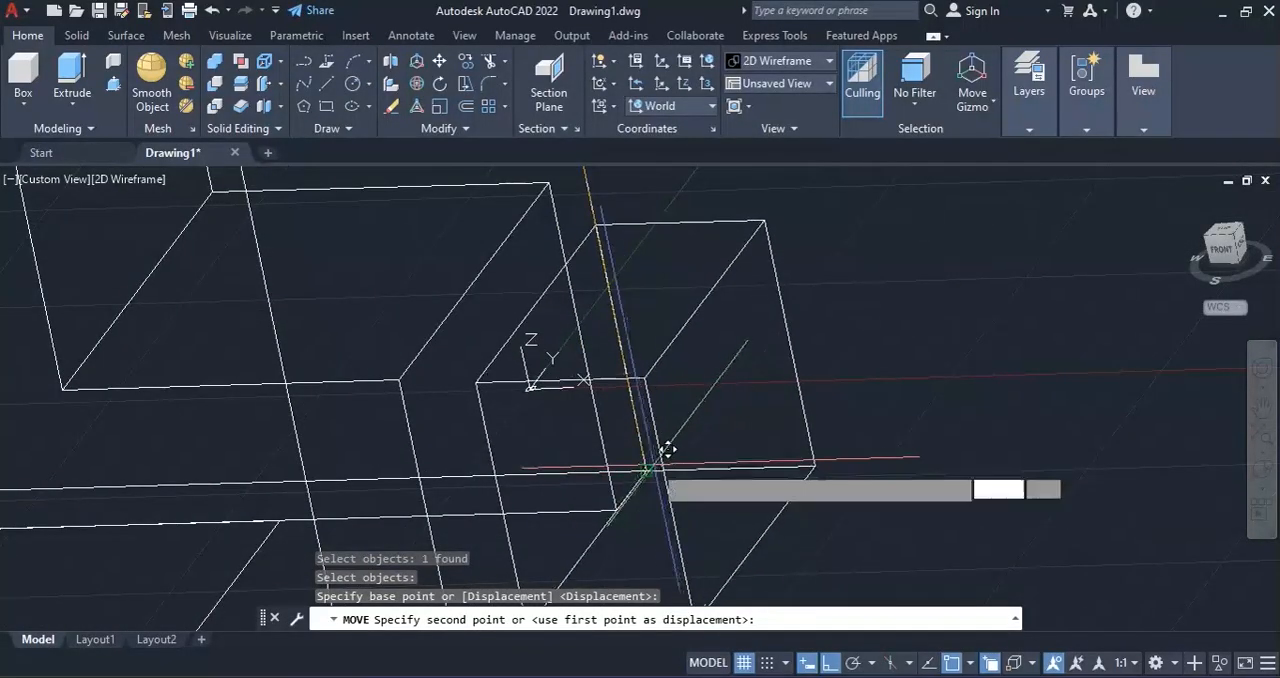
left_click(646, 470)
scroll(781, 371, "down", 5)
key("Escape")
key("Escape")
key("Escape")
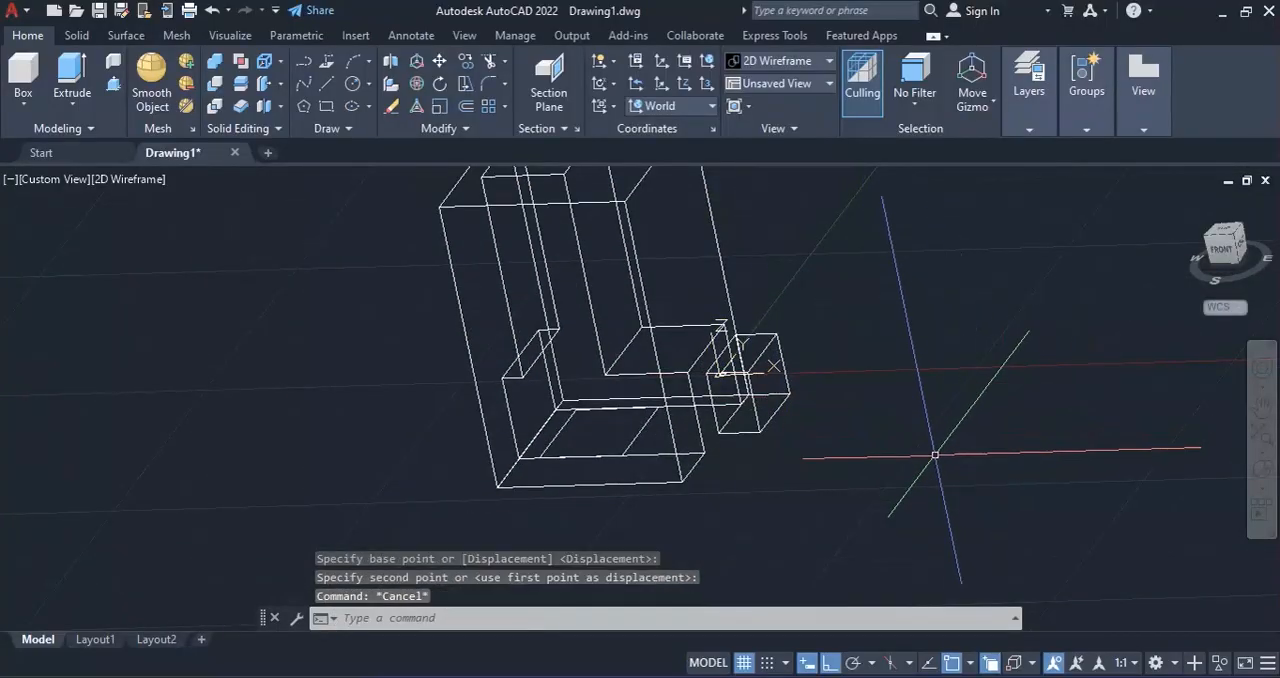
Erase the leftover 10 by 20 rectangle at the block's top edge and apply the Conceptual visual style in the isometric view.
scroll(870, 424, "down", 2)
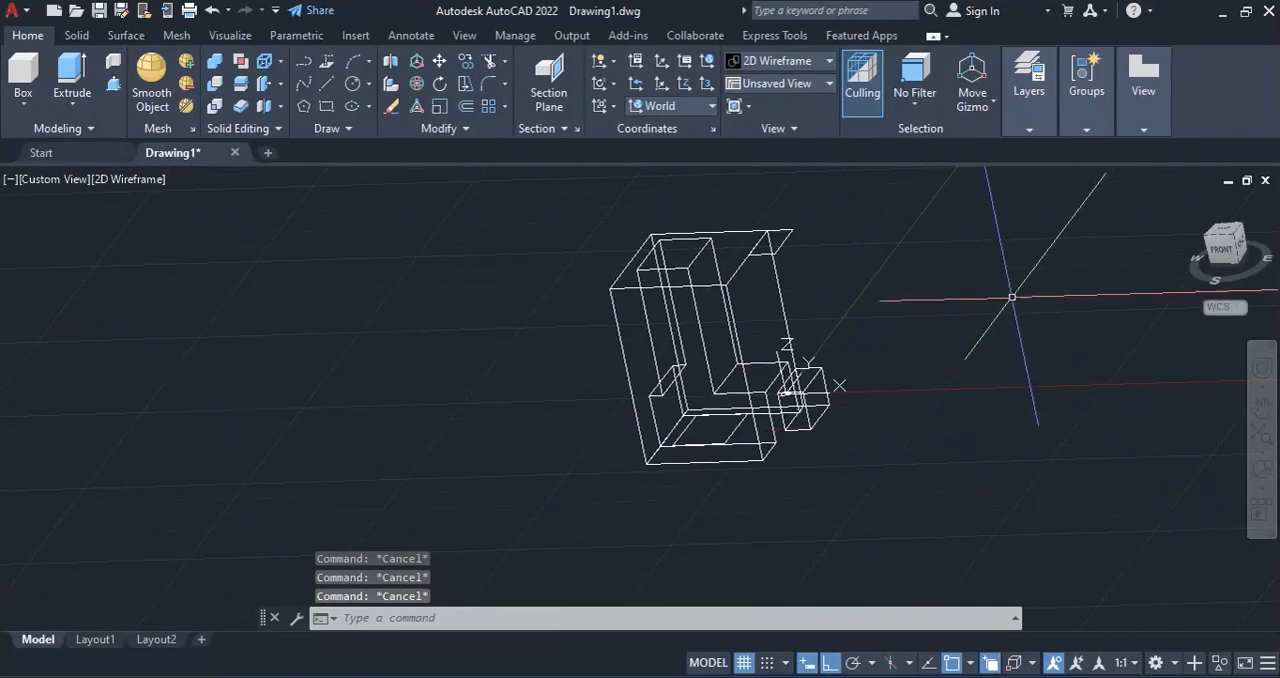
left_click(1188, 207)
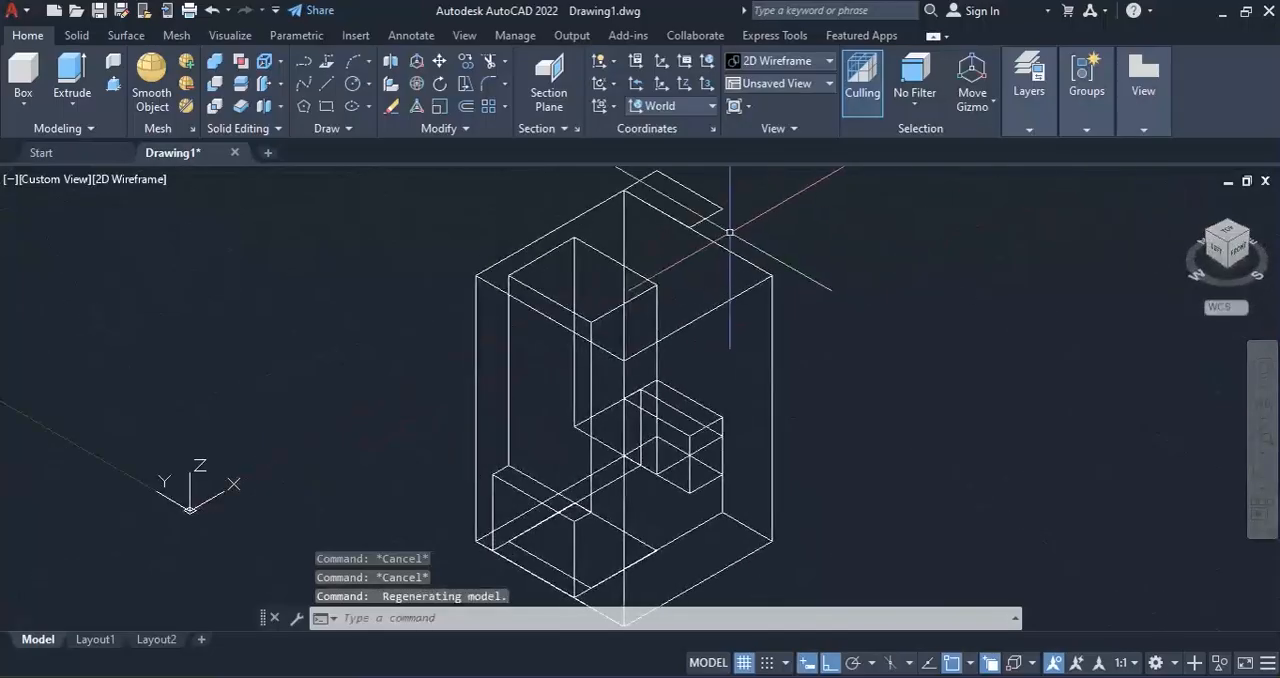
left_click(706, 217)
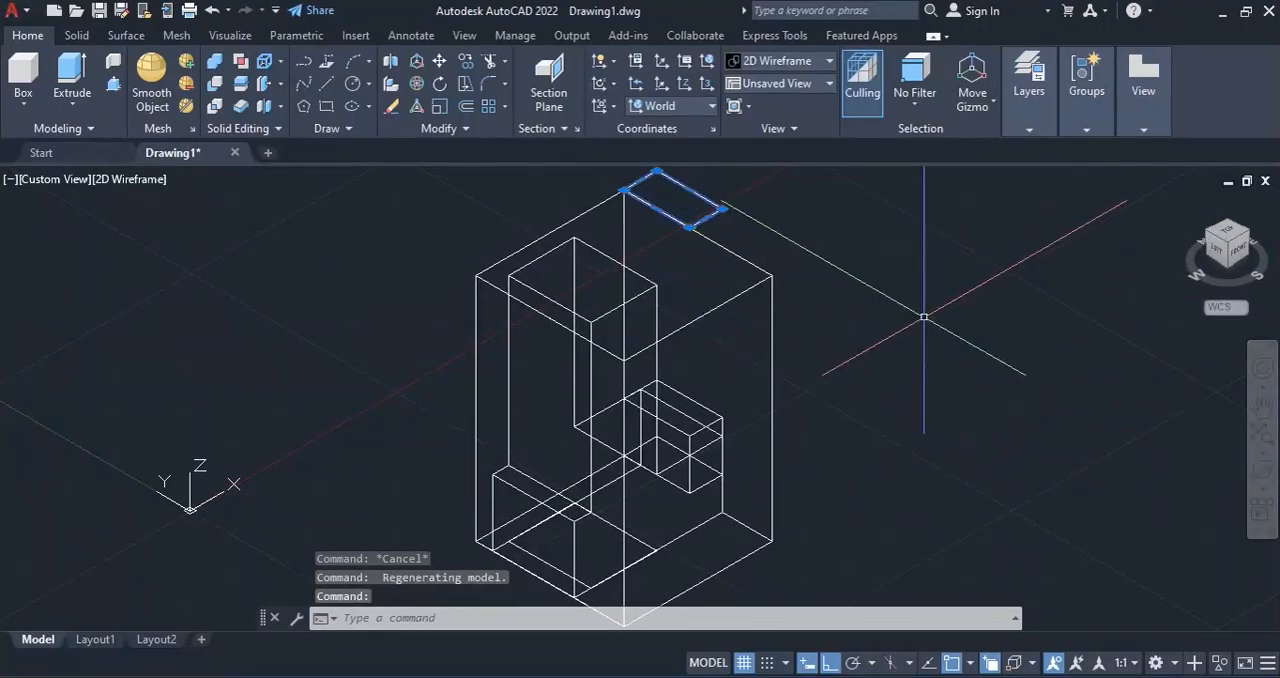
key("Delete")
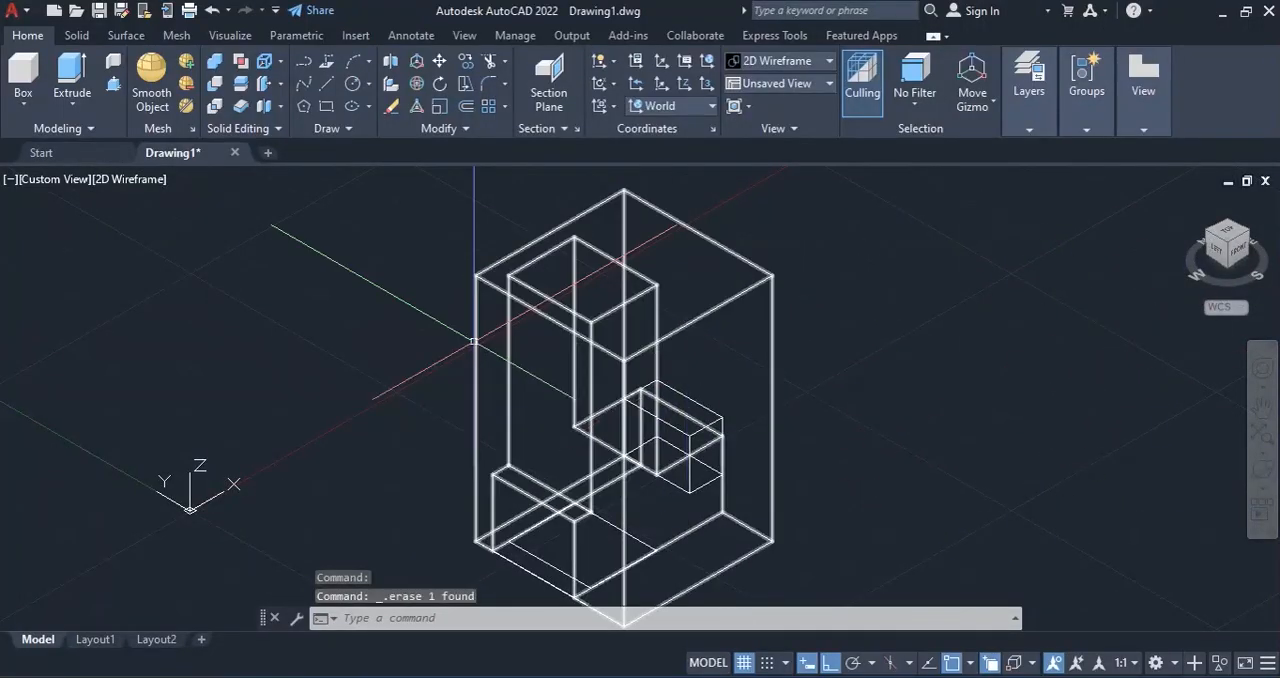
left_click(128, 181)
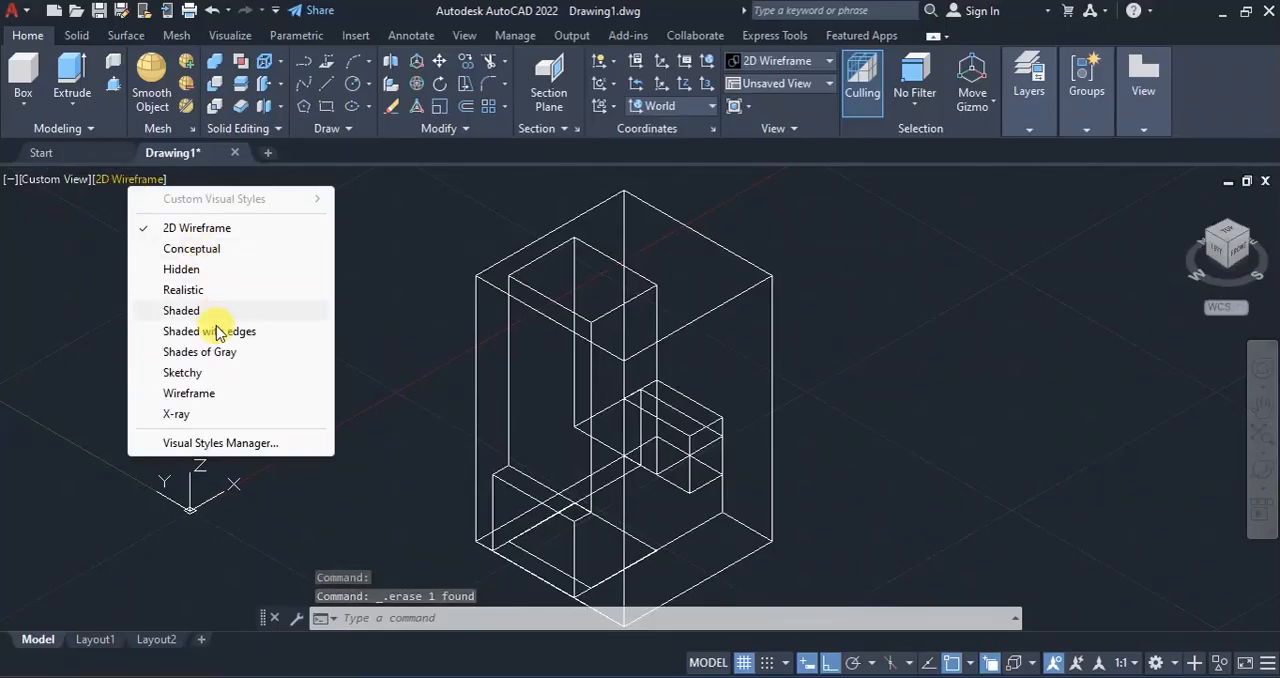
left_click(192, 256)
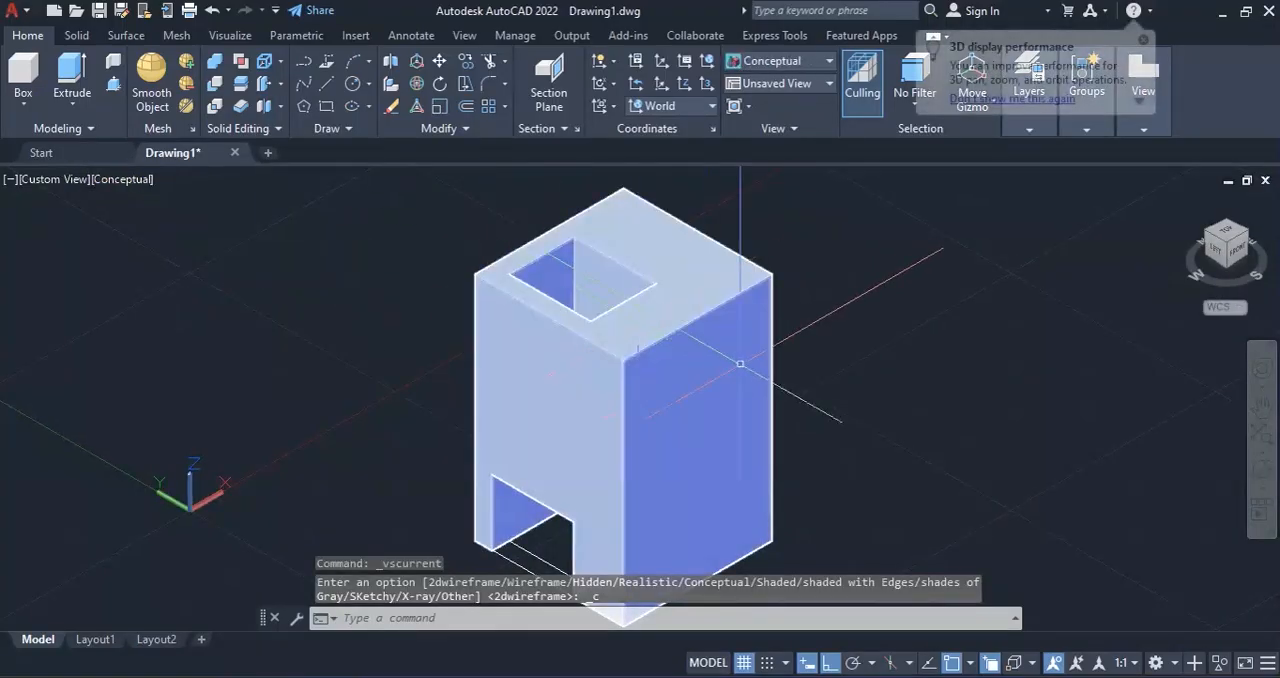
Inspect the shaded model from several sides and compare it with the reference PDF and the hand-drawn sketch image, returning to AutoCAD.
left_click(1260, 471)
left_click_drag(789, 397, 912, 554)
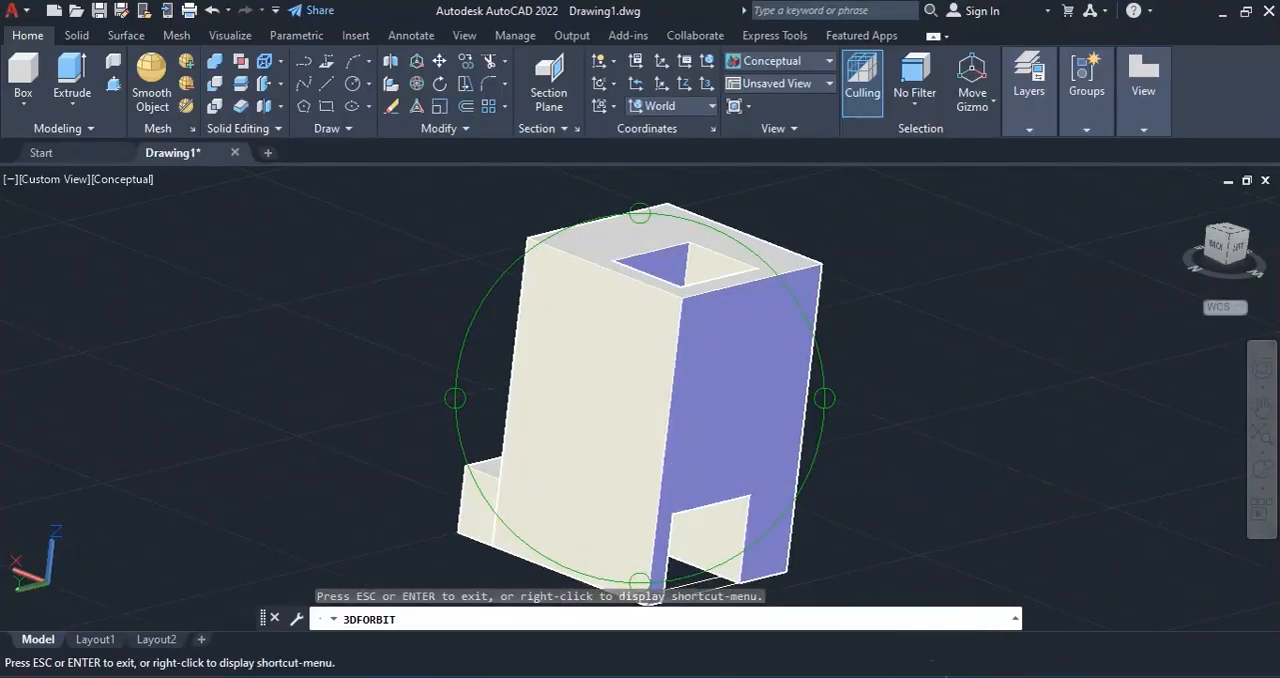
left_click(912, 676)
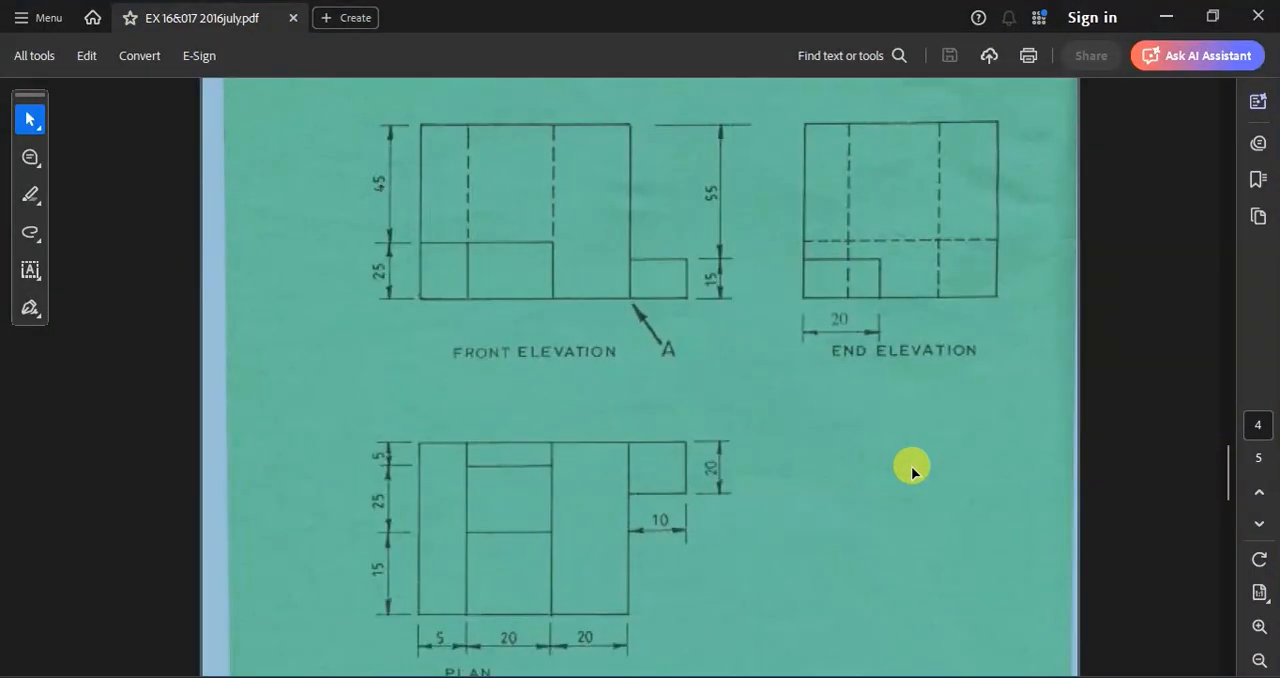
left_click(975, 672)
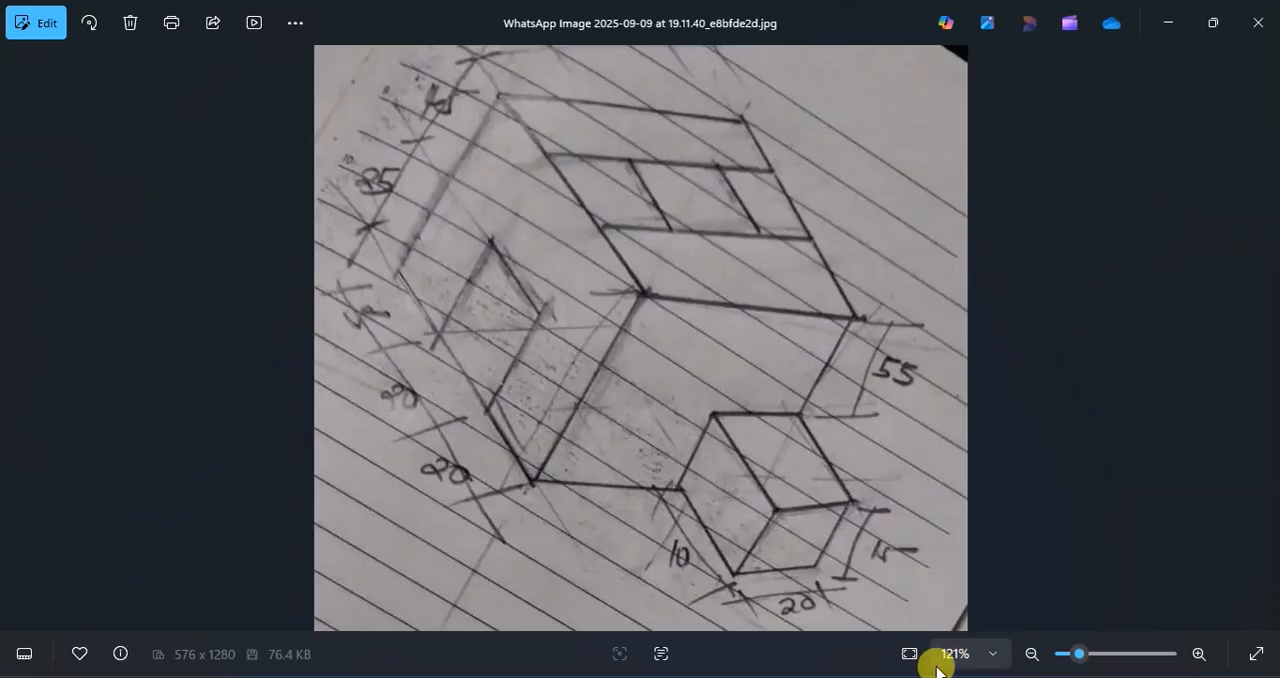
left_click(1020, 672)
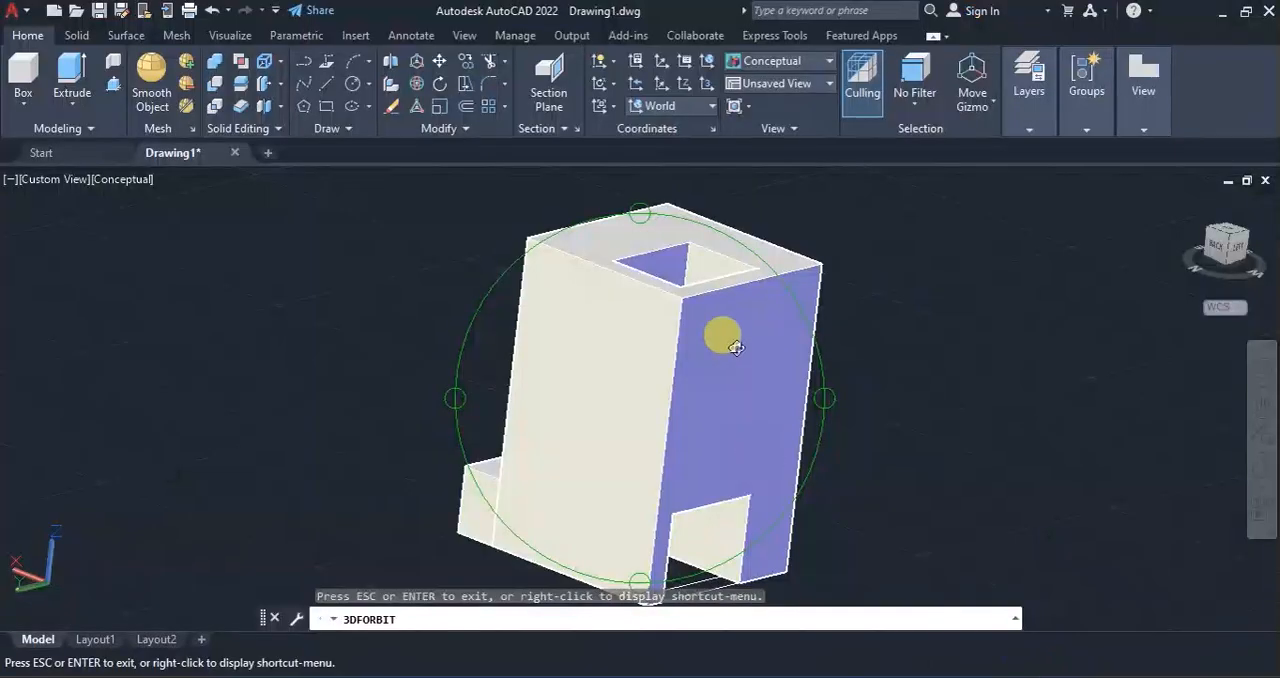
left_click_drag(699, 471, 631, 511)
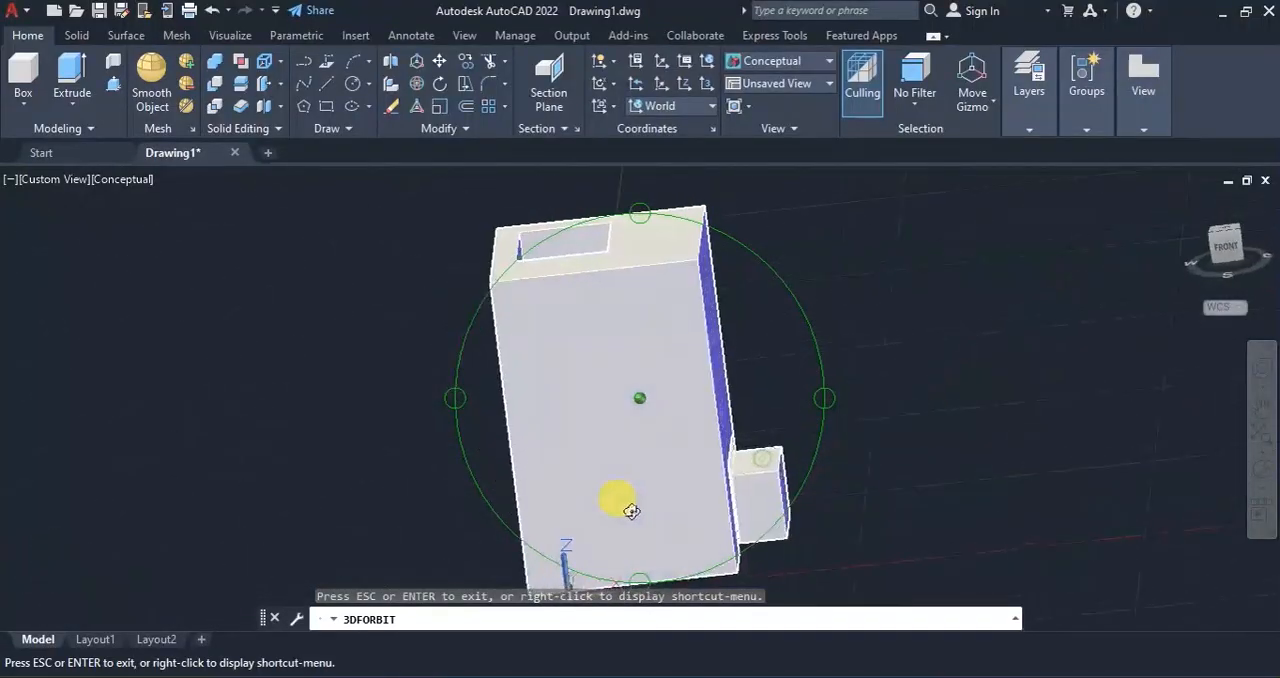
key("Escape")
Move the small side prism by its lower front corner to a free spot away from the block, with Ortho off.
left_click(1186, 206)
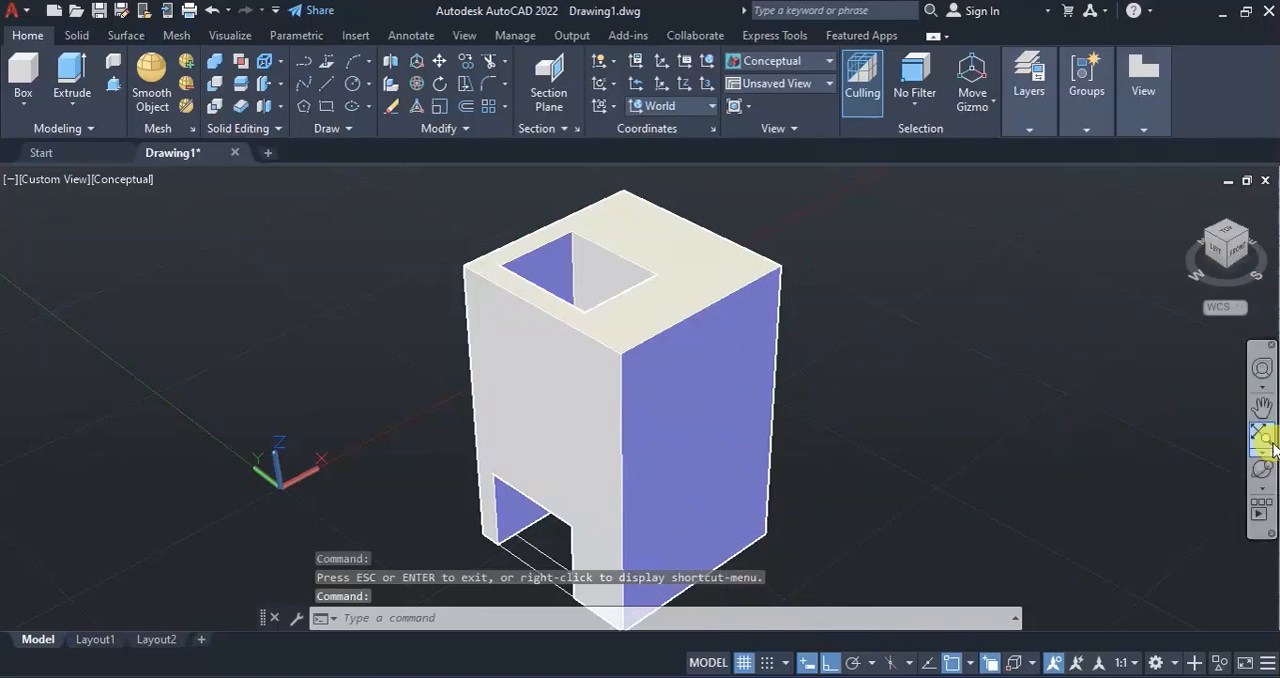
left_click(1262, 468)
left_click_drag(813, 472, 573, 449)
key("Escape")
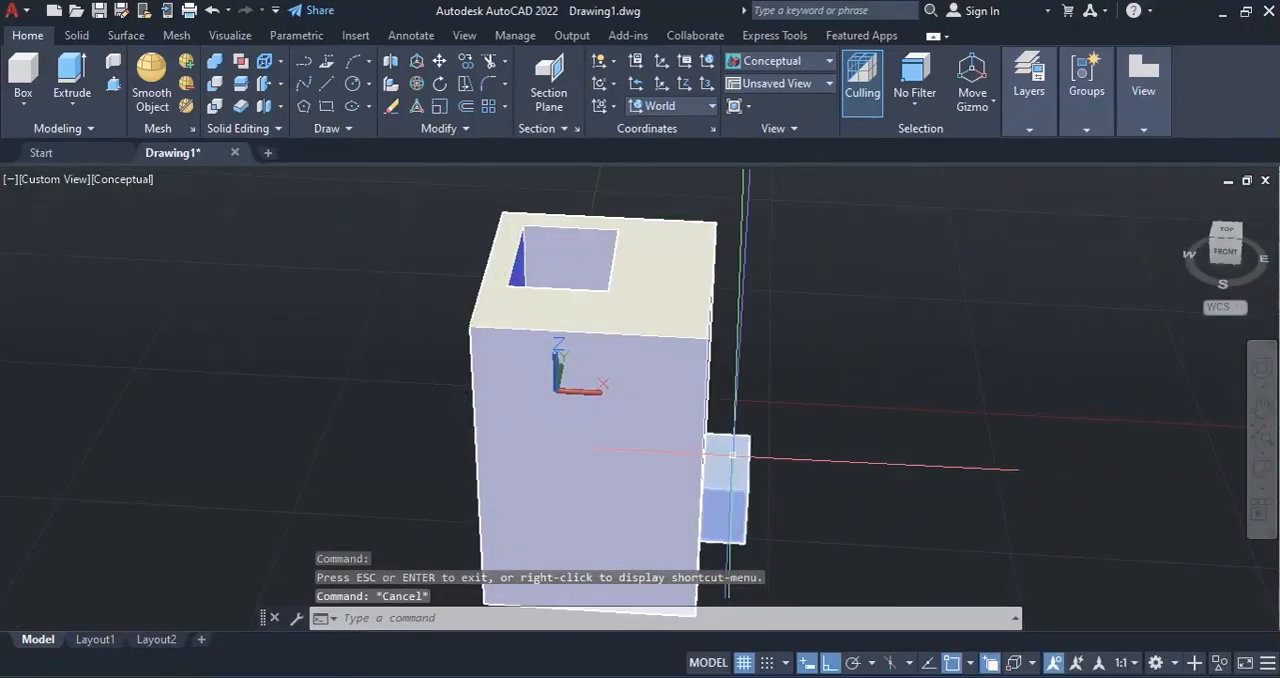
scroll(740, 376, "down", 2)
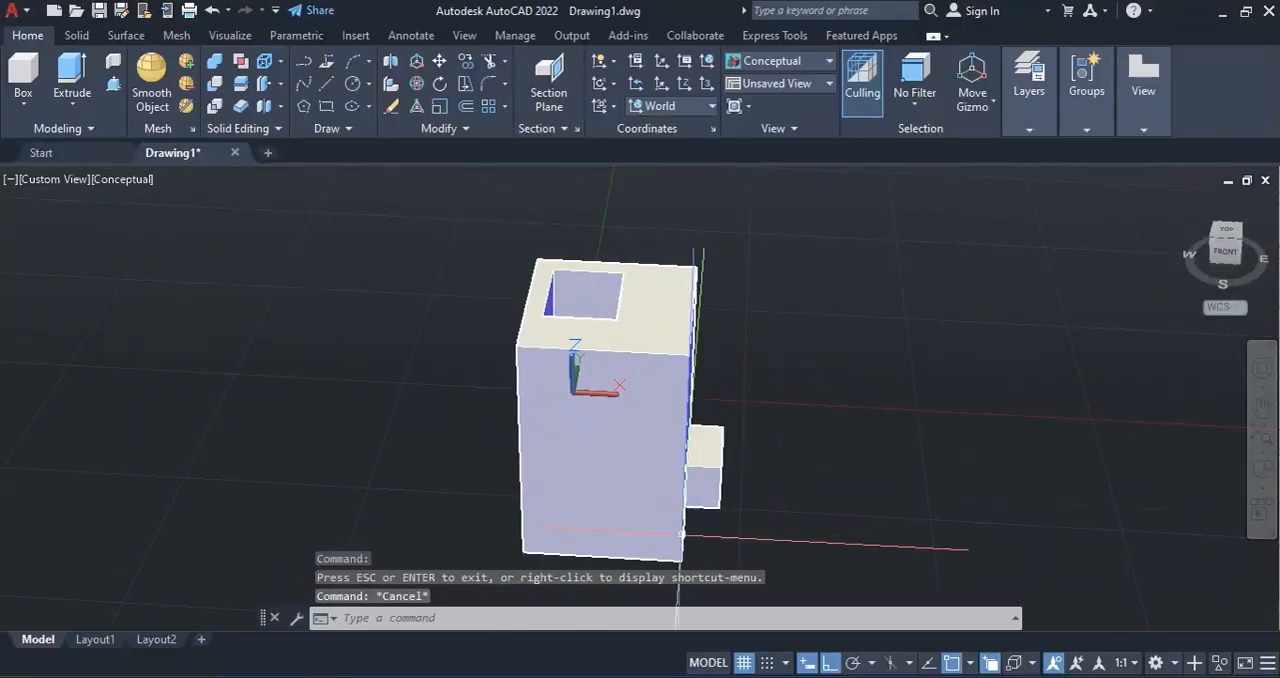
left_click(440, 61)
left_click(705, 468)
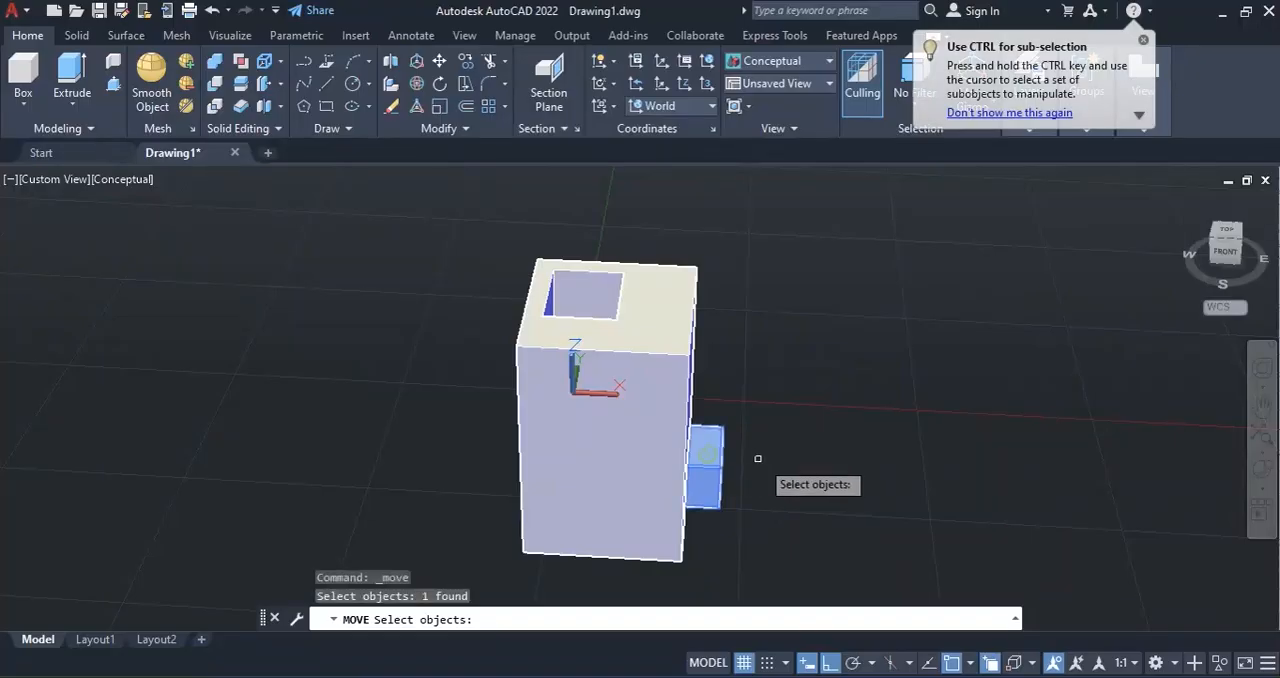
key("Return")
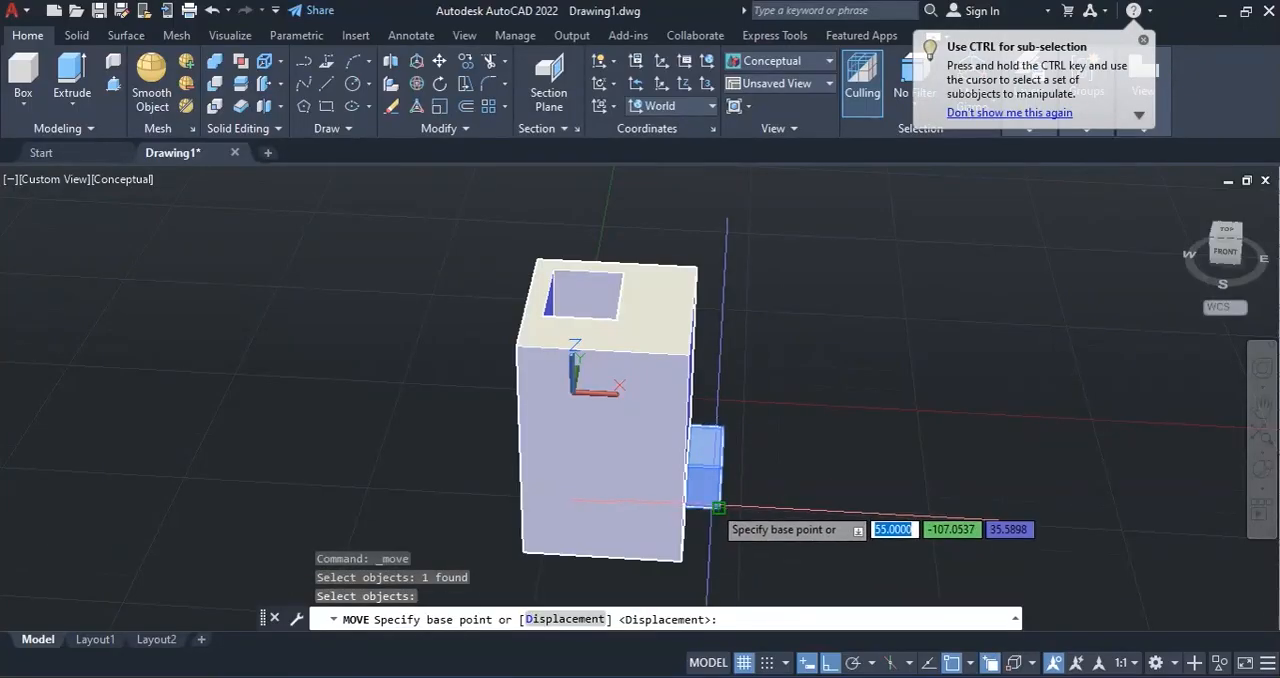
left_click(716, 506)
scroll(782, 369, "down", 2)
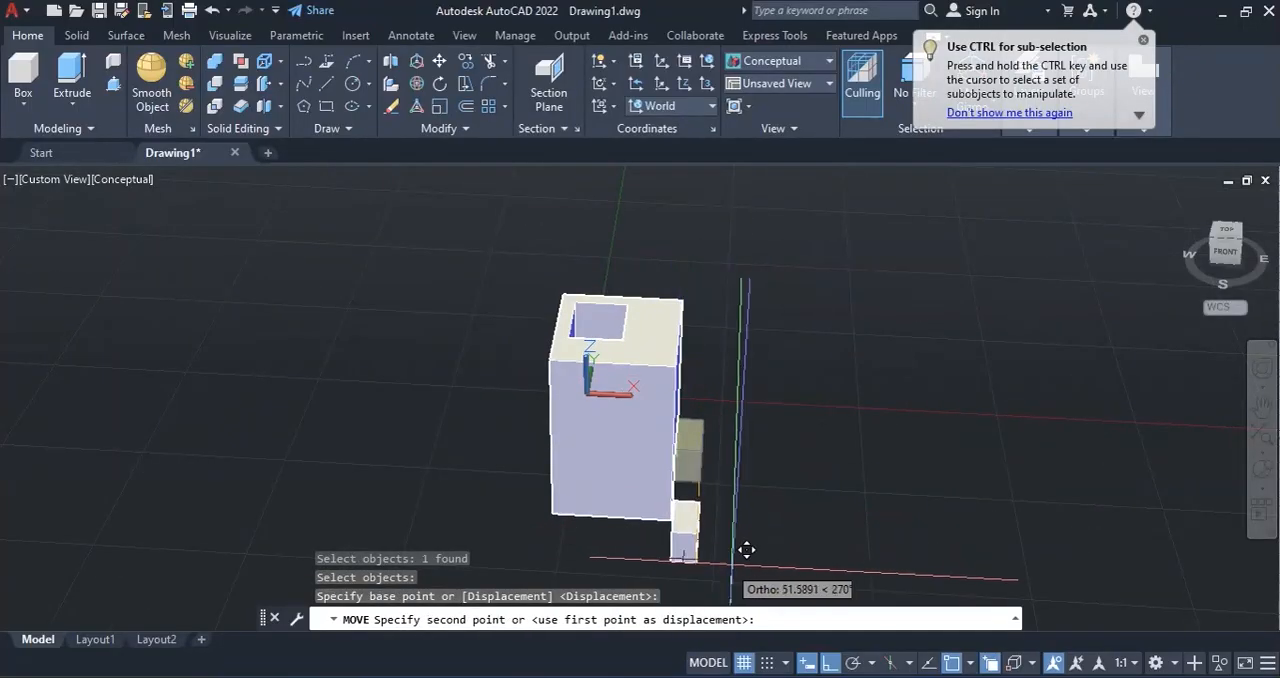
left_click(818, 660)
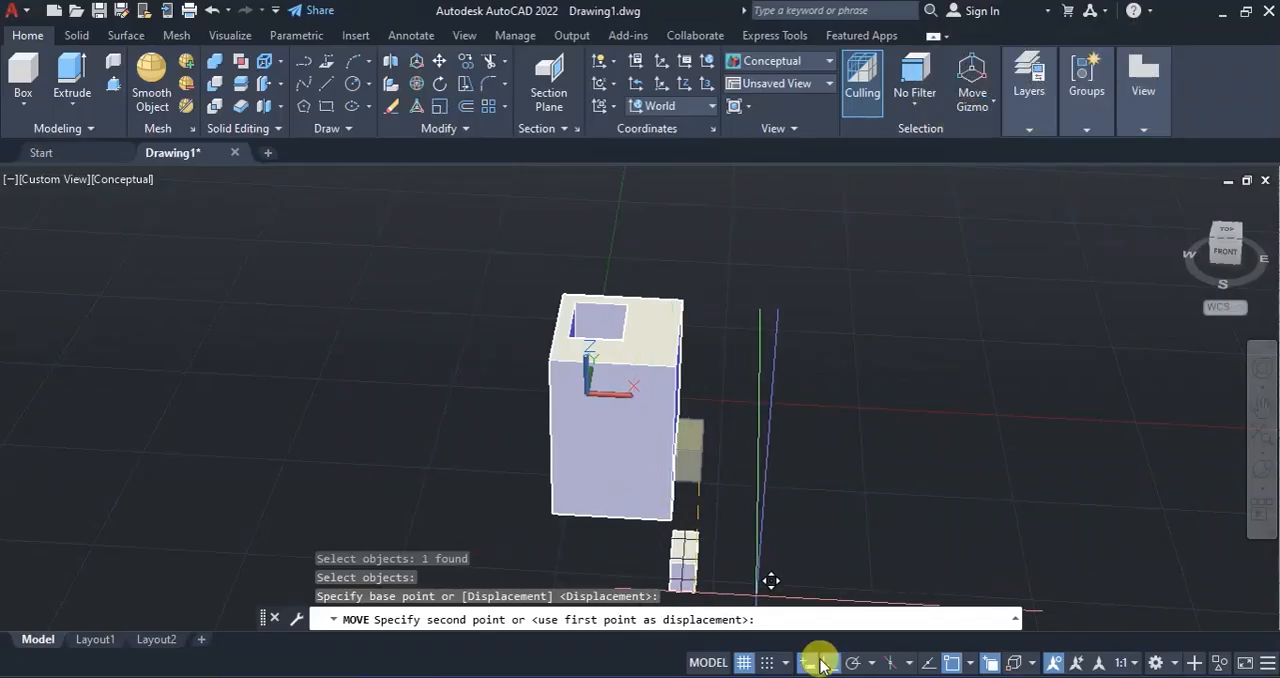
left_click(814, 661)
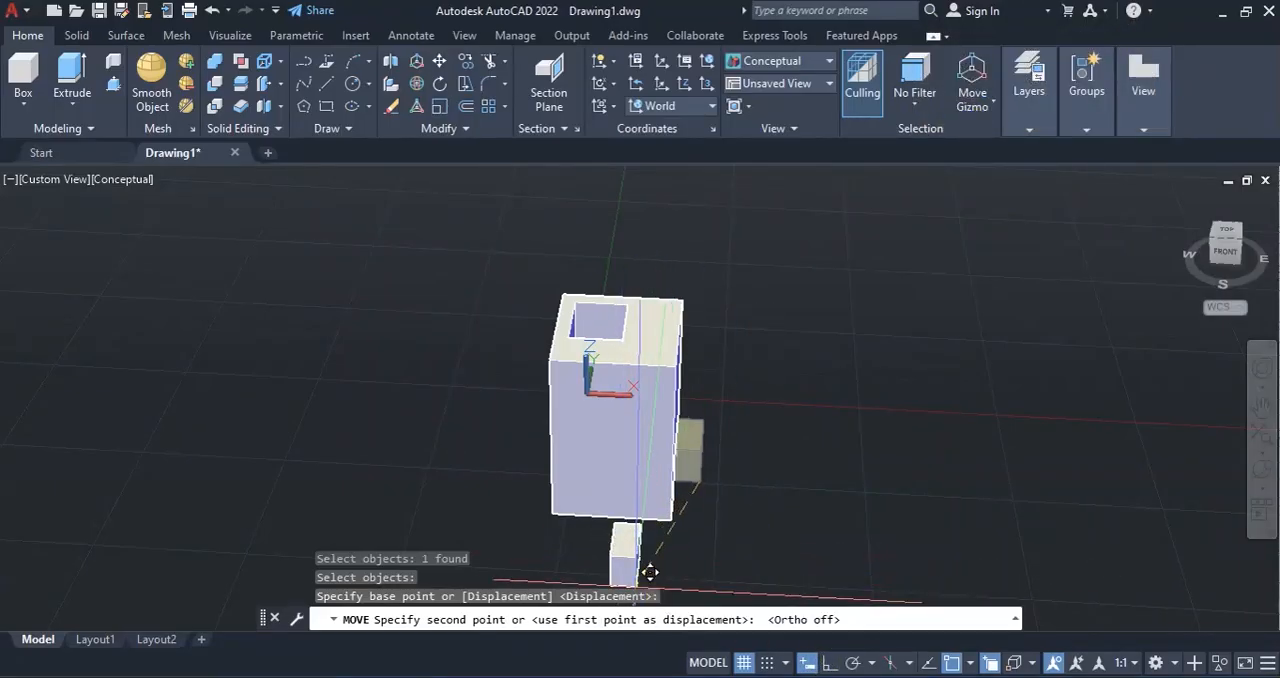
left_click(751, 582)
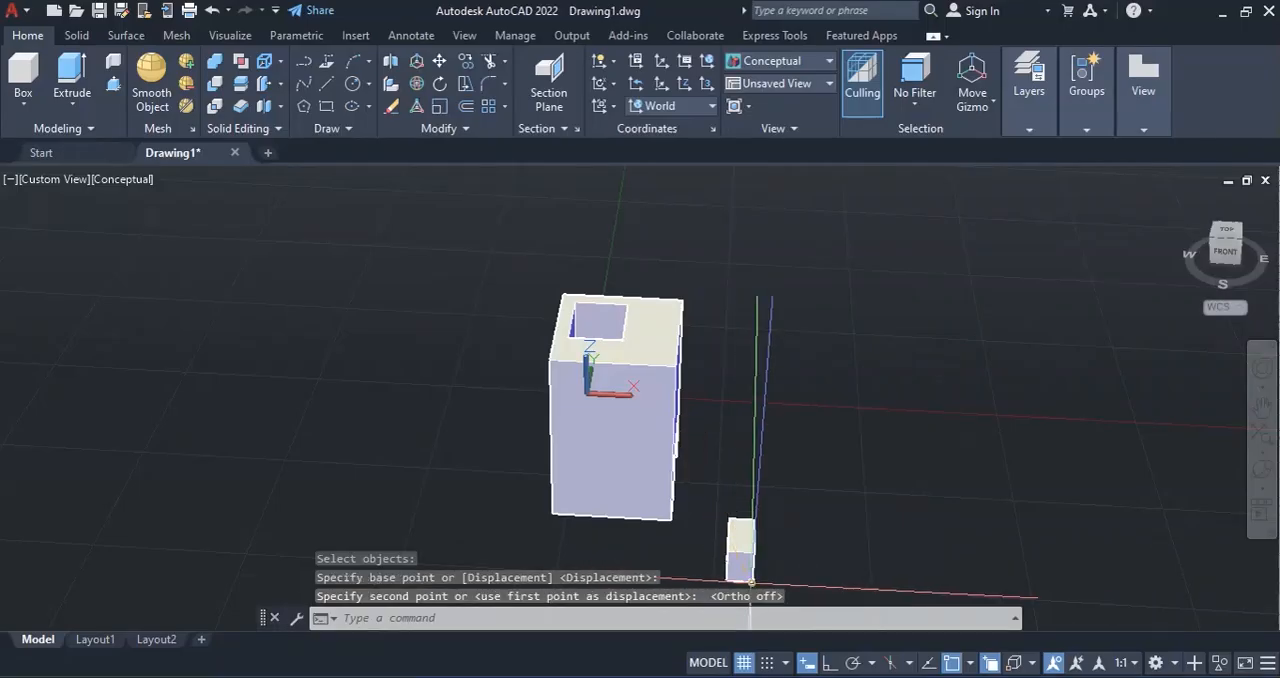
Display the model in the 2D Wireframe visual style, seen from an angle showing the block's front face and the detached prism.
left_click(1263, 478)
left_click_drag(700, 517, 736, 519)
key("Escape")
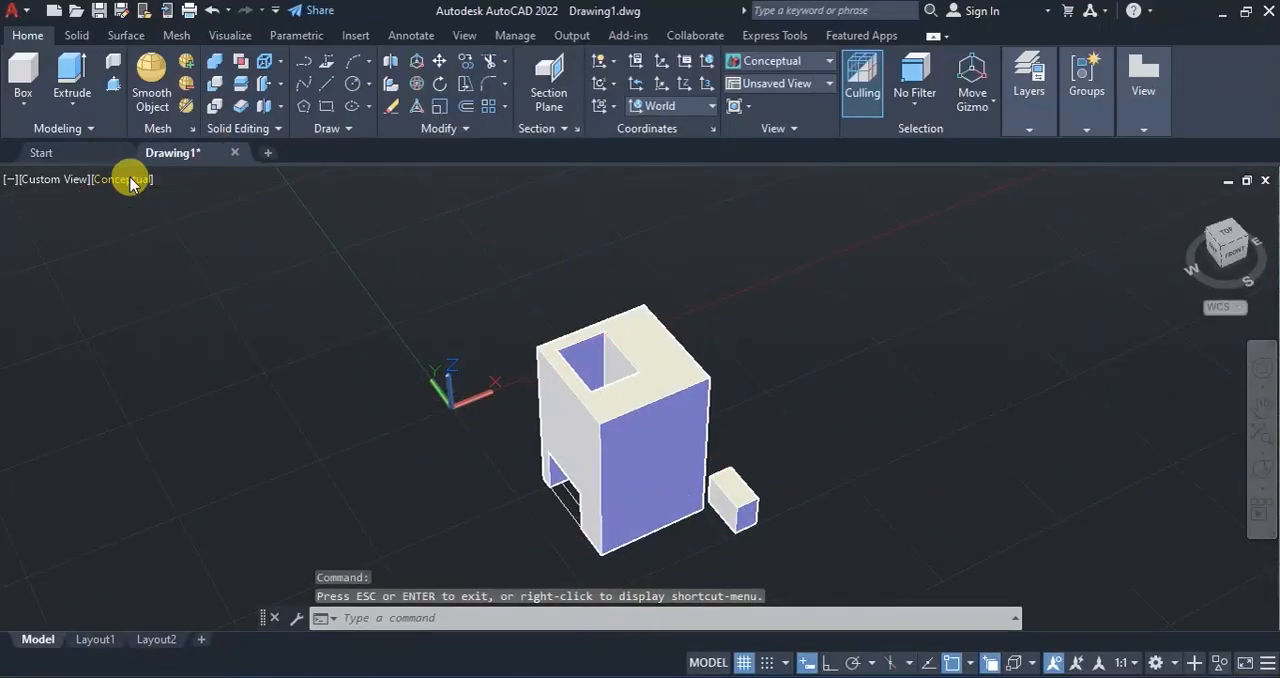
left_click(124, 180)
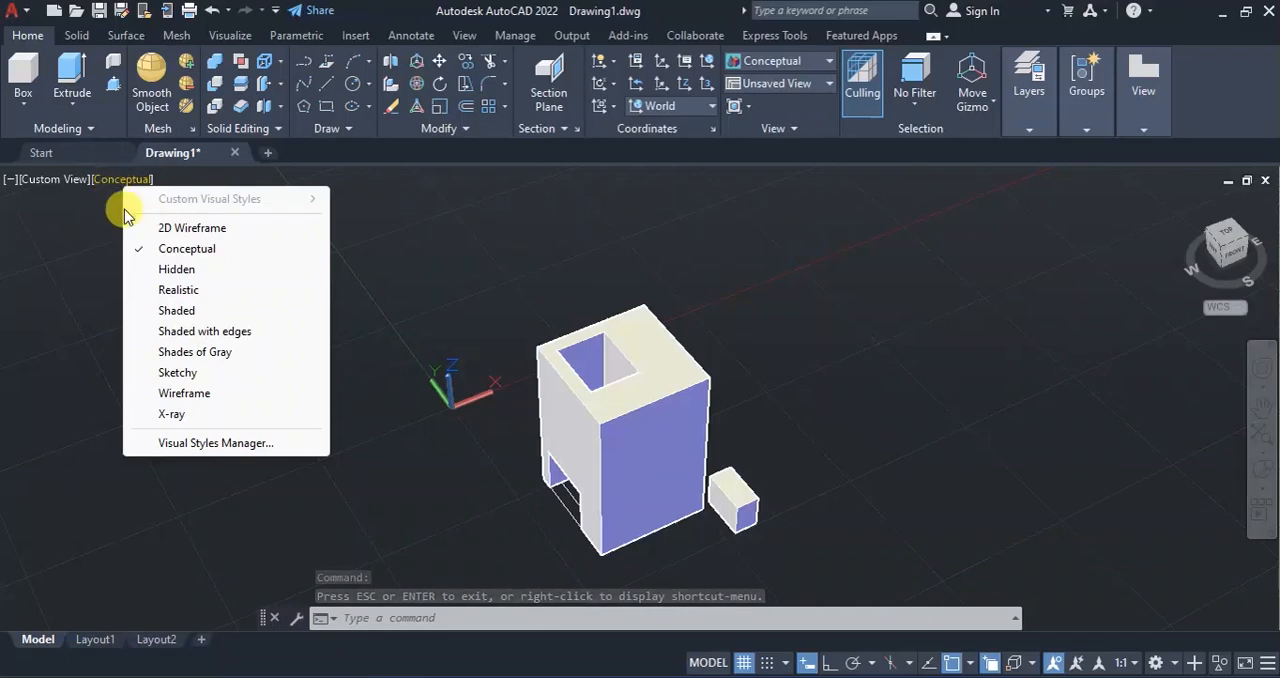
left_click(180, 228)
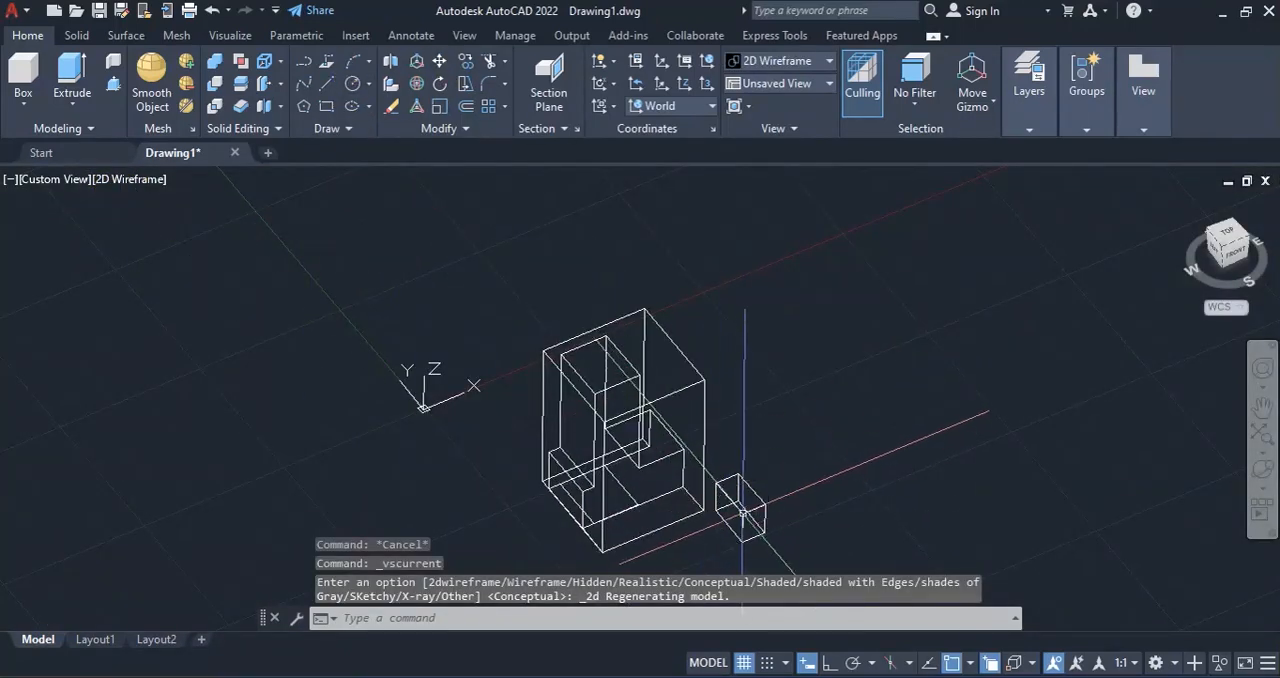
Move the small prism by its lower rear right corner onto the lower right corner of the block's front face.
left_click(439, 60)
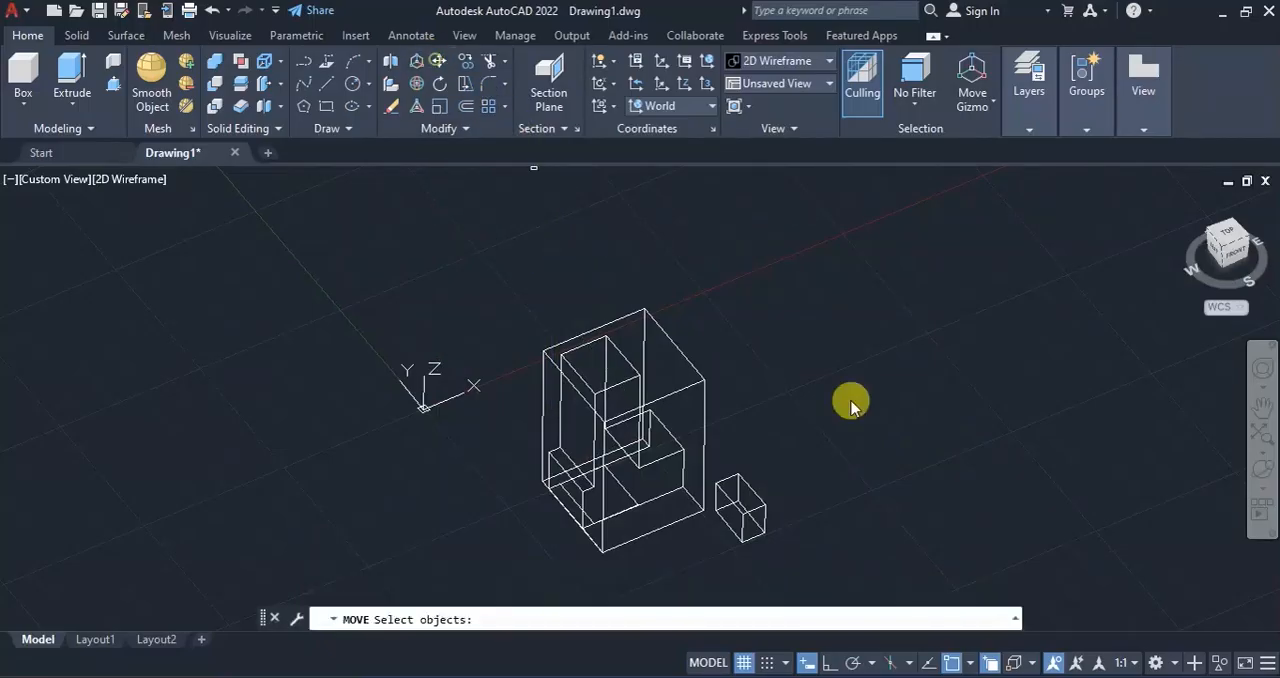
left_click(753, 511)
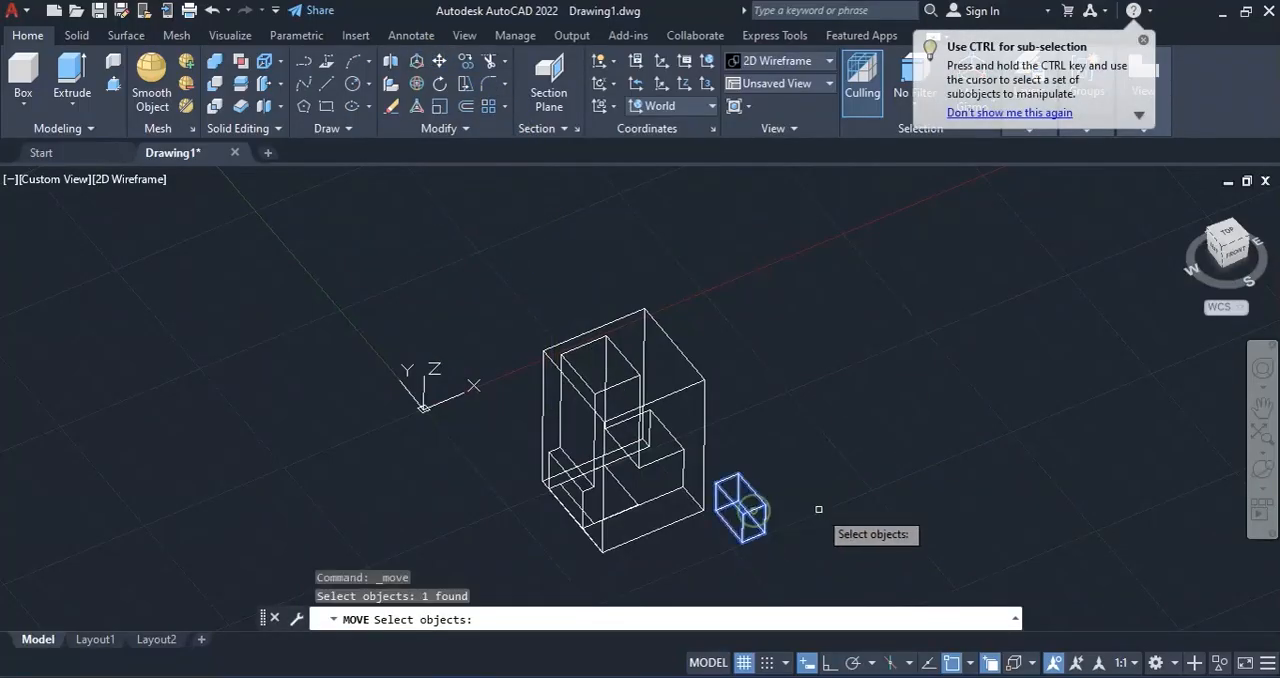
key("Return")
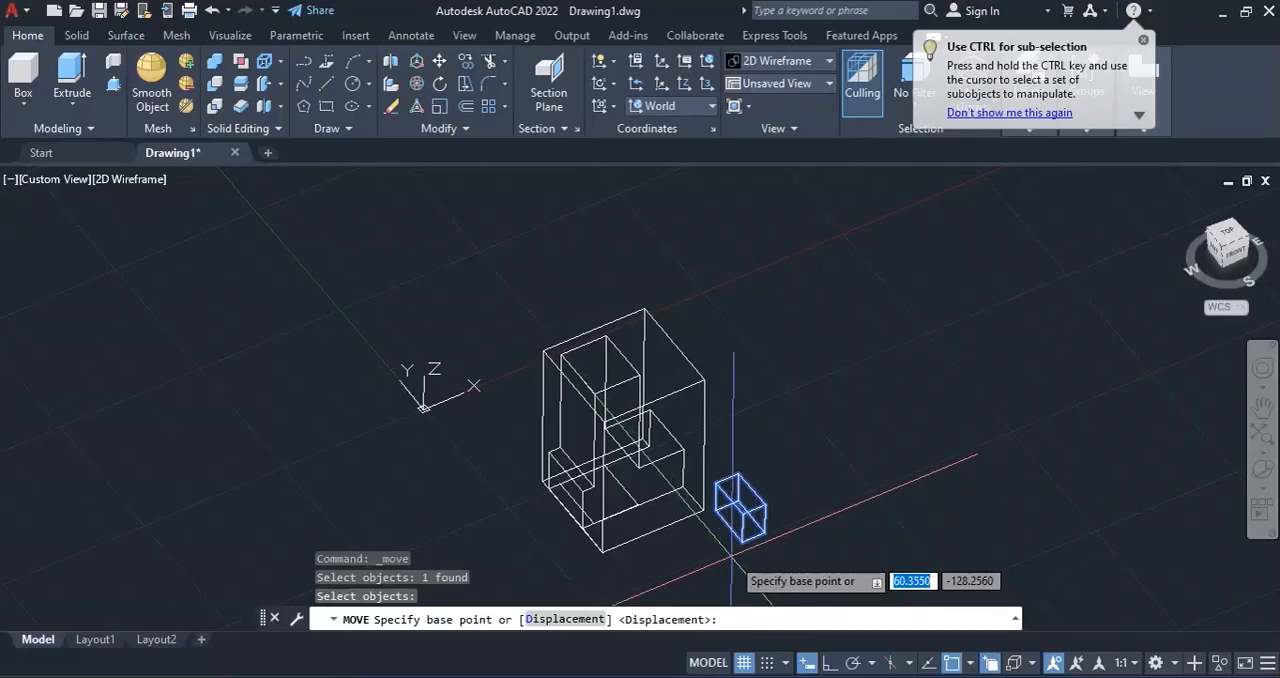
scroll(731, 549, "up", 2)
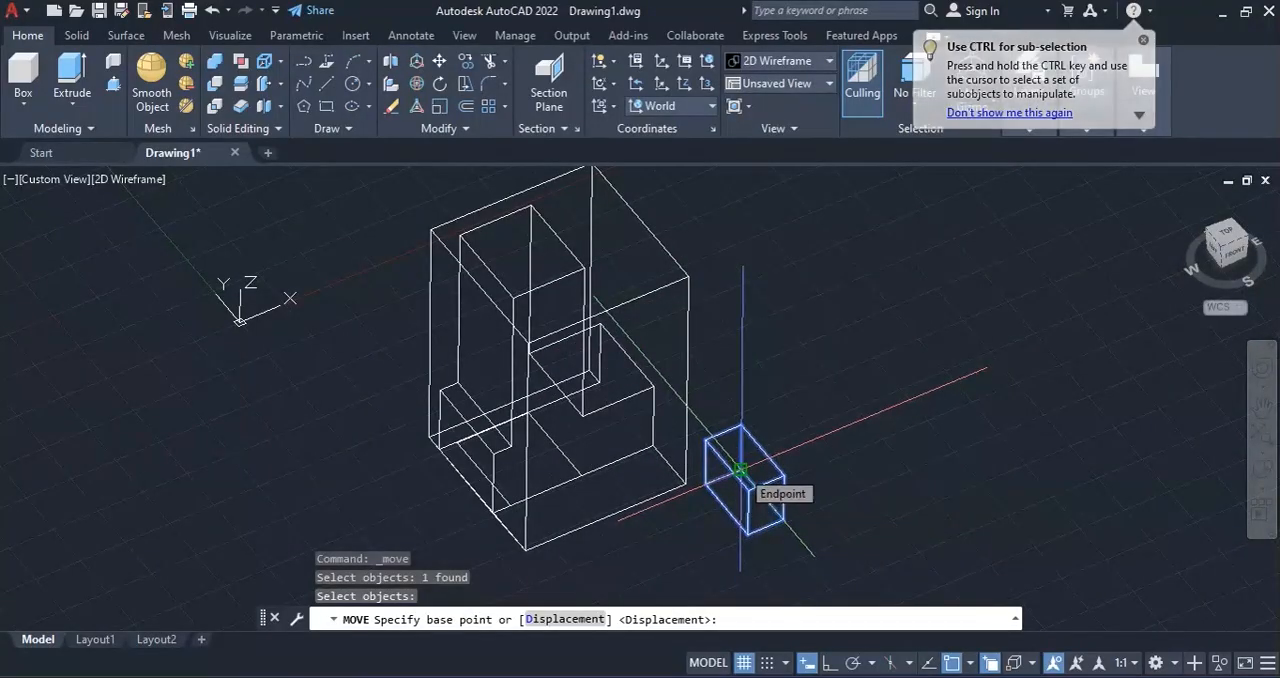
left_click(740, 469)
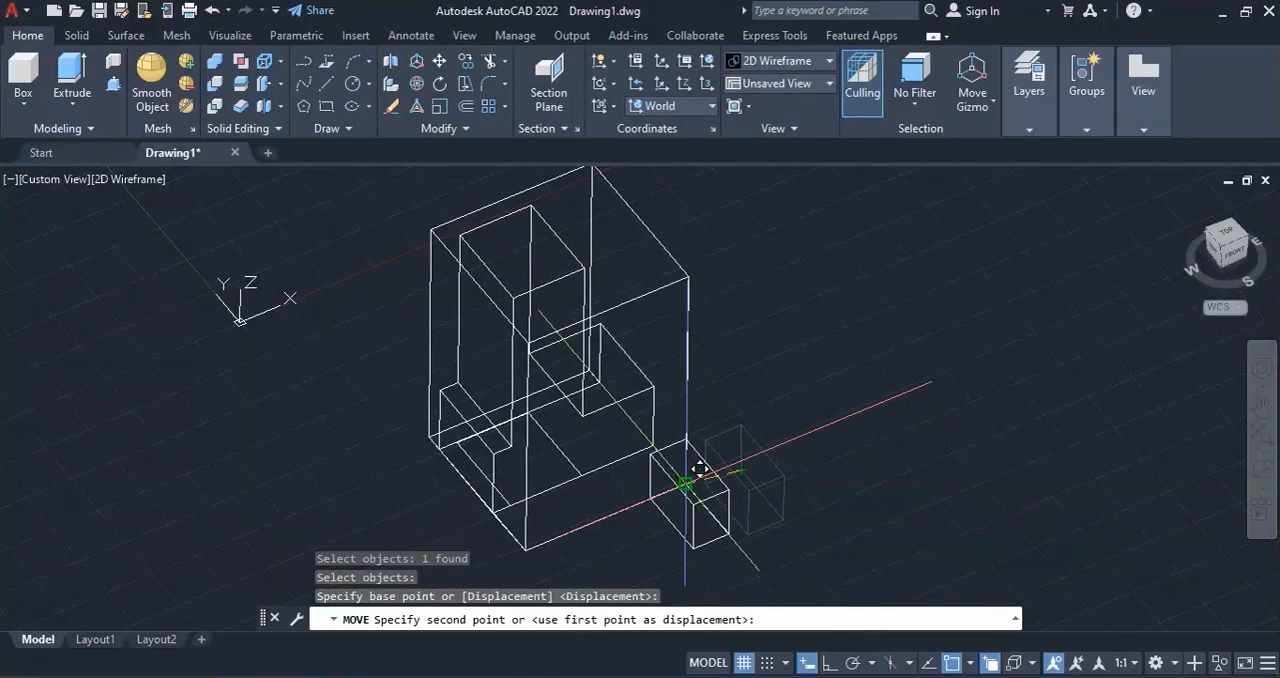
left_click(700, 469)
key("Escape")
key("Escape")
key("Escape")
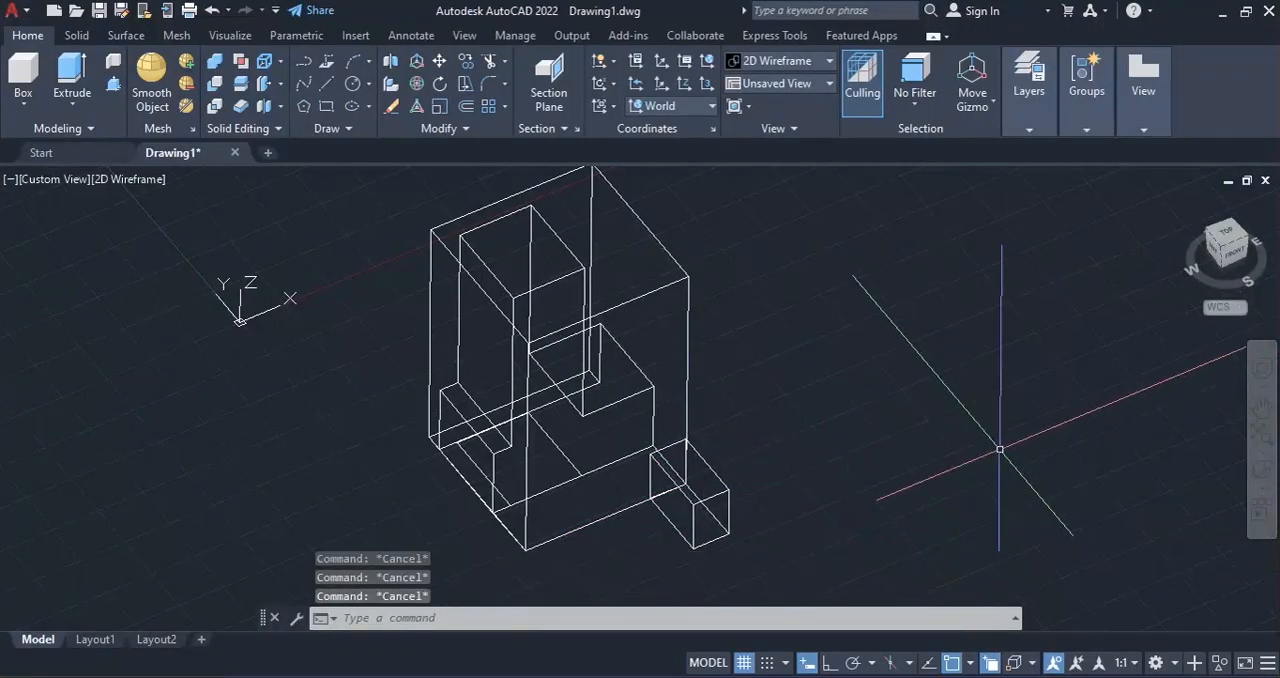
Apply the Conceptual visual style and inspect the attached side projection from the block's left and front sides.
left_click(122, 180)
left_click(177, 250)
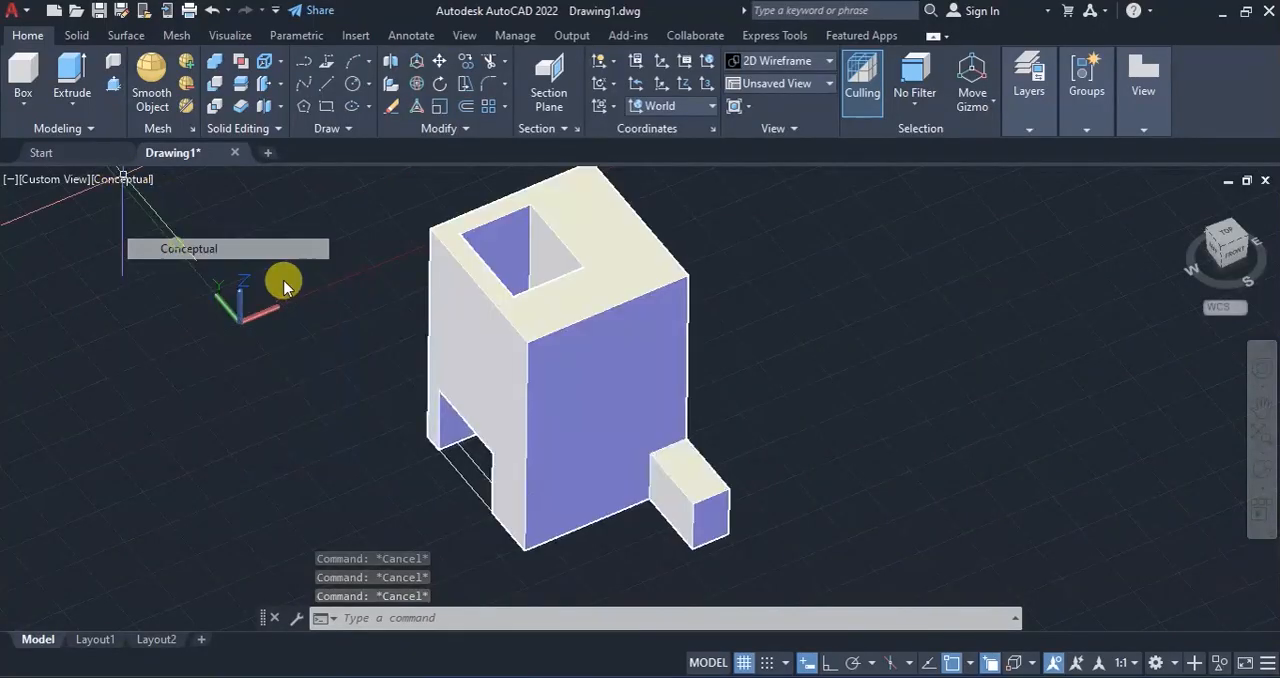
left_click(1260, 471)
mouse_move(500, 486)
left_mouse_down()
mouse_move(557, 463)
mouse_move(657, 486)
mouse_move(634, 491)
mouse_move(648, 505)
mouse_move(566, 457)
mouse_move(584, 474)
mouse_move(571, 471)
mouse_move(556, 437)
mouse_move(646, 351)
mouse_move(665, 387)
left_mouse_up()
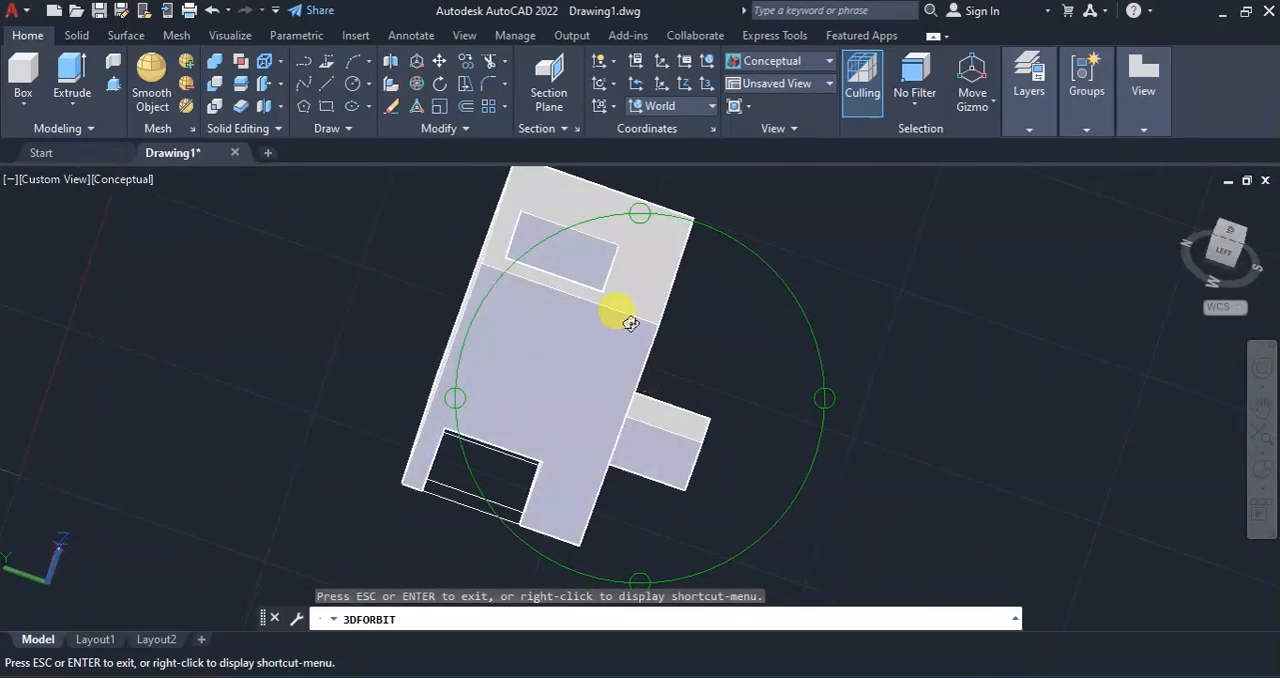
left_click_drag(629, 323, 605, 289)
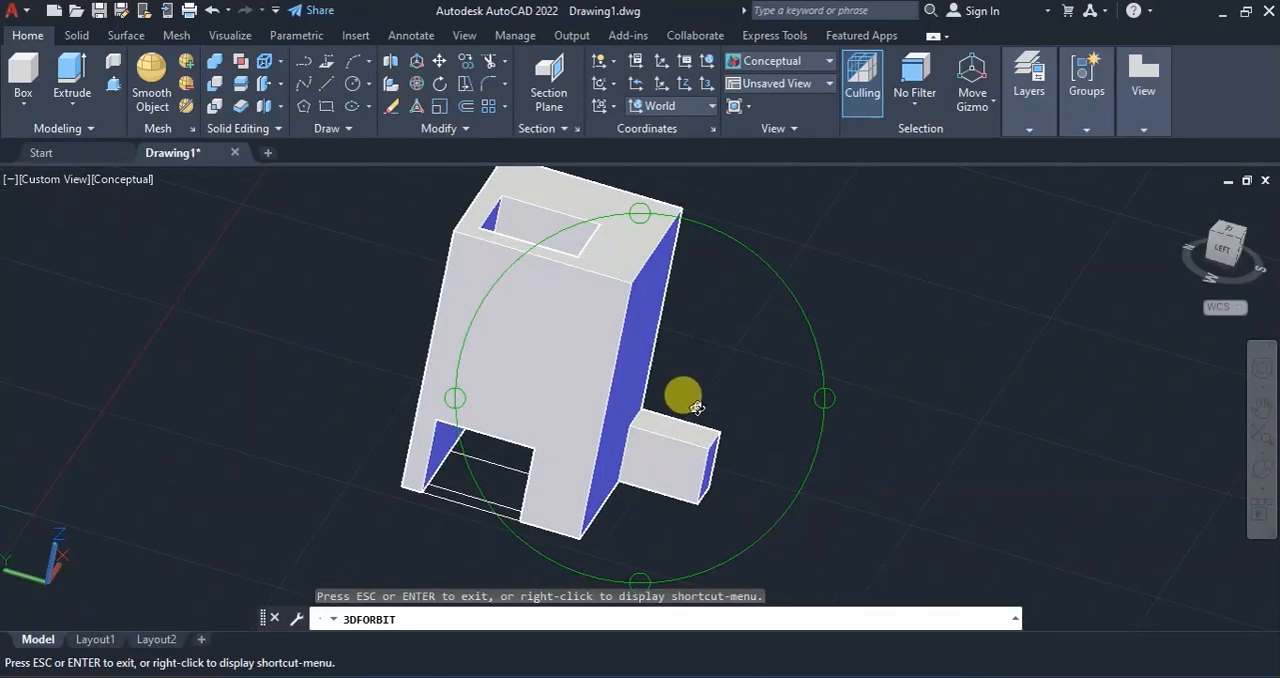